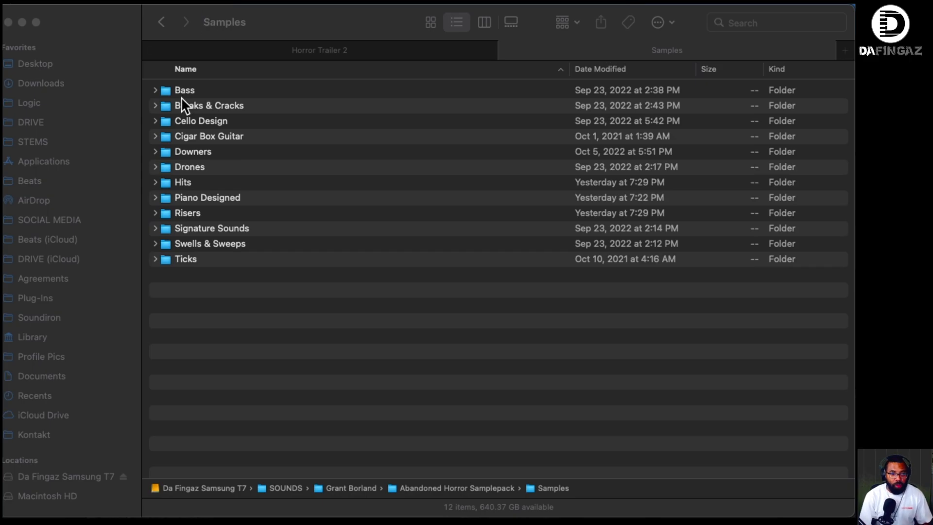
- Expand the Bass folder, audition the Curdled Yell_Eb, Trample (D) and Autopsy samples, and collapse the folder
{"action": "left_click", "coordinate": [155, 90]}
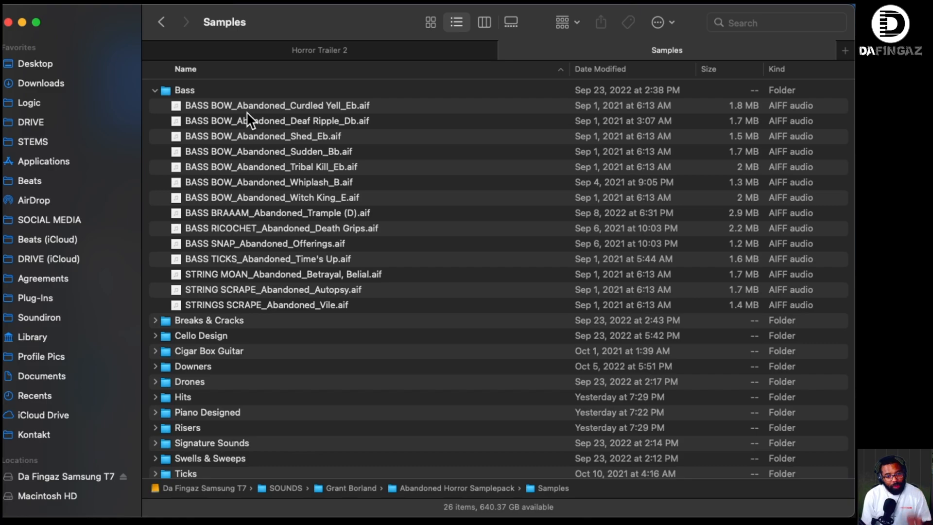
{"action": "left_click", "coordinate": [246, 112]}
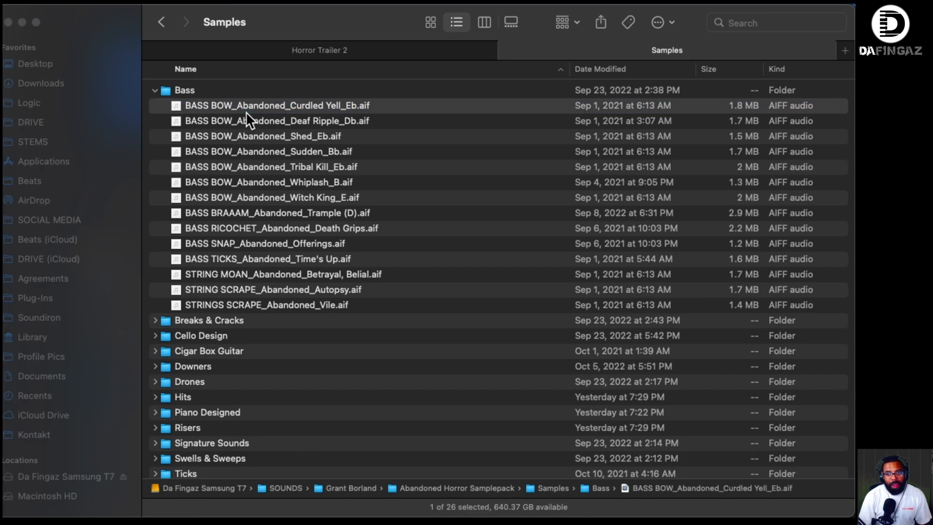
{"action": "key", "text": "space"}
{"action": "key", "text": "space"}
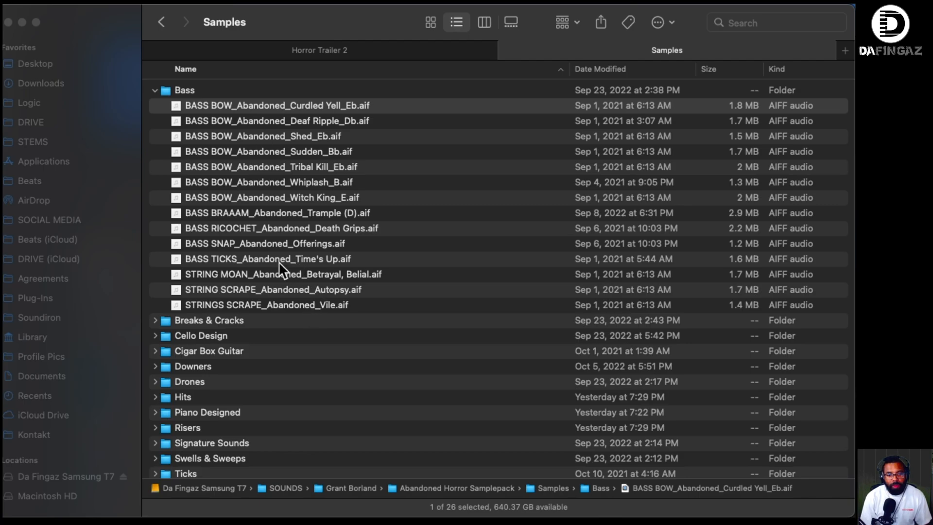
{"action": "key", "text": "space"}
{"action": "left_click", "coordinate": [285, 213]}
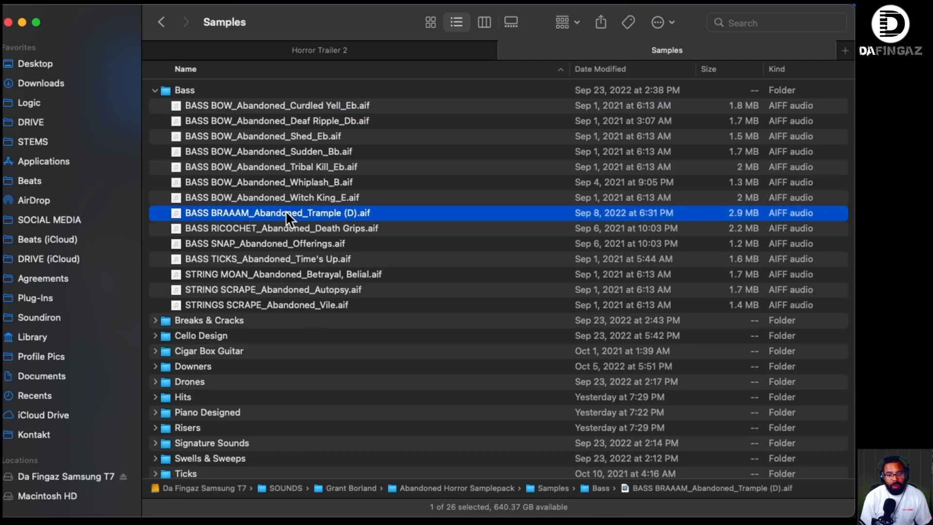
{"action": "left_click", "coordinate": [292, 289]}
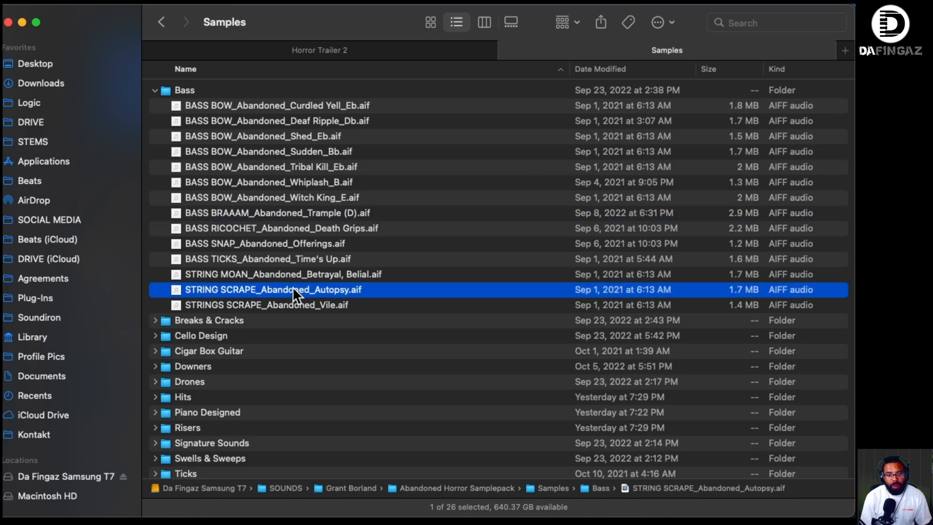
{"action": "left_click", "coordinate": [153, 89]}
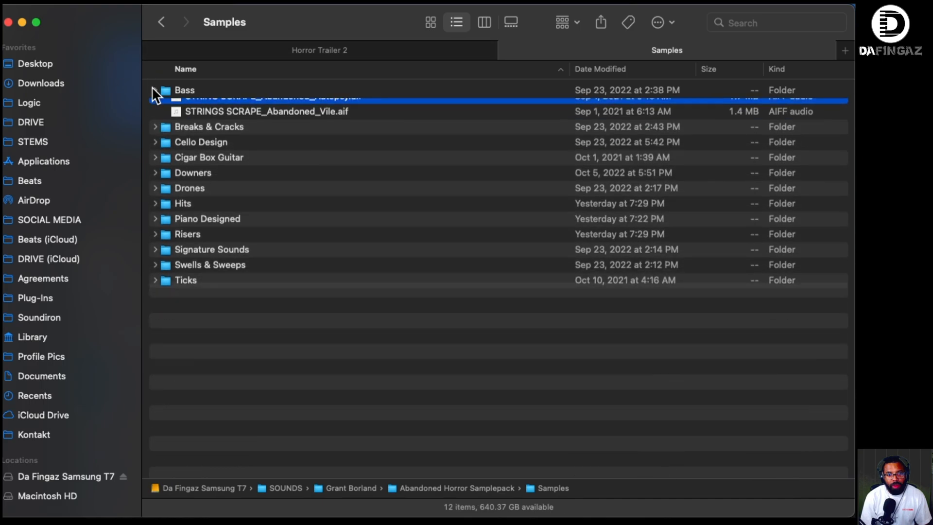
- Expand the Breaks & Cracks folder, audition the Marrow and Metatarsal samples, and collapse the folder
{"action": "left_click", "coordinate": [153, 105]}
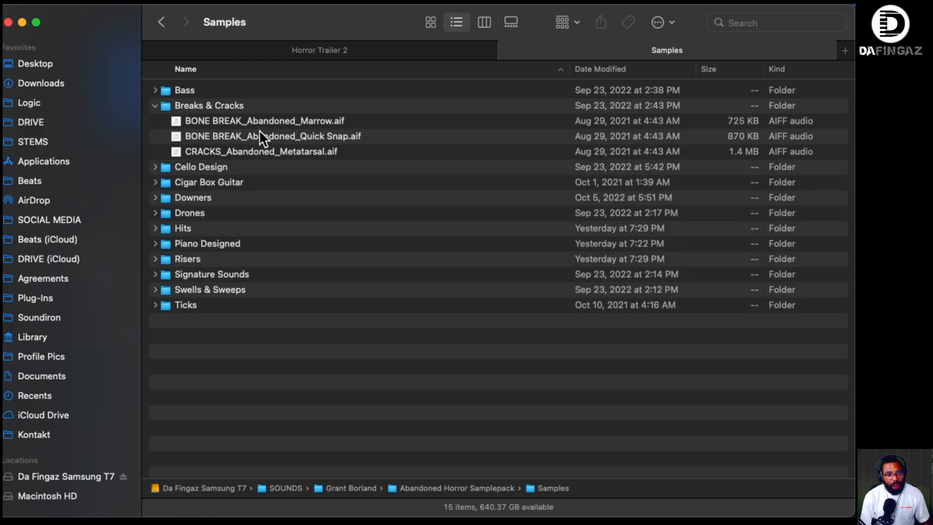
{"action": "left_click", "coordinate": [270, 118]}
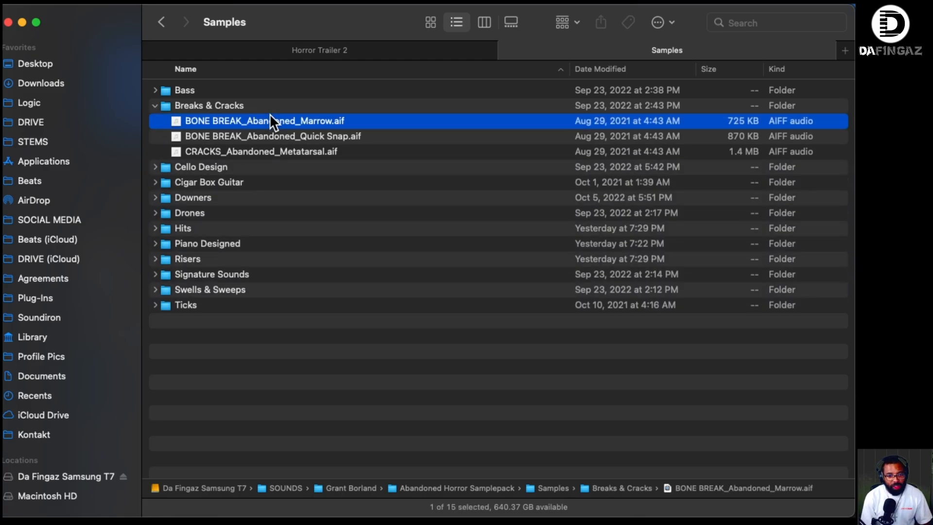
{"action": "left_click", "coordinate": [267, 147]}
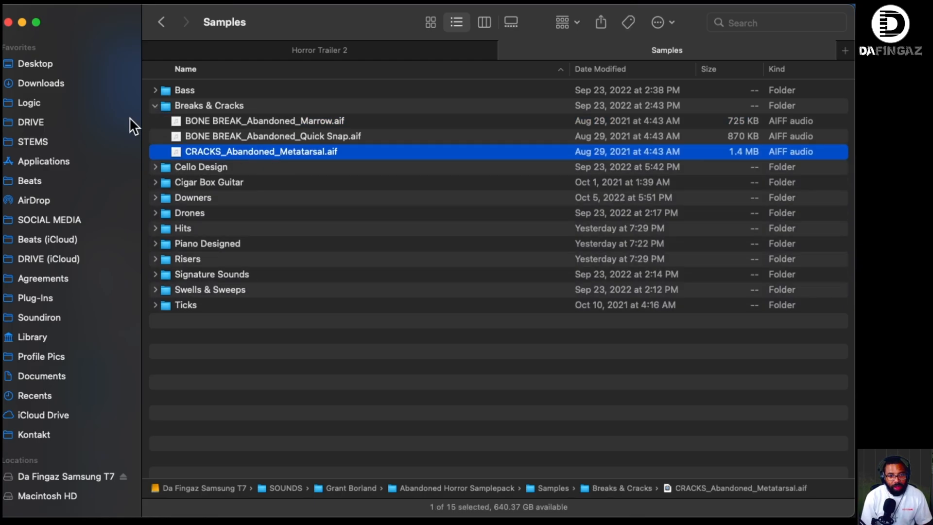
{"action": "left_click", "coordinate": [154, 106]}
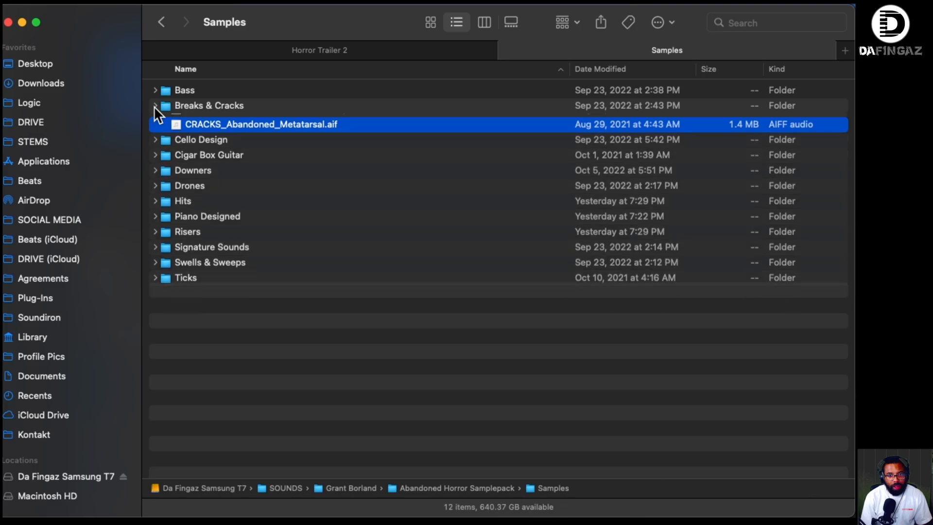
- Expand the Cello Design folder, audition the B_Short, Ricochet_2 and Tremolo_1 samples, and collapse the folder
{"action": "left_click", "coordinate": [154, 120]}
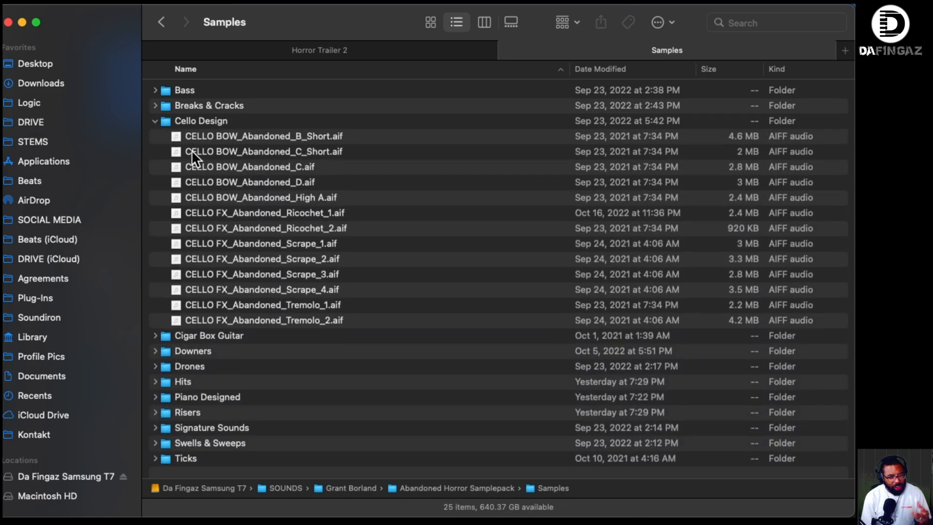
{"action": "left_click", "coordinate": [243, 136]}
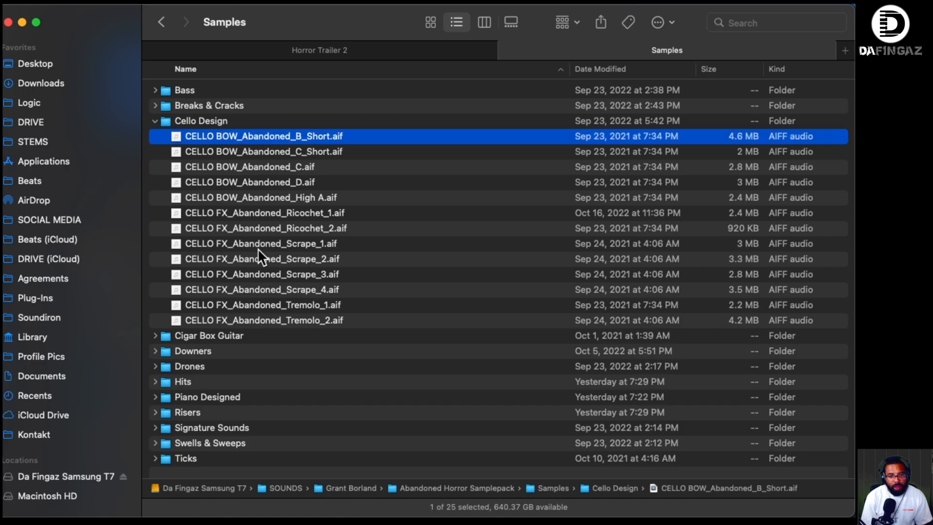
{"action": "left_click", "coordinate": [264, 228]}
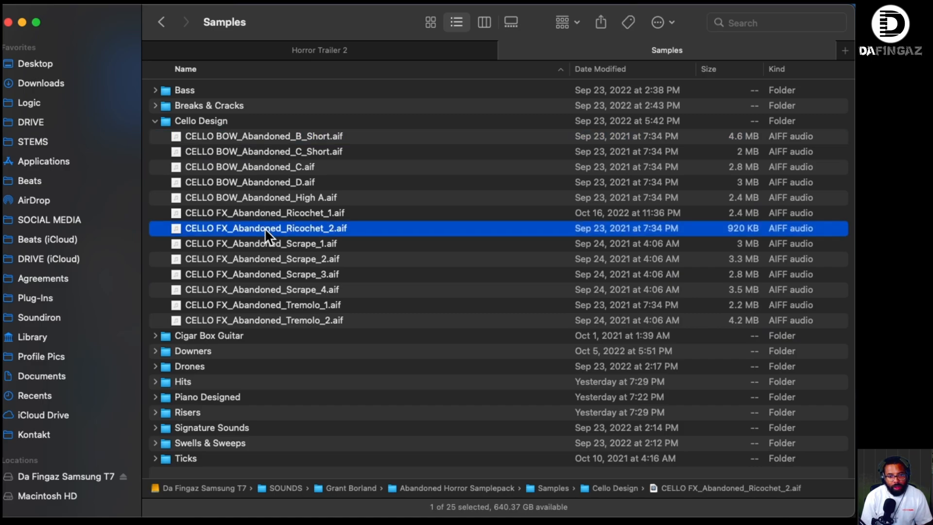
{"action": "left_click", "coordinate": [277, 304]}
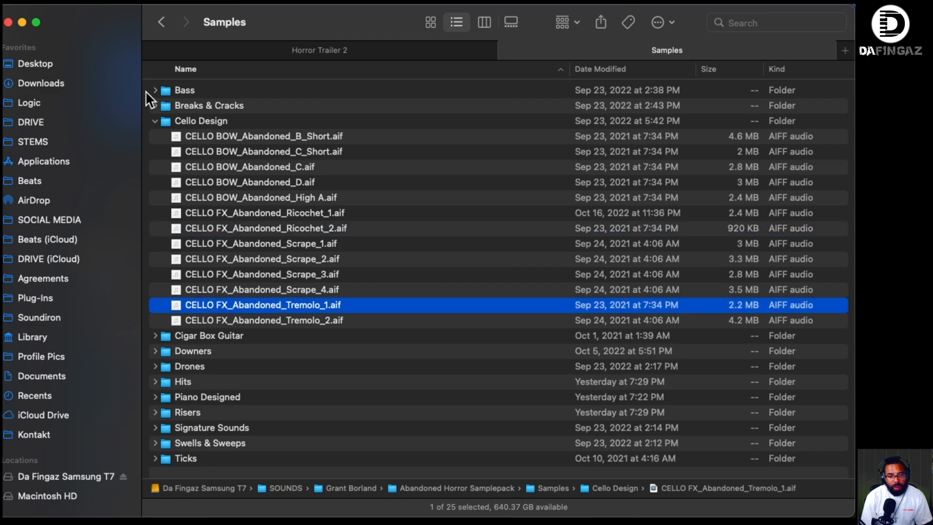
{"action": "left_click", "coordinate": [154, 121]}
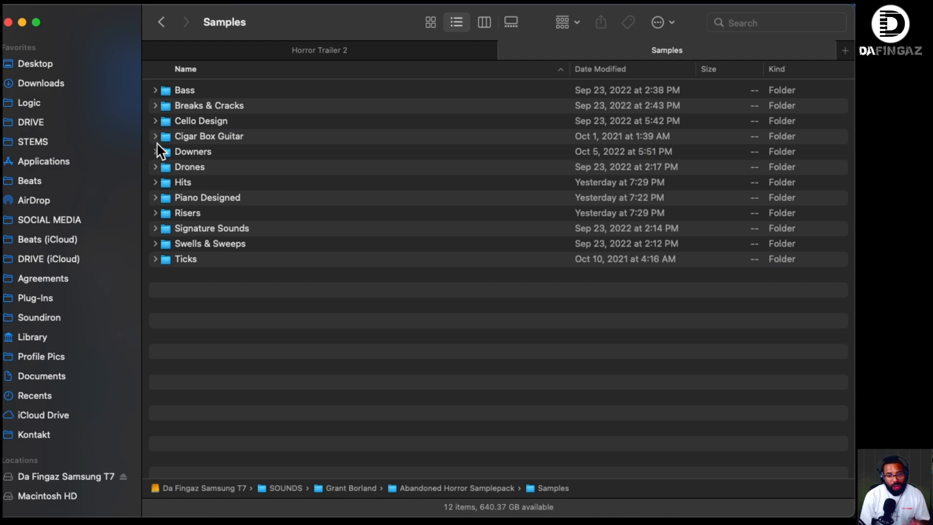
- Expand the Cigar Box Guitar folder, audition the Bend and Death Moan samples, and collapse the folder
{"action": "left_click", "coordinate": [153, 135]}
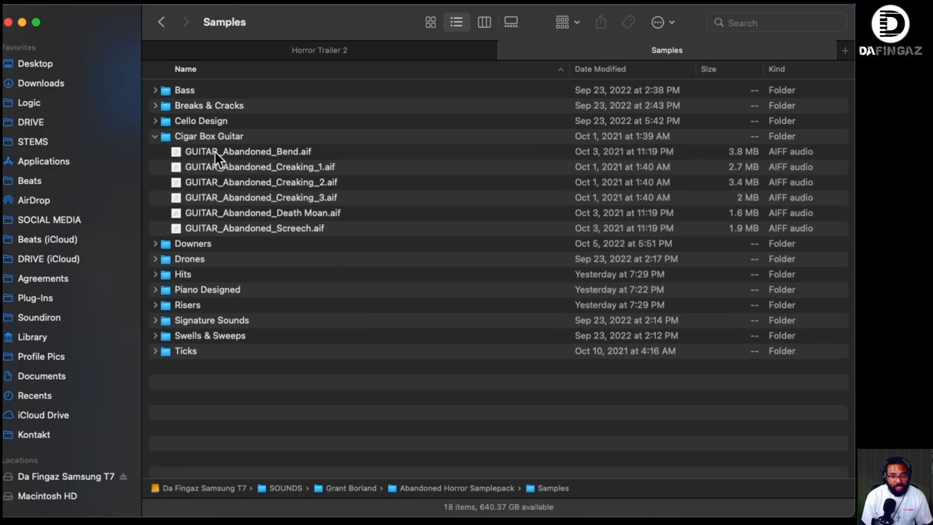
{"action": "left_click", "coordinate": [220, 155]}
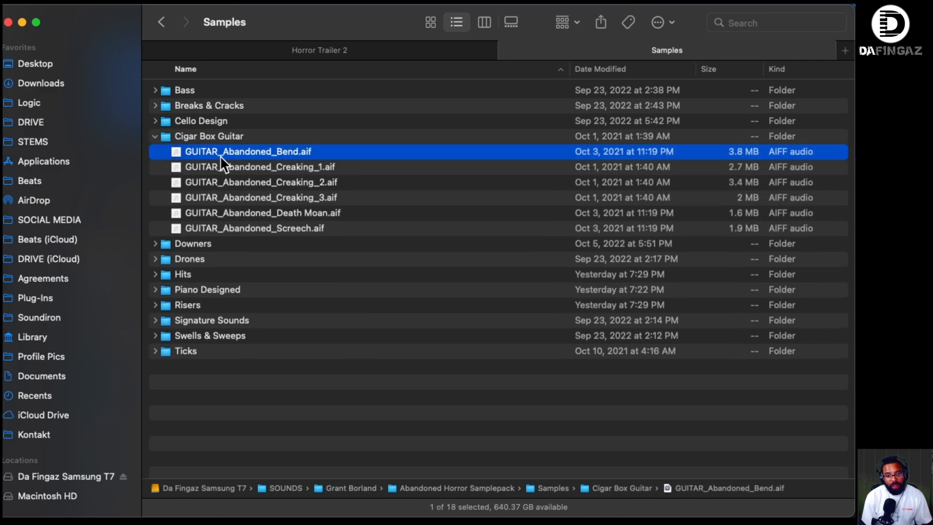
{"action": "key", "text": "space"}
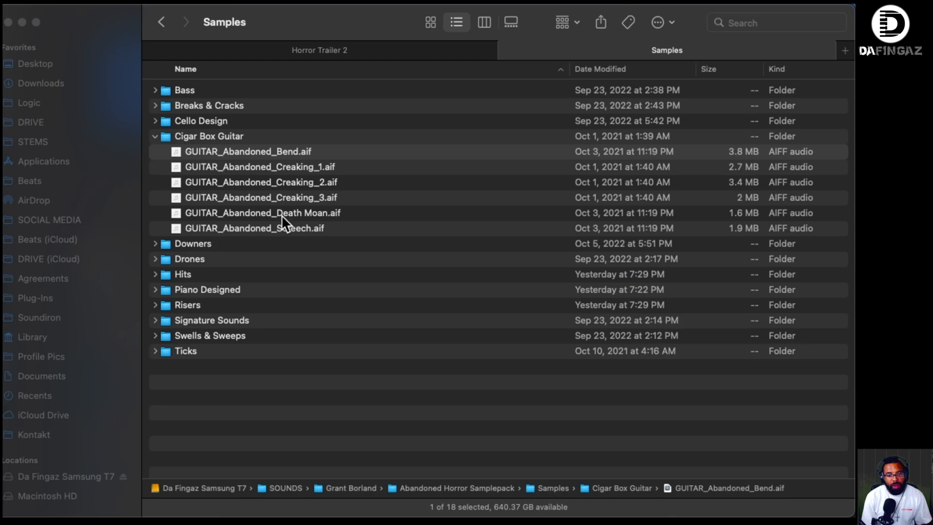
{"action": "key", "text": "space"}
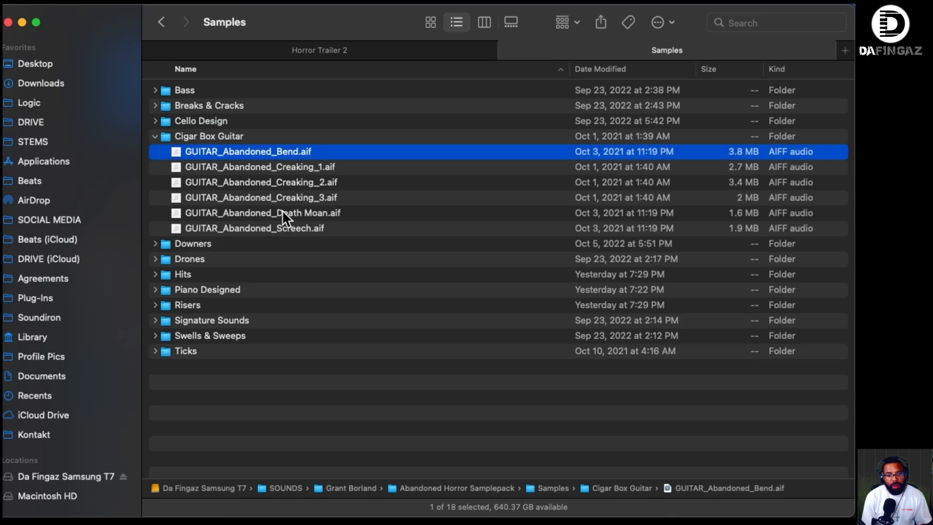
{"action": "left_click", "coordinate": [261, 212]}
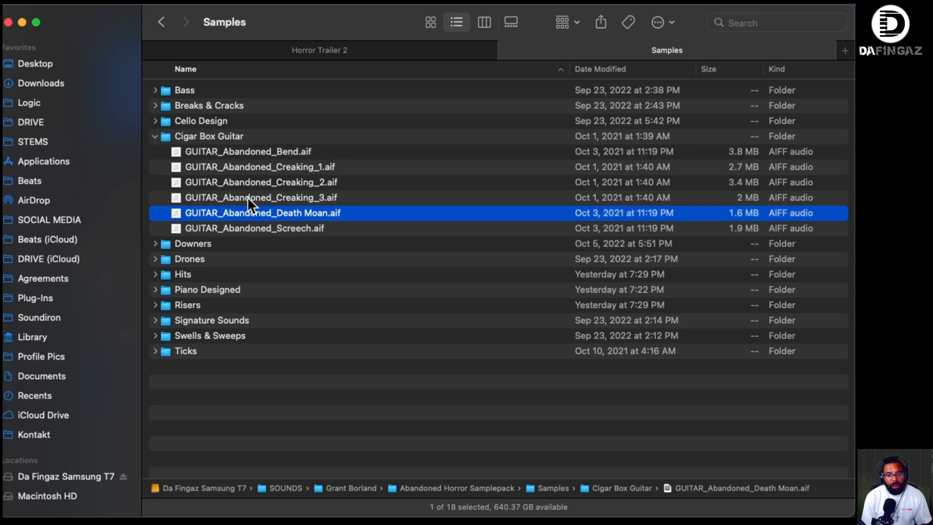
{"action": "left_click", "coordinate": [151, 135]}
{"action": "left_click", "coordinate": [156, 136]}
- Expand the Downers folder, audition the Cello Scrape_Down & Up and Cello Tremolo_2 samples, and collapse the folder
{"action": "left_click", "coordinate": [155, 151]}
{"action": "left_click", "coordinate": [229, 170]}
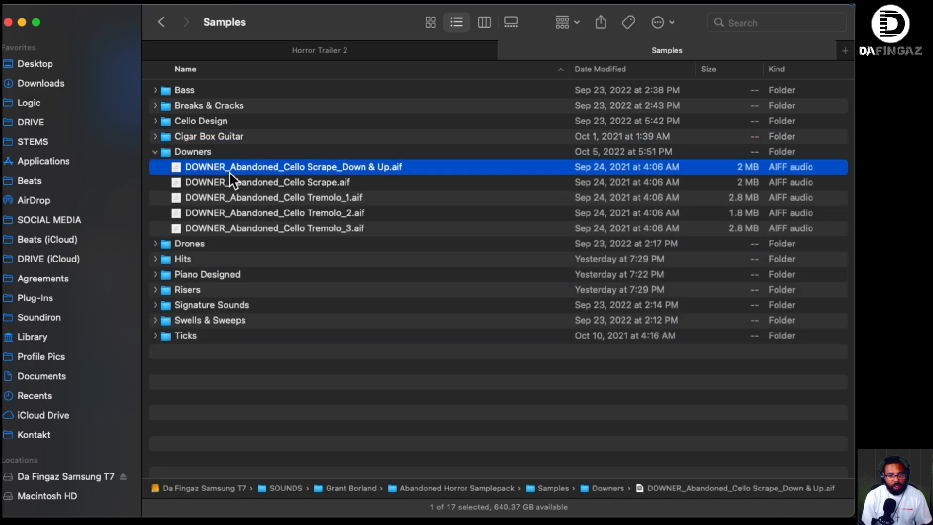
{"action": "left_click", "coordinate": [281, 212]}
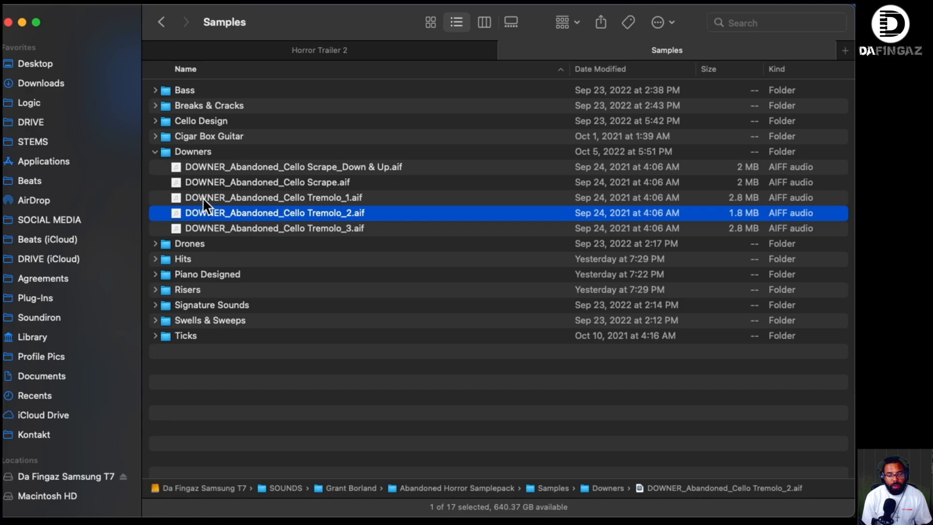
{"action": "left_click", "coordinate": [156, 151]}
- Expand the Drones folder, audition the Memory Loss (F) and Western Front (C) samples, and collapse the folder
{"action": "left_click", "coordinate": [155, 167]}
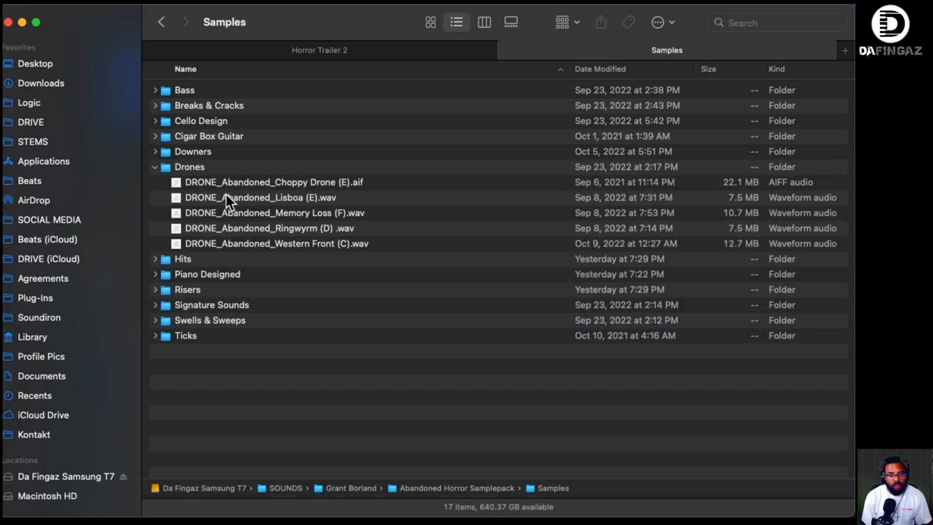
{"action": "left_click", "coordinate": [280, 213]}
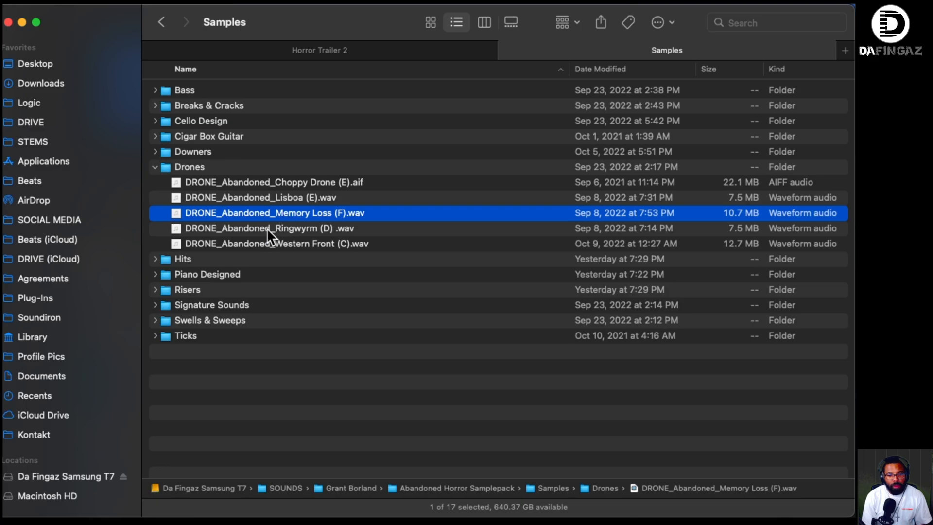
{"action": "left_click", "coordinate": [287, 243]}
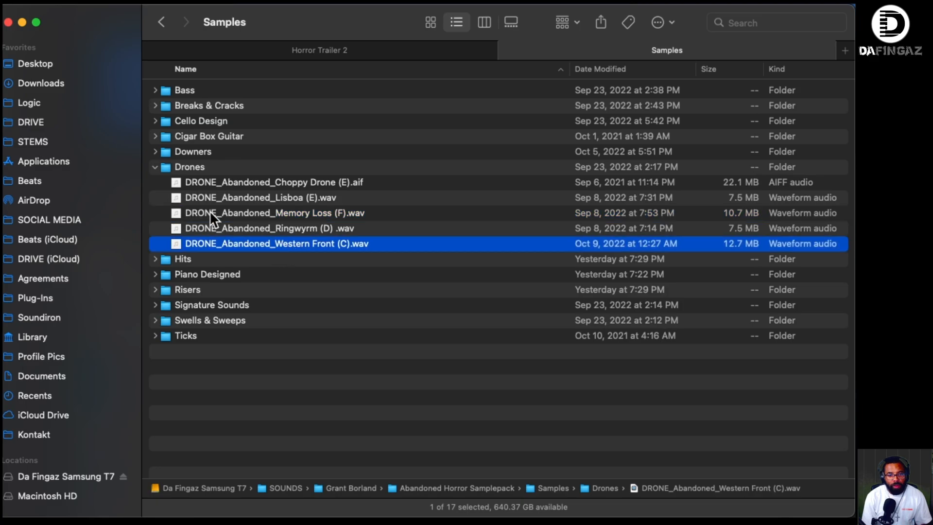
{"action": "left_click", "coordinate": [155, 166]}
- Expand the Hits folder, audition the Metal Hit 1 and Metal Hit_4 samples, and collapse the folder
{"action": "left_click", "coordinate": [155, 181]}
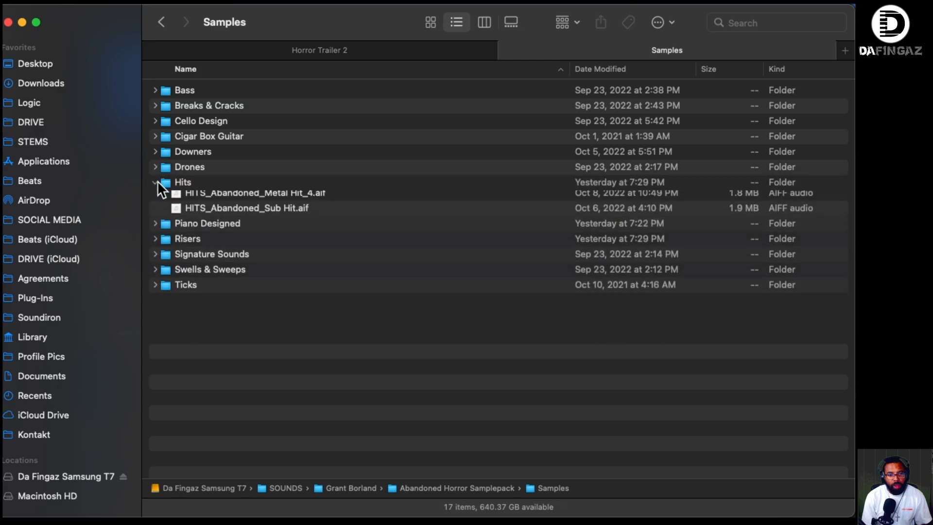
{"action": "left_click", "coordinate": [249, 194]}
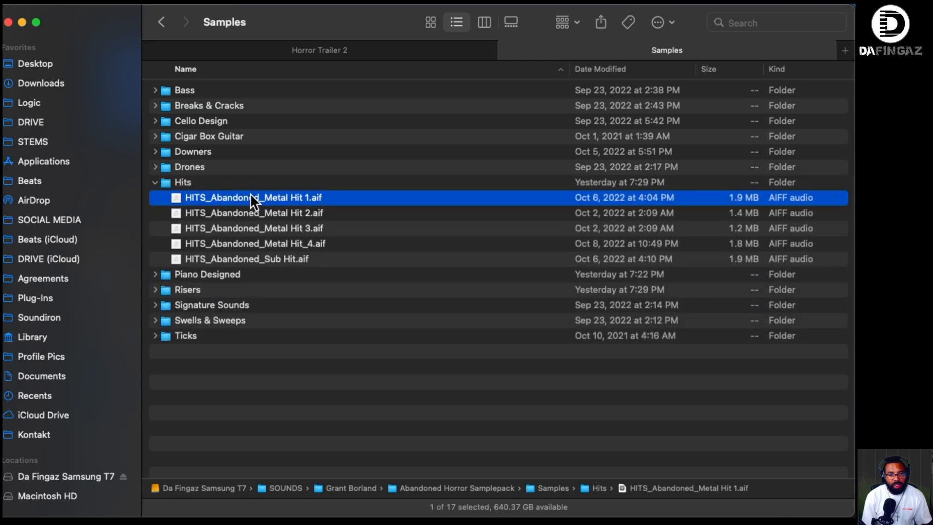
{"action": "left_click", "coordinate": [269, 243]}
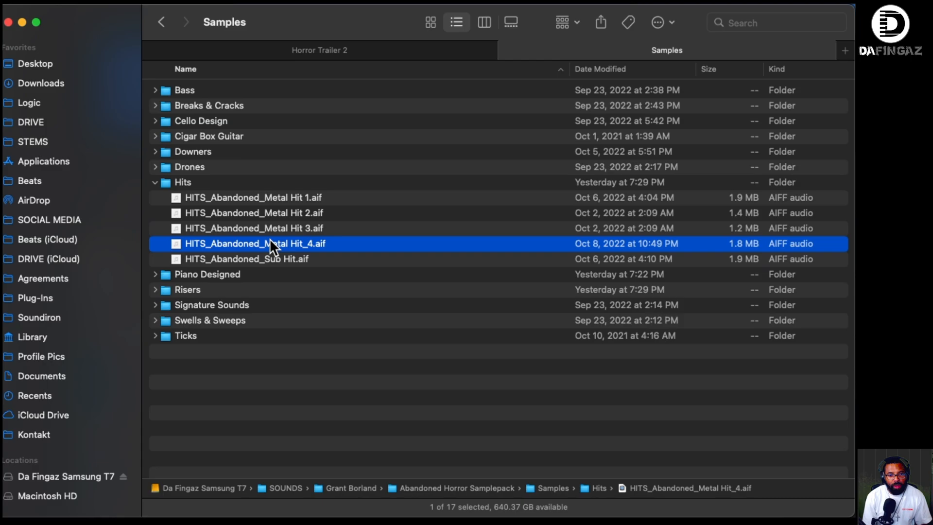
{"action": "left_click", "coordinate": [154, 181]}
- Expand the Piano Designed folder, audition the Brushes_2, Gliss_2 and Mallet_Long_Cluster_3 samples, and collapse the folder
{"action": "left_click", "coordinate": [155, 197]}
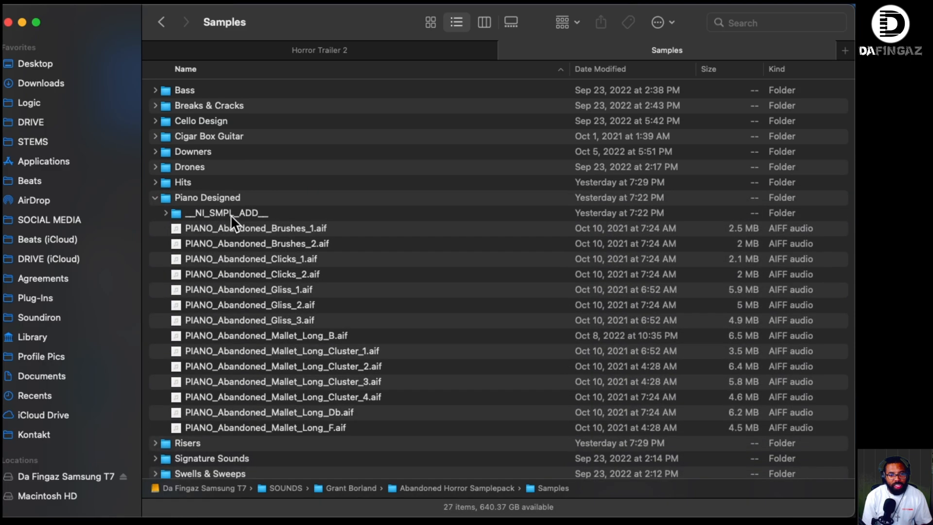
{"action": "left_click", "coordinate": [245, 246]}
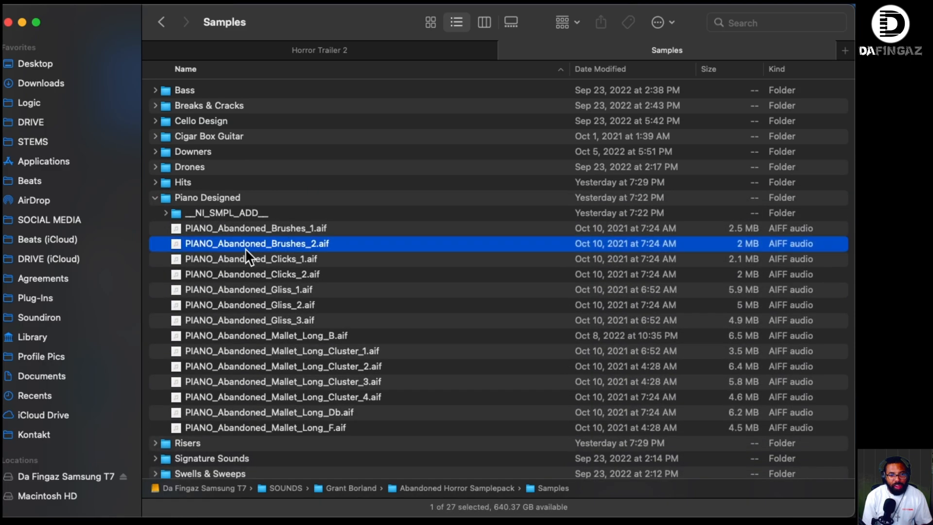
{"action": "left_click", "coordinate": [275, 305]}
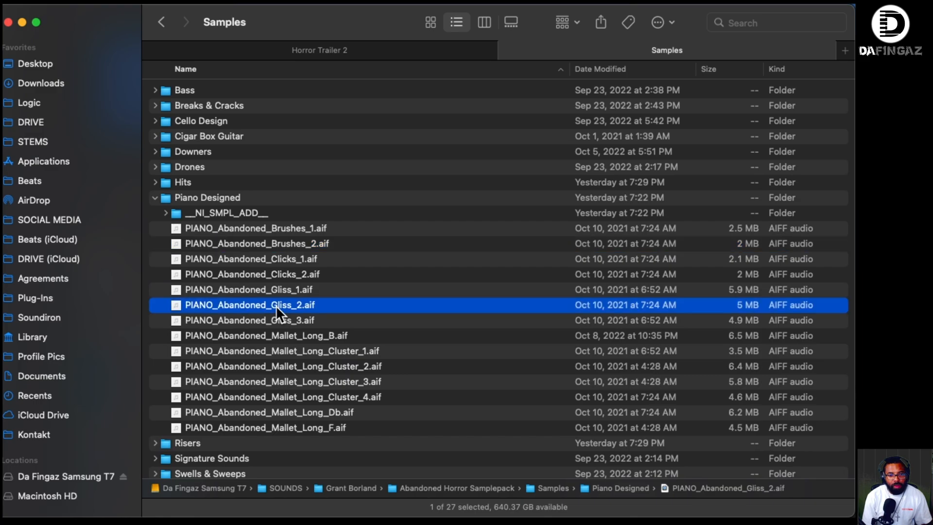
{"action": "left_click", "coordinate": [291, 384]}
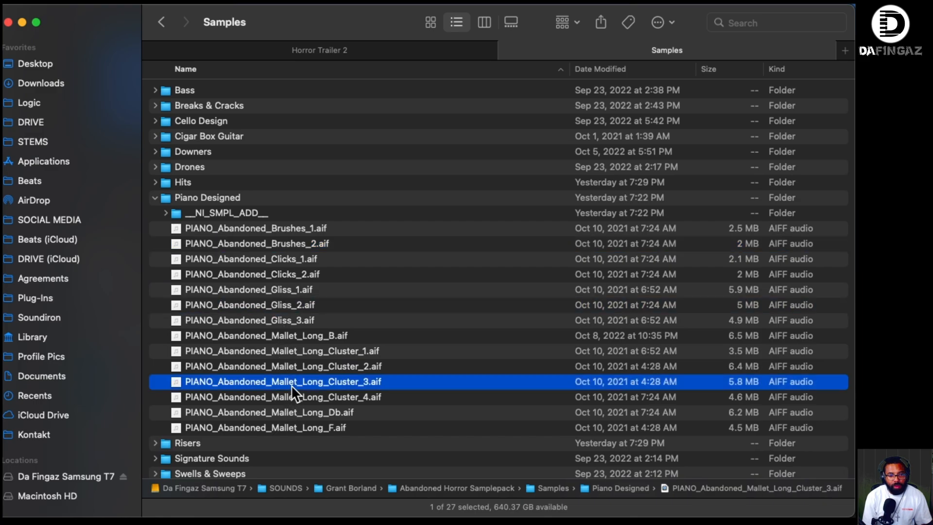
{"action": "left_click", "coordinate": [156, 196]}
- Expand the Risers folder, audition the String Chaos Riser_2 and Violin Trem_2 samples, and collapse the folder
{"action": "left_click", "coordinate": [156, 213]}
{"action": "left_click", "coordinate": [273, 253]}
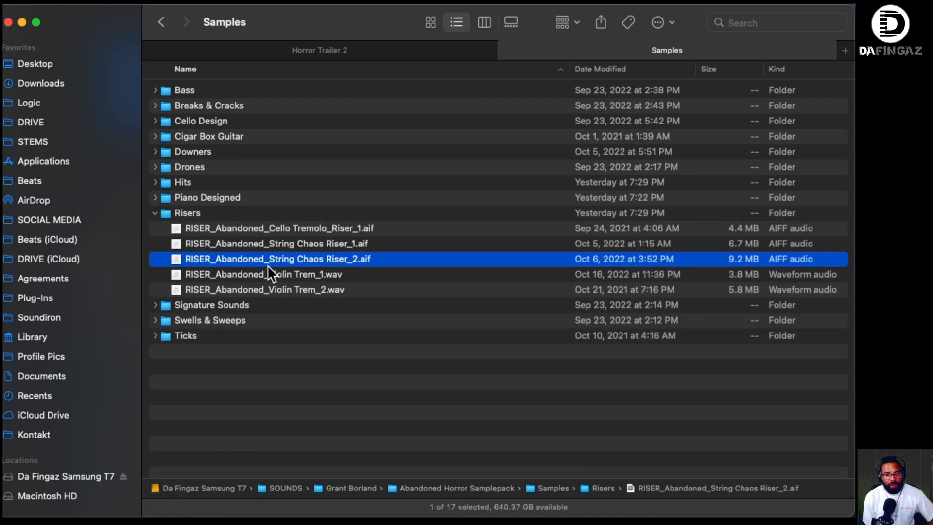
{"action": "left_click", "coordinate": [292, 289]}
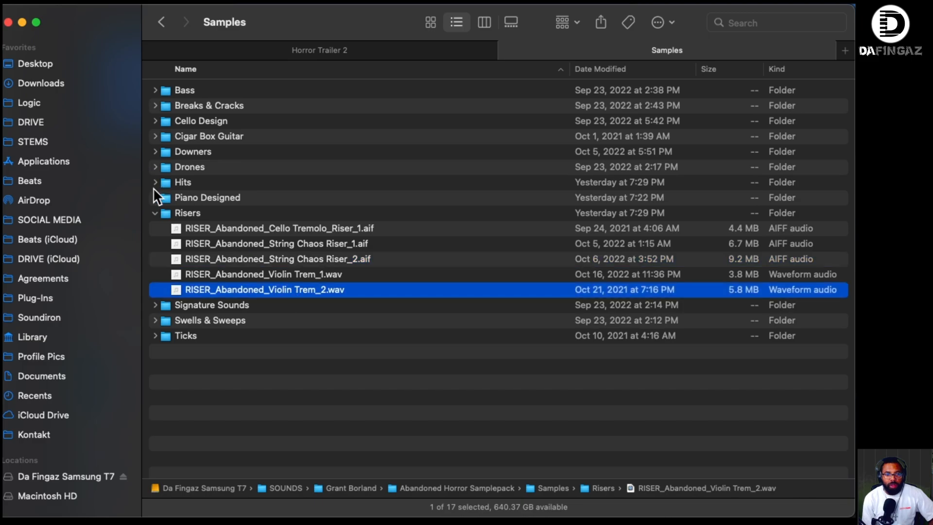
{"action": "left_click", "coordinate": [154, 213]}
- Expand the Signature Sounds folder, audition the Fallen Warhorn, Montreal (A), Scream and Whisper samples, and collapse the folder
{"action": "left_click", "coordinate": [154, 228]}
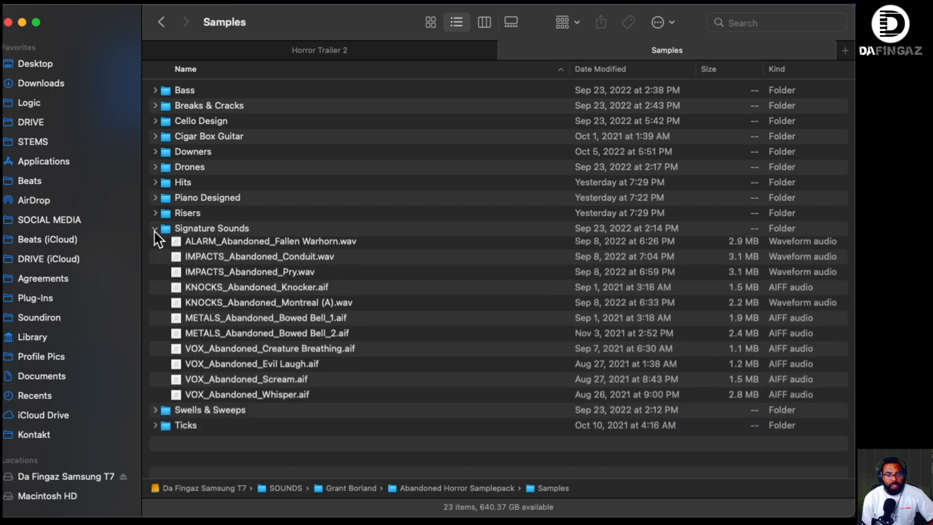
{"action": "left_click", "coordinate": [266, 243]}
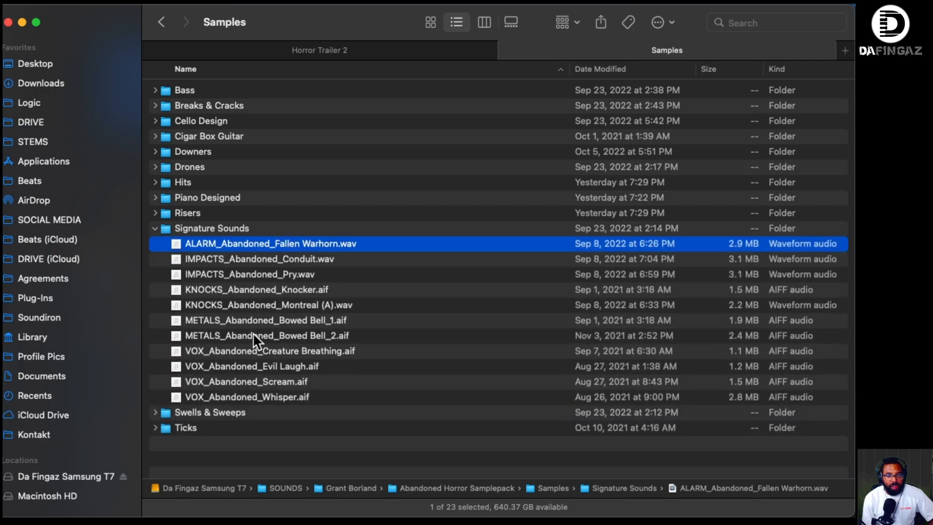
{"action": "left_click", "coordinate": [261, 303]}
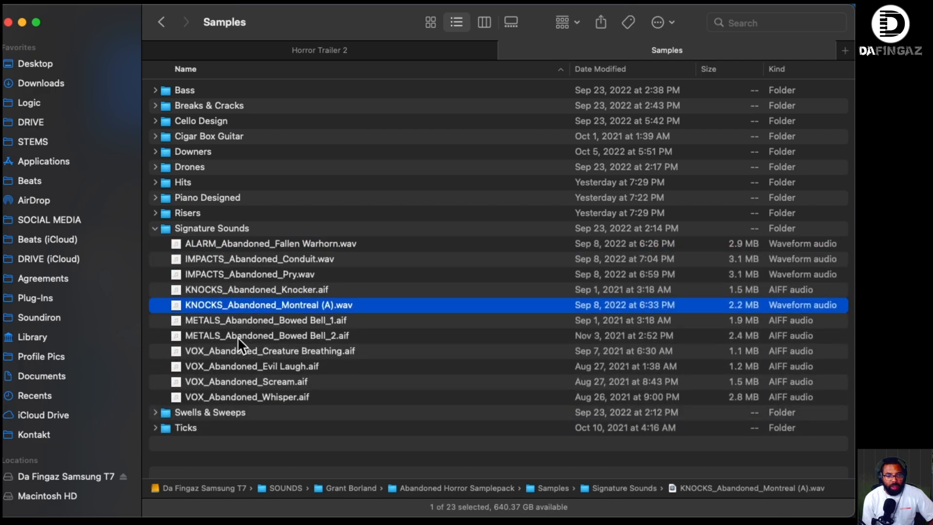
{"action": "left_click", "coordinate": [253, 379]}
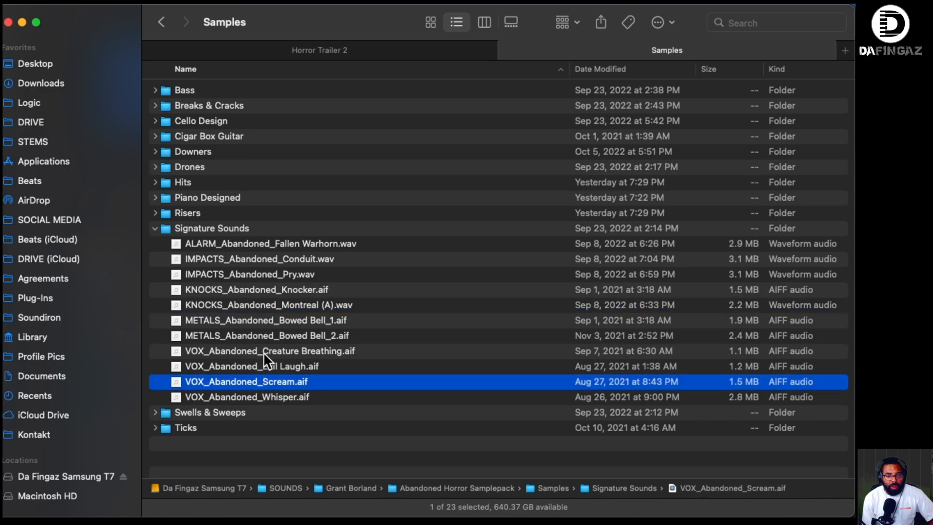
{"action": "left_click", "coordinate": [250, 396]}
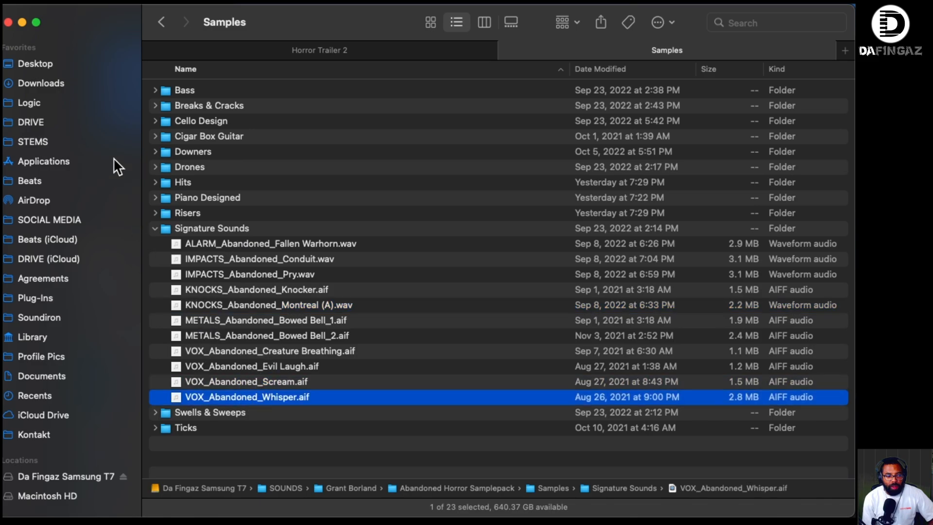
{"action": "left_click", "coordinate": [155, 228]}
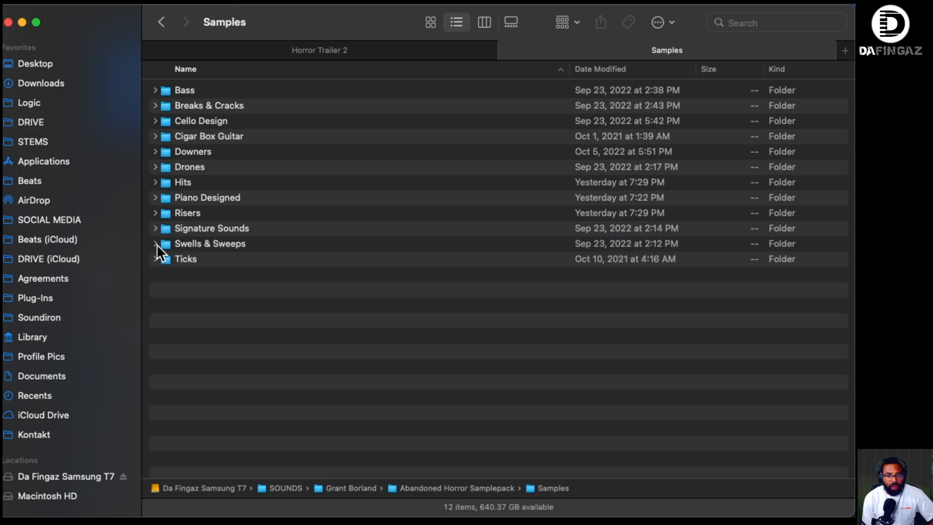
- Expand the Swells & Sweeps folder, audition the Dark Sweep_2 and Dark Swell_2 samples, and collapse the folder
{"action": "left_click", "coordinate": [155, 244]}
{"action": "left_click", "coordinate": [218, 273]}
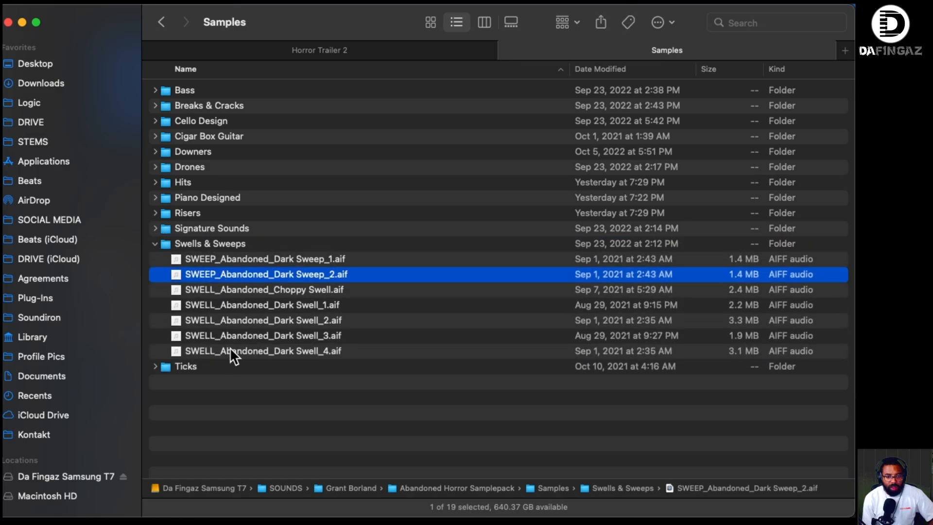
{"action": "left_click", "coordinate": [265, 320]}
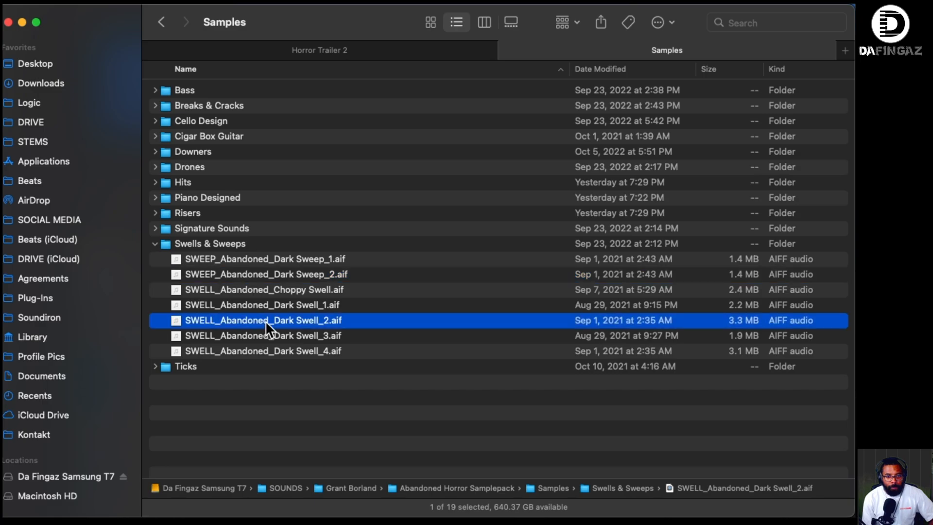
{"action": "left_click", "coordinate": [154, 243]}
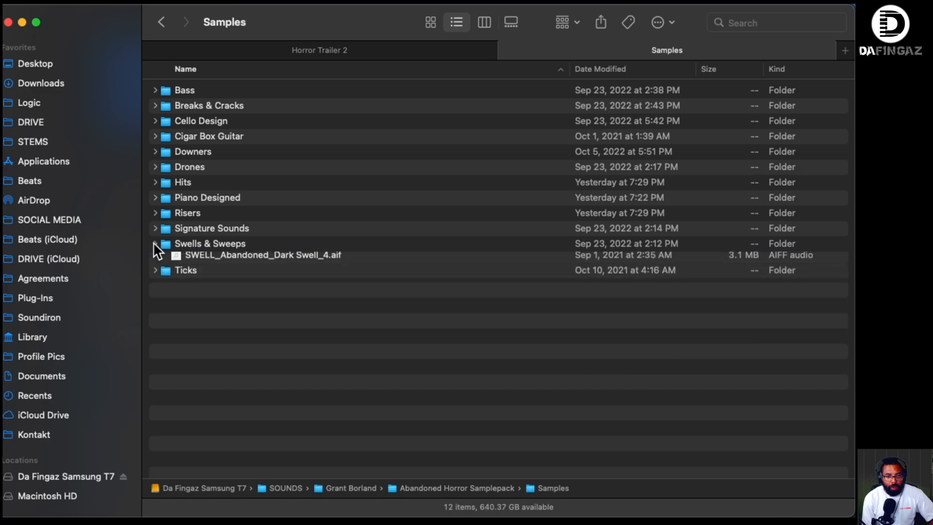
- Expand the Ticks folder, audition Clock_60bpm, Socket Clock 1_60bpm and Socket Clock 2_120bpm, and collapse the folder
{"action": "left_click", "coordinate": [156, 259]}
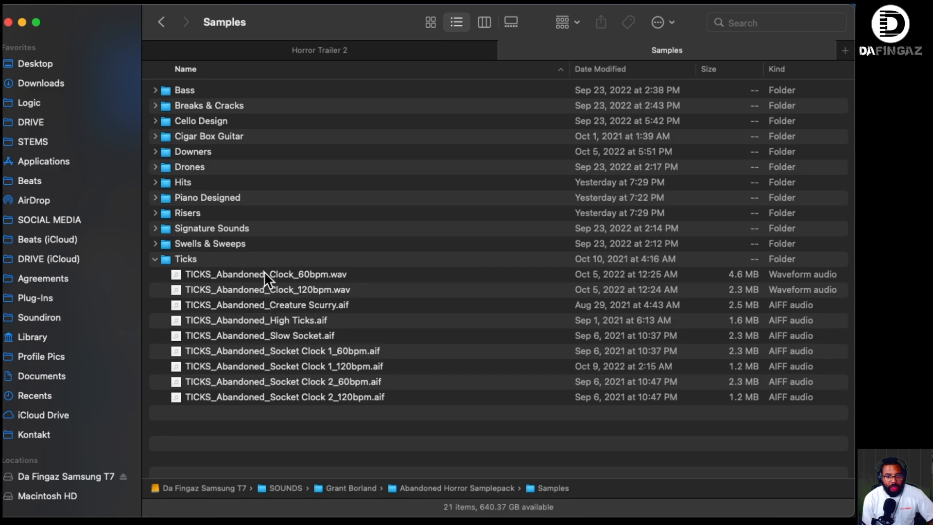
{"action": "left_click", "coordinate": [264, 272]}
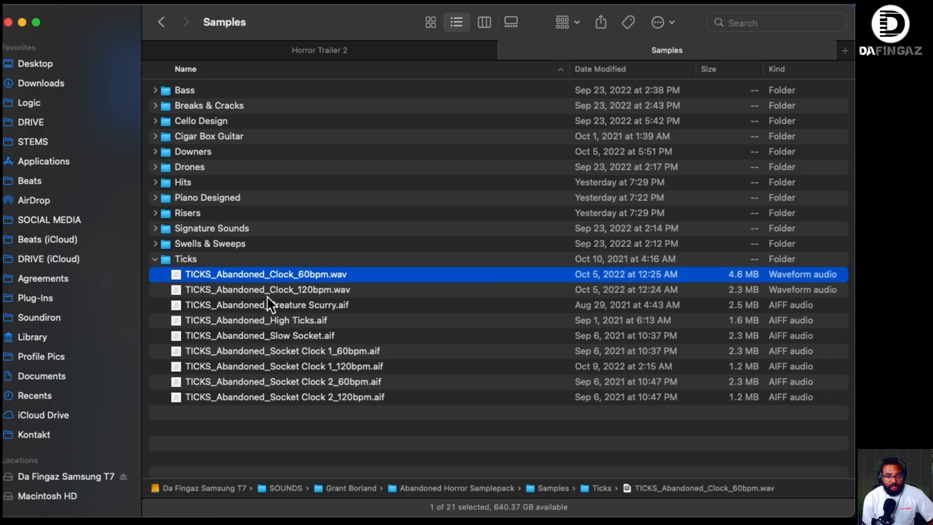
{"action": "left_click", "coordinate": [288, 350]}
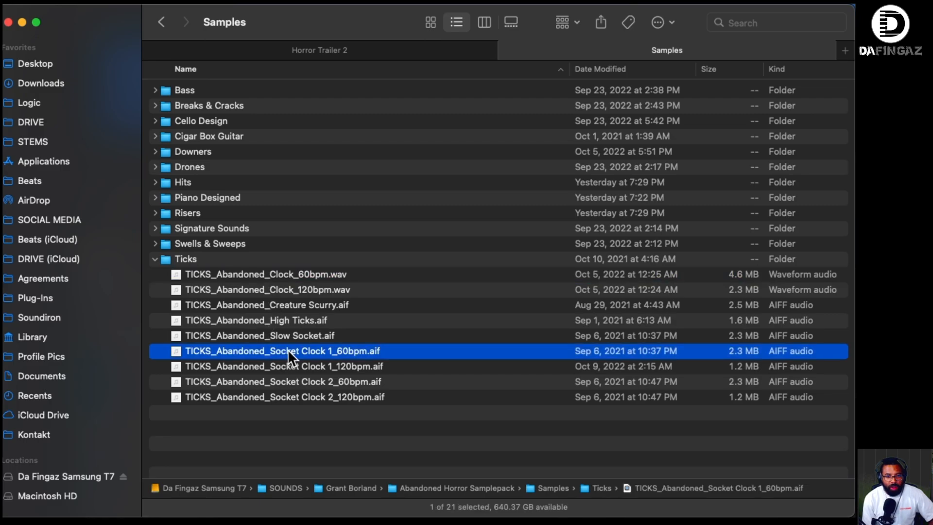
{"action": "left_click", "coordinate": [292, 393]}
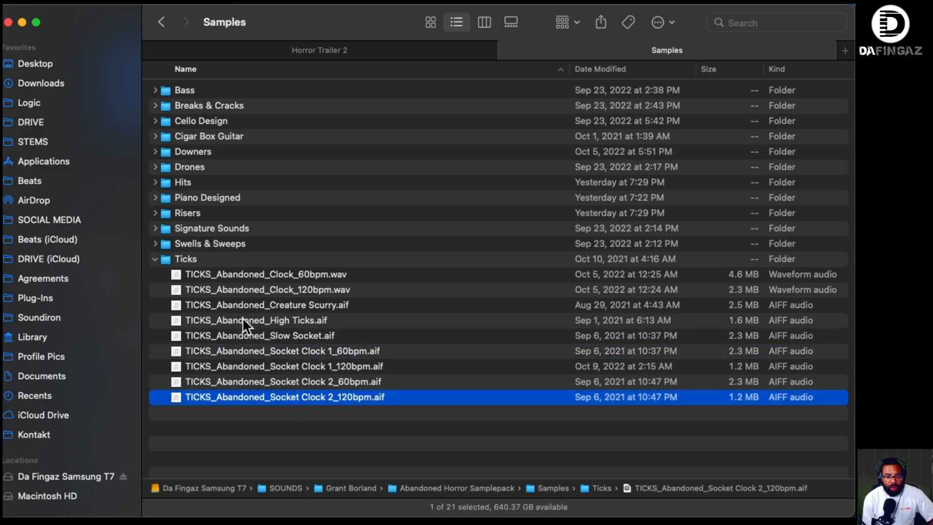
{"action": "left_click", "coordinate": [156, 259]}
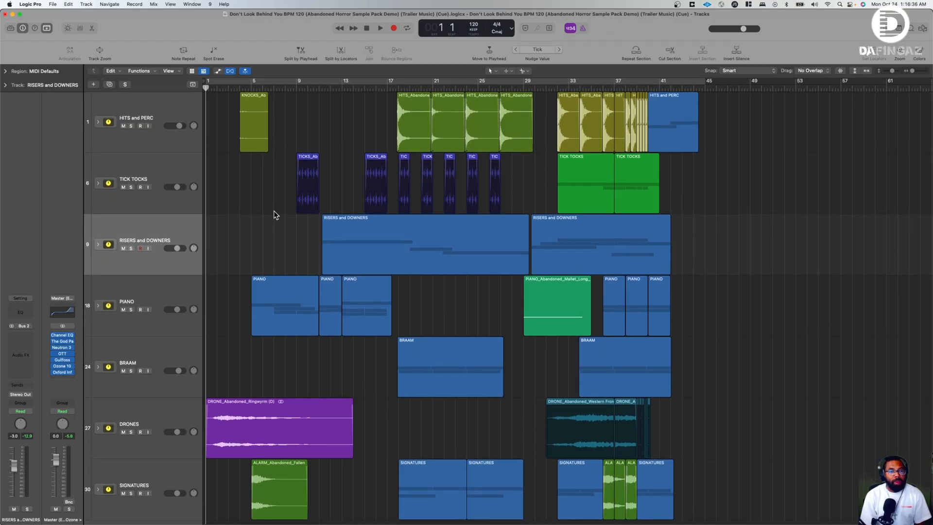
- Switch to the Logic Pro trailer cue project, look inside the HITS and PERC track stack, and collapse it again
{"action": "left_click", "coordinate": [99, 123]}
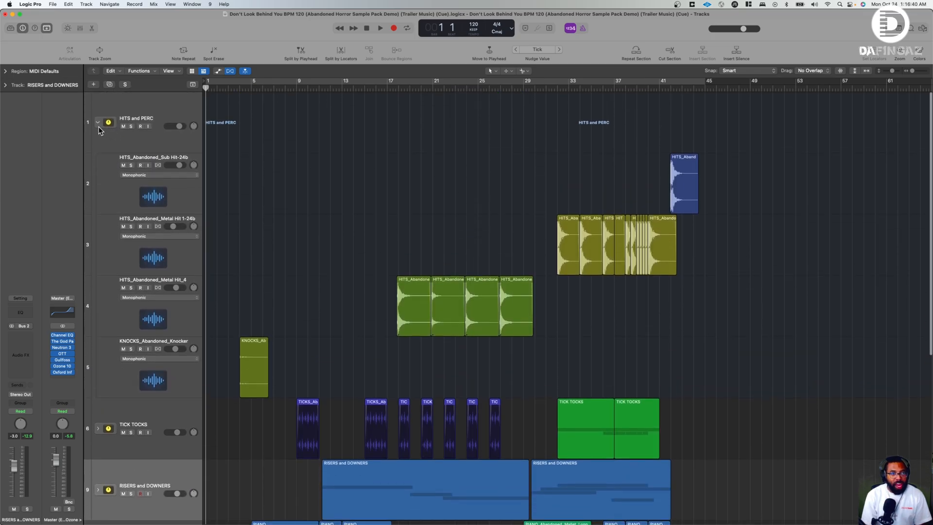
{"action": "left_click", "coordinate": [98, 122]}
{"action": "scroll", "coordinate": [137, 241], "scroll_direction": "down", "scroll_amount": 2}
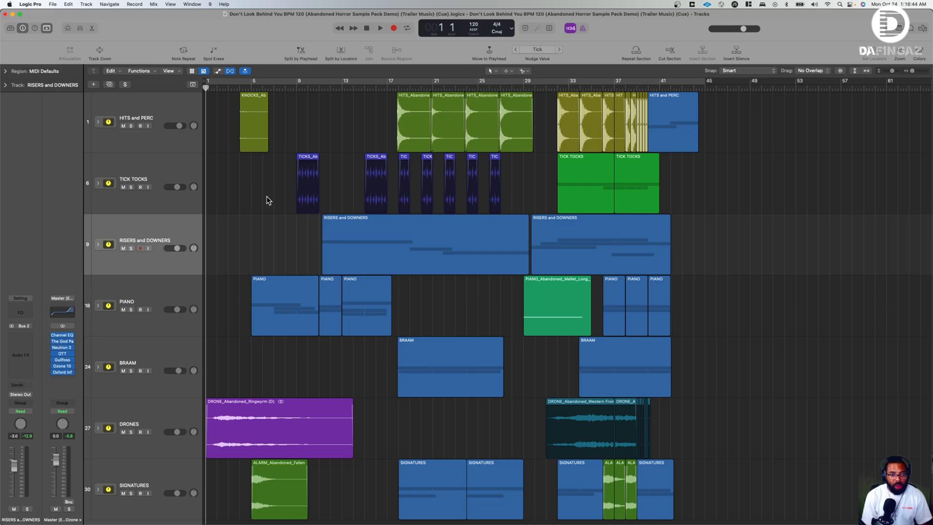
- Play the whole trailer cue from bar 1 and stop playback near the end of bar 43
{"action": "key", "text": "space"}
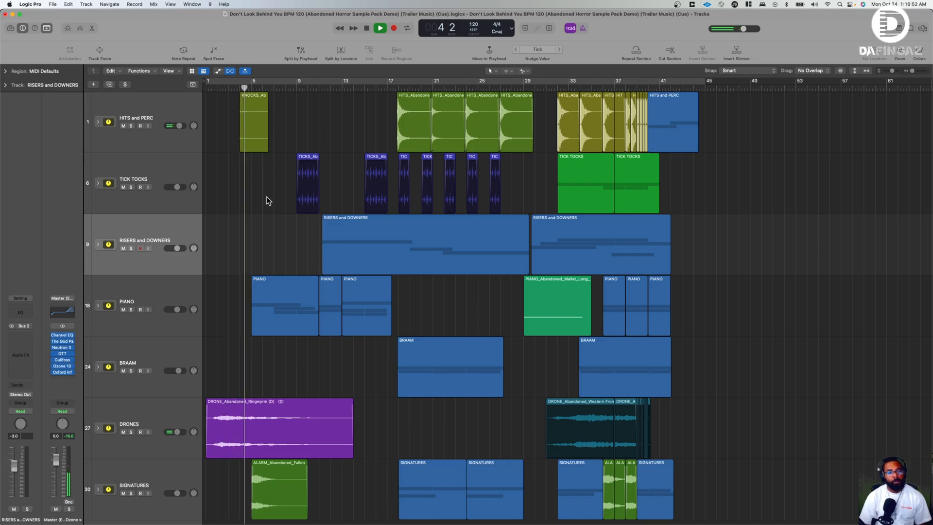
{"action": "scroll", "coordinate": [259, 401], "scroll_direction": "down", "scroll_amount": 1}
{"action": "scroll", "coordinate": [259, 398], "scroll_direction": "up", "scroll_amount": 1}
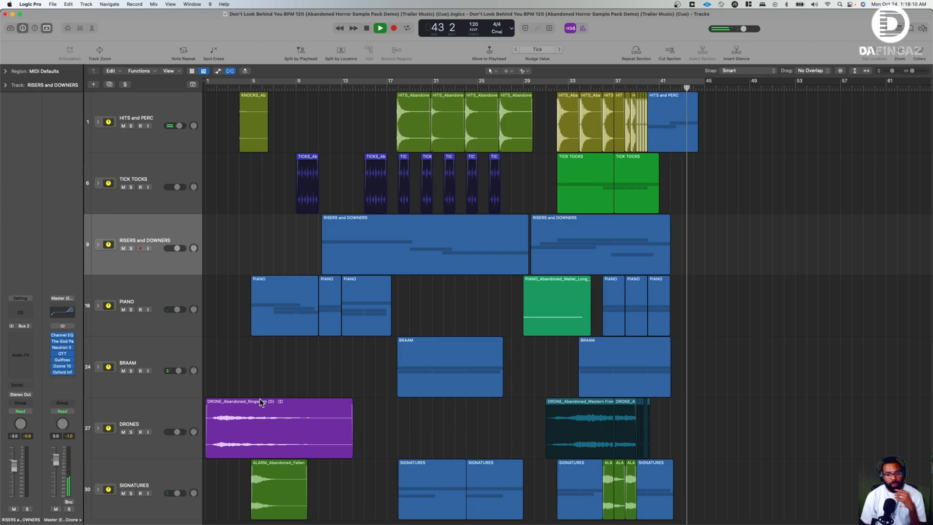
{"action": "key", "text": "space"}
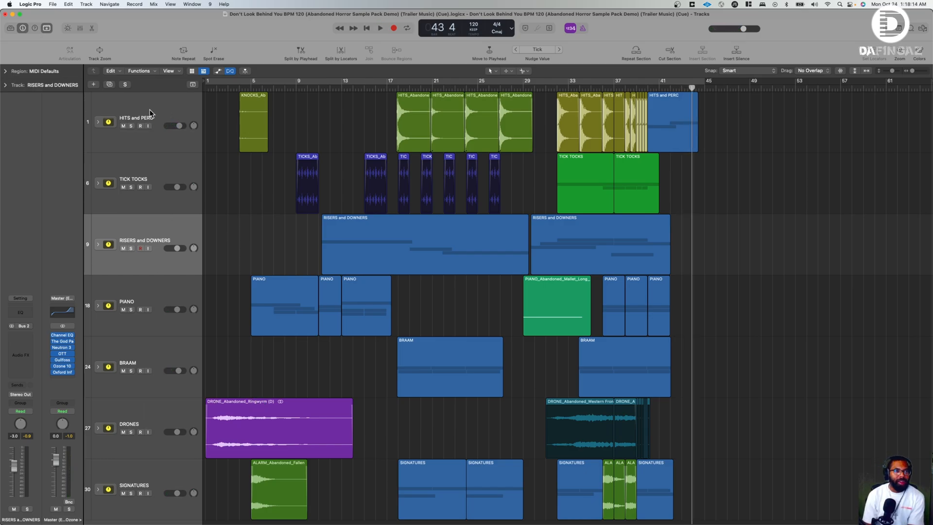
- Select the HITS and PERC track stack, expand it to show its four sample tracks, and solo the stack
{"action": "left_click", "coordinate": [107, 120]}
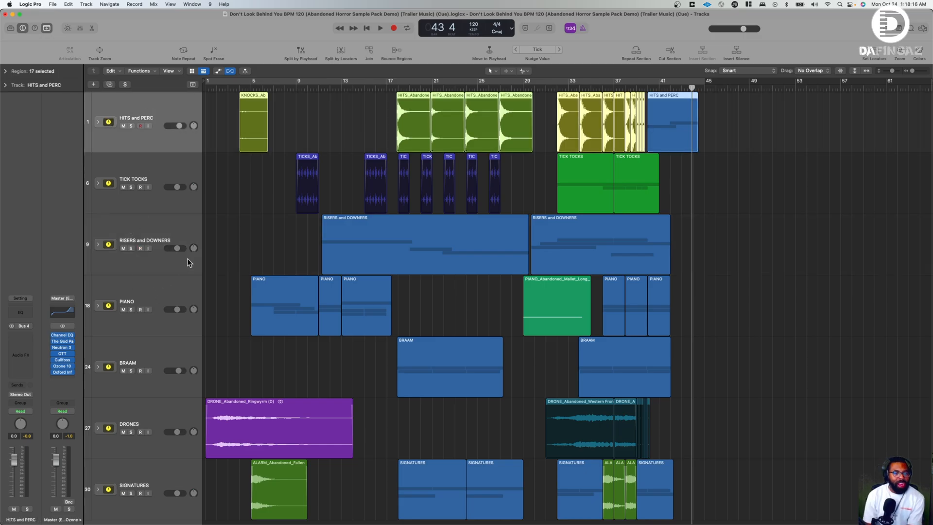
{"action": "scroll", "coordinate": [212, 413], "scroll_direction": "down", "scroll_amount": 3}
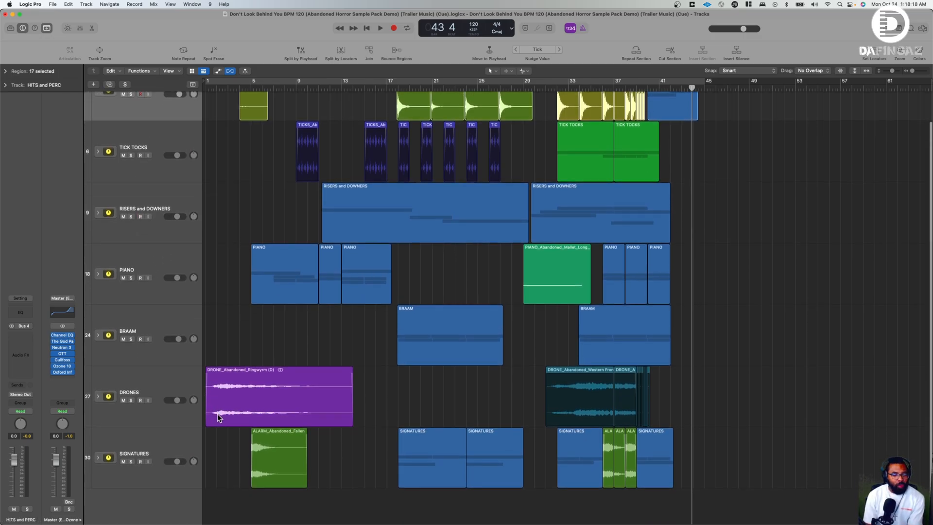
{"action": "scroll", "coordinate": [227, 388], "scroll_direction": "up", "scroll_amount": 3}
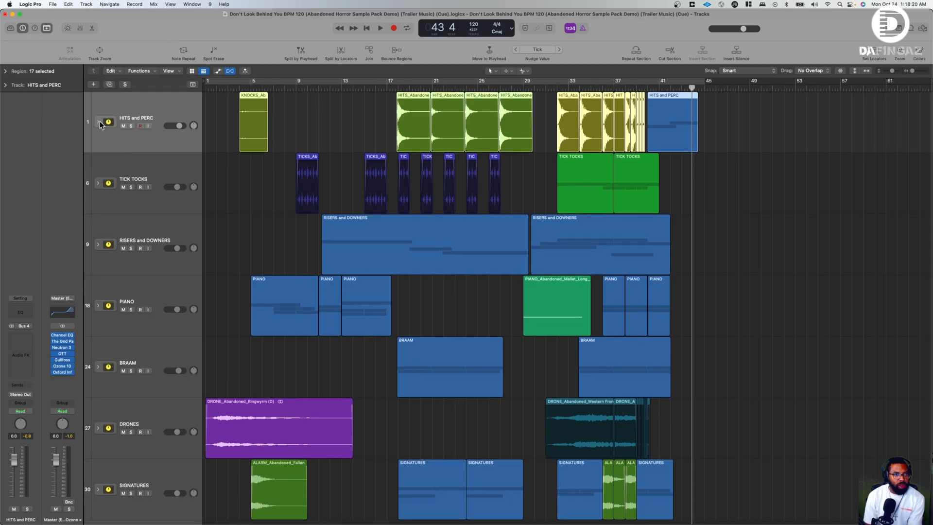
{"action": "left_click", "coordinate": [97, 122]}
{"action": "left_click", "coordinate": [131, 125]}
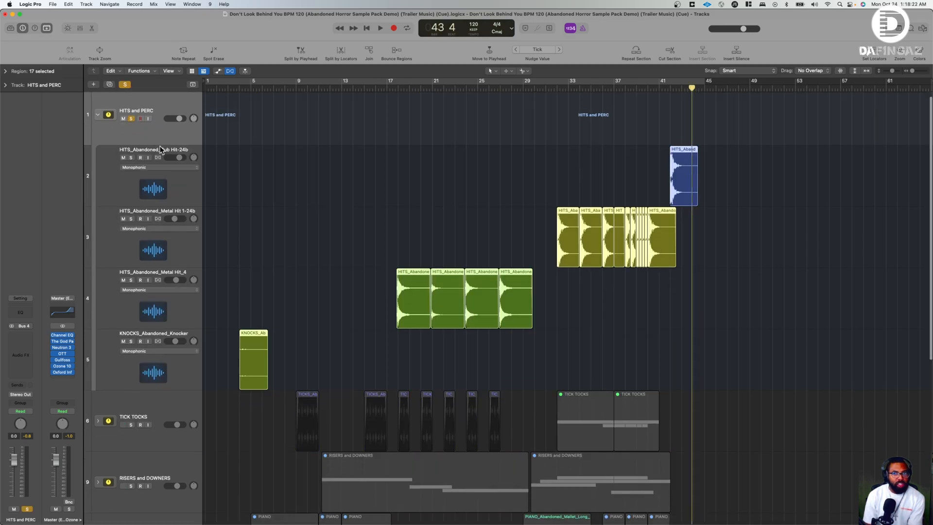
{"action": "scroll", "coordinate": [158, 333], "scroll_direction": "down", "scroll_amount": 3}
{"action": "scroll", "coordinate": [148, 265], "scroll_direction": "up", "scroll_amount": 3}
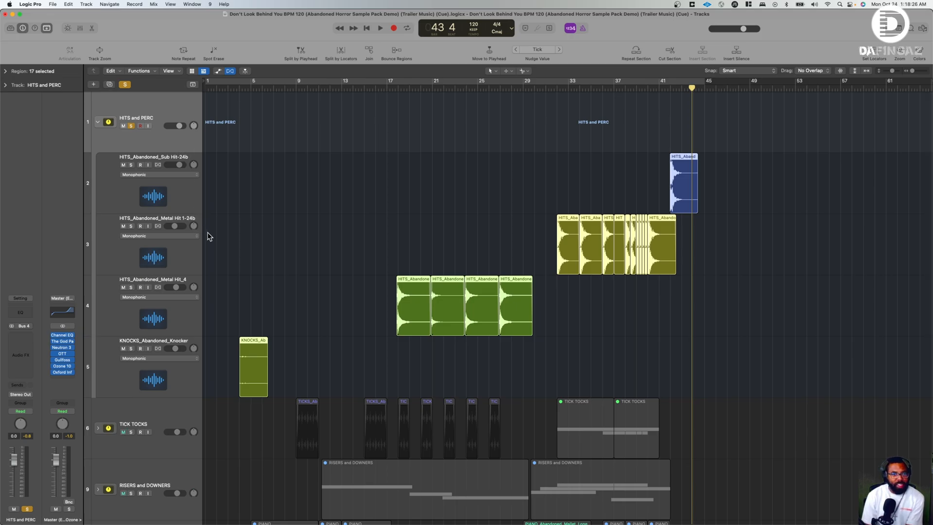
- Play the soloed stack from about bar 4 to hear the knock sample, and select the KNOCKS_Abandoned_Knocker track
{"action": "left_click", "coordinate": [238, 88]}
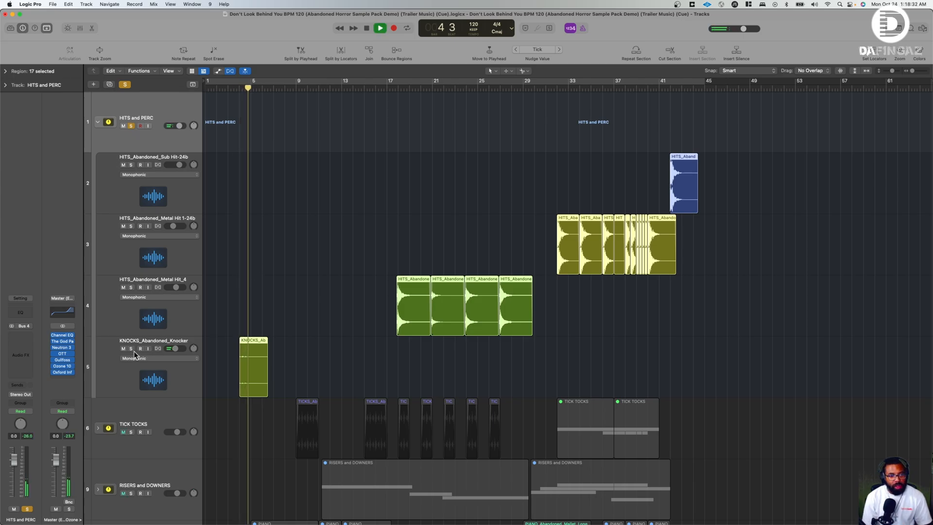
{"action": "left_click", "coordinate": [166, 340]}
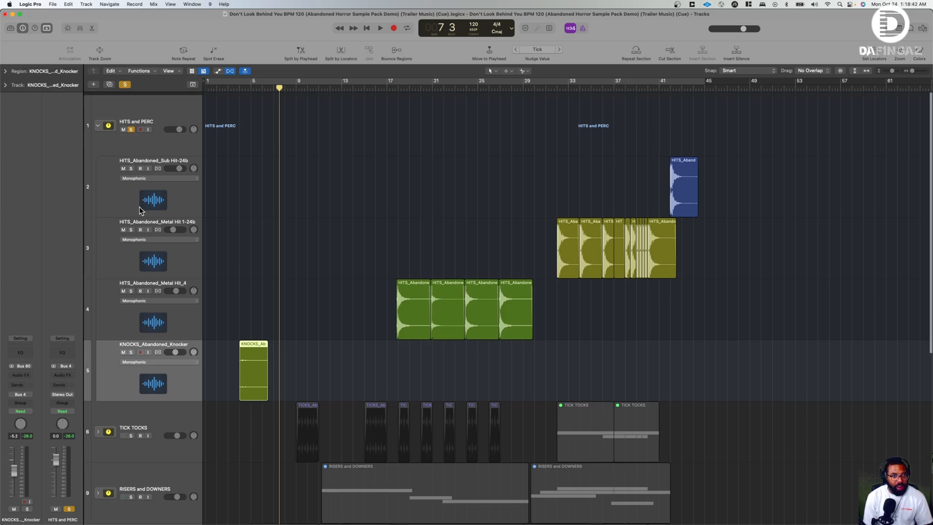
{"action": "left_click", "coordinate": [166, 122]}
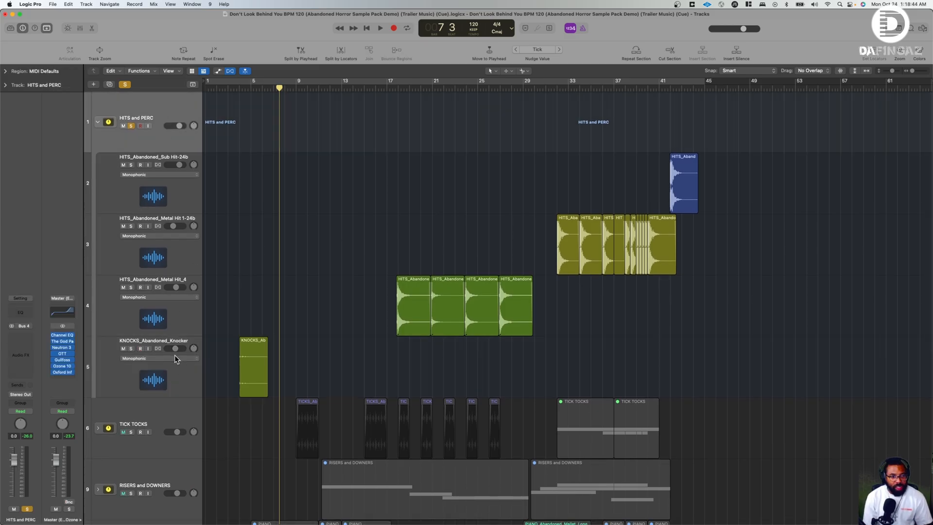
{"action": "left_click", "coordinate": [168, 343]}
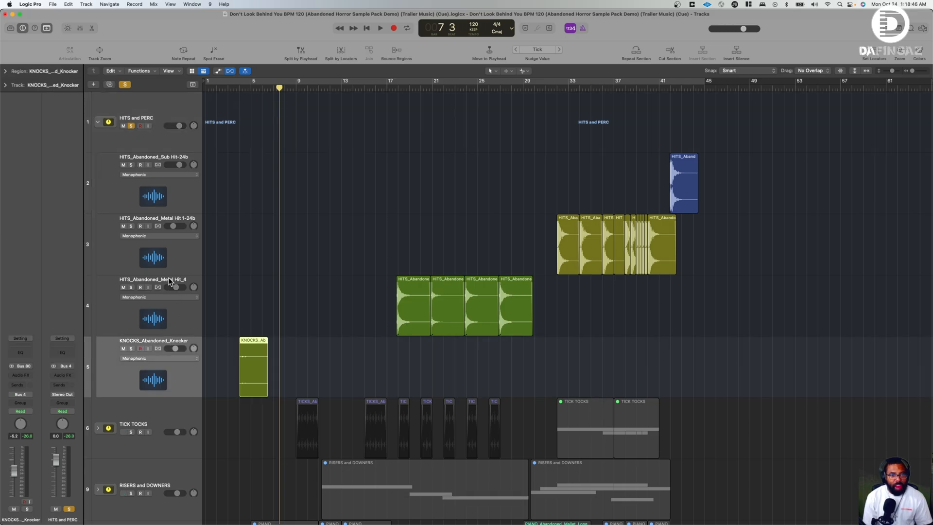
- Select the HITS_Abandoned_Metal Hit_4 track, play its hits from bar 17, and stop playback in bar 21
{"action": "left_click", "coordinate": [150, 284]}
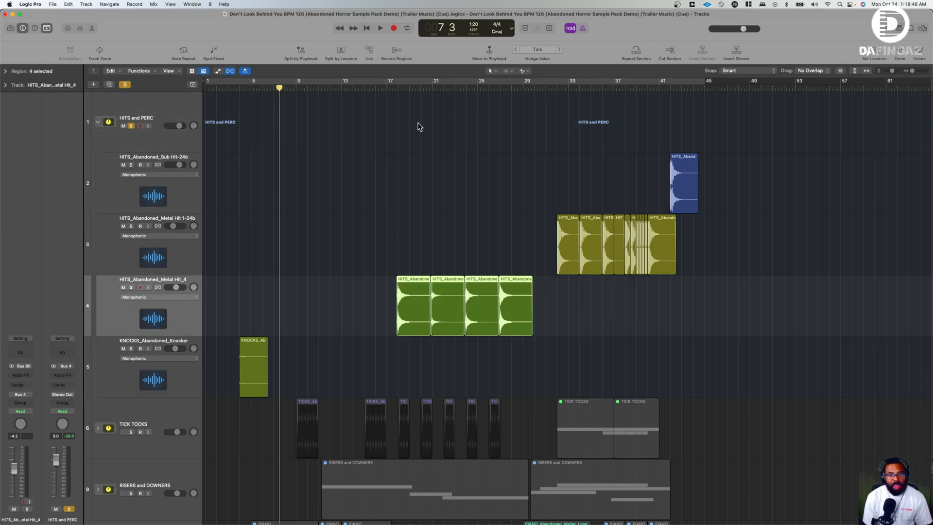
{"action": "left_click", "coordinate": [387, 90]}
{"action": "scroll", "coordinate": [377, 208], "scroll_direction": "down", "scroll_amount": 4}
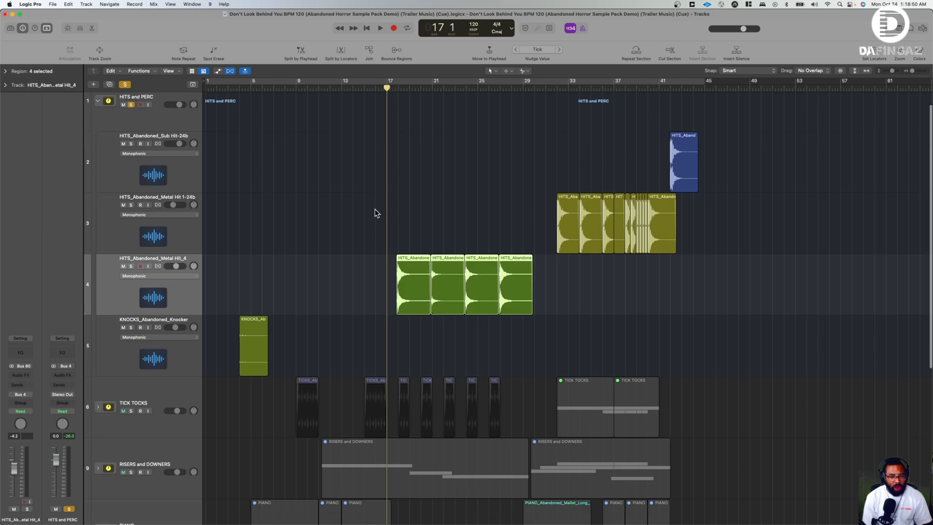
{"action": "scroll", "coordinate": [374, 213], "scroll_direction": "up", "scroll_amount": 3}
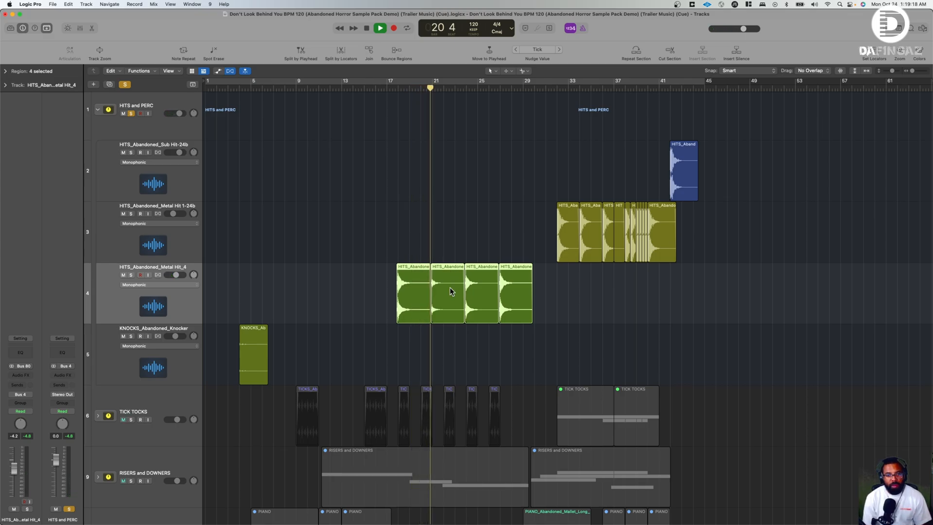
{"action": "key", "text": "space"}
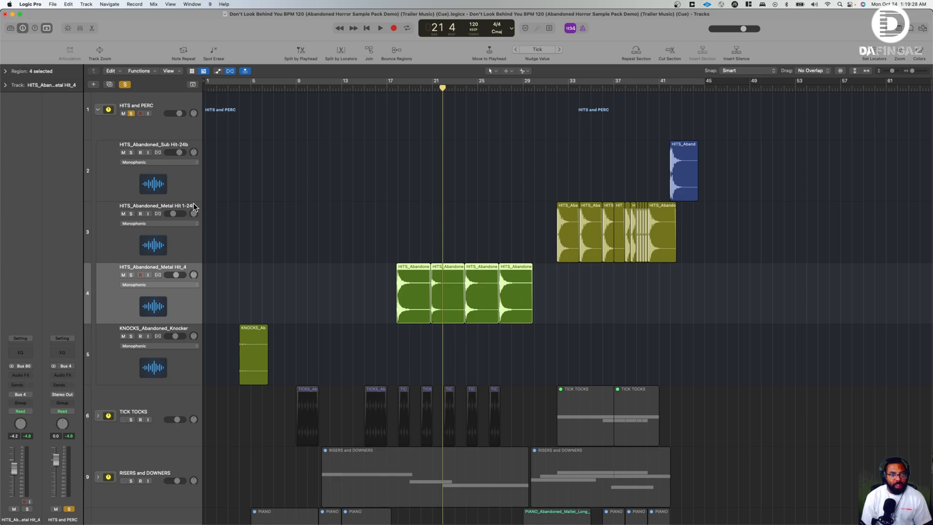
- Select the HITS_Abandoned_Metal Hit 1-24b track, play its opening hit from bar 31, and stop playback
{"action": "left_click", "coordinate": [173, 209]}
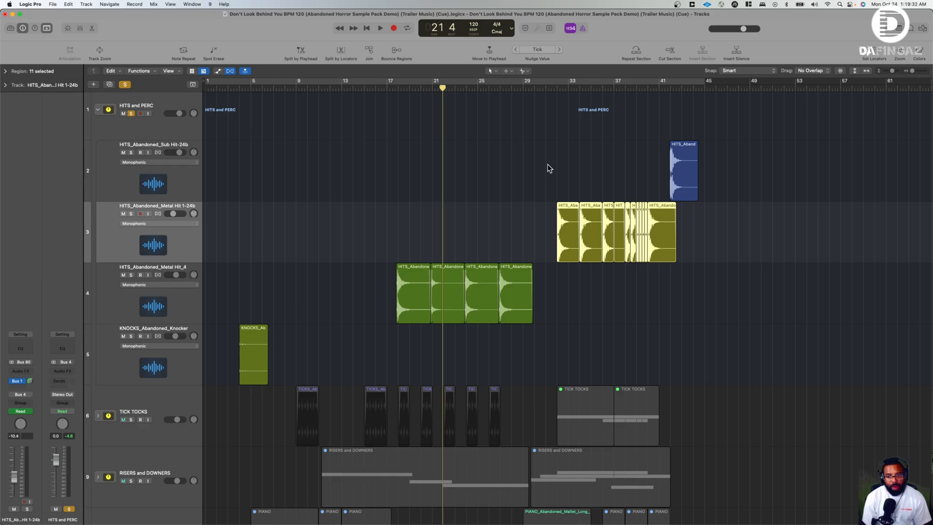
{"action": "left_click", "coordinate": [557, 89]}
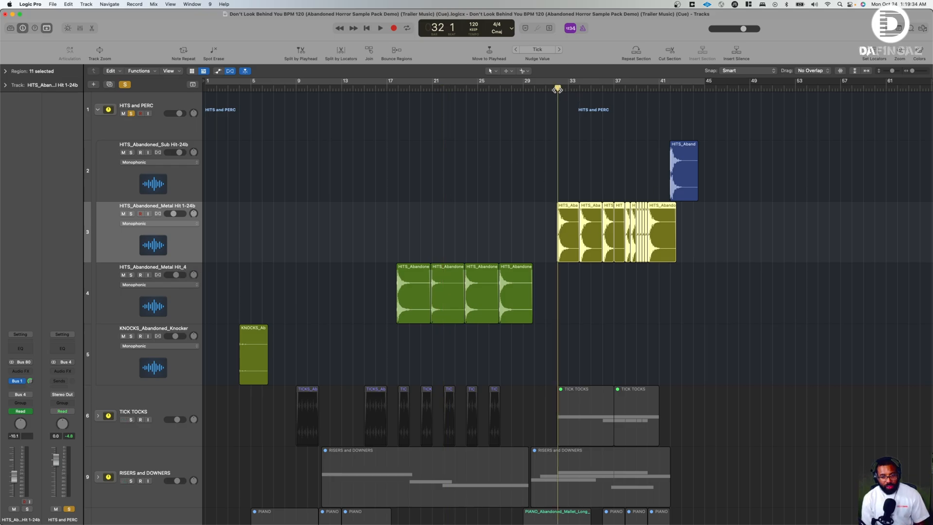
{"action": "left_click_drag", "start_coordinate": [554, 87], "coordinate": [545, 88]}
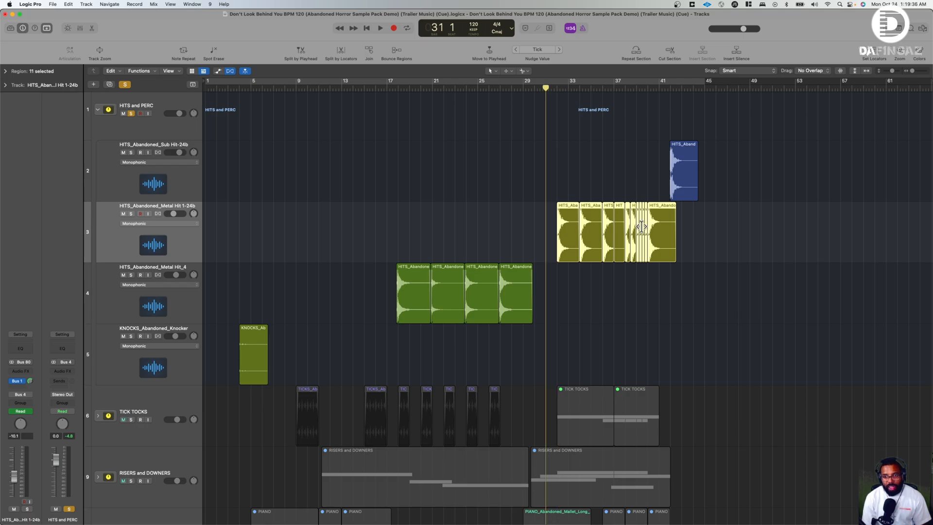
{"action": "left_click_drag", "start_coordinate": [891, 71], "coordinate": [919, 73]}
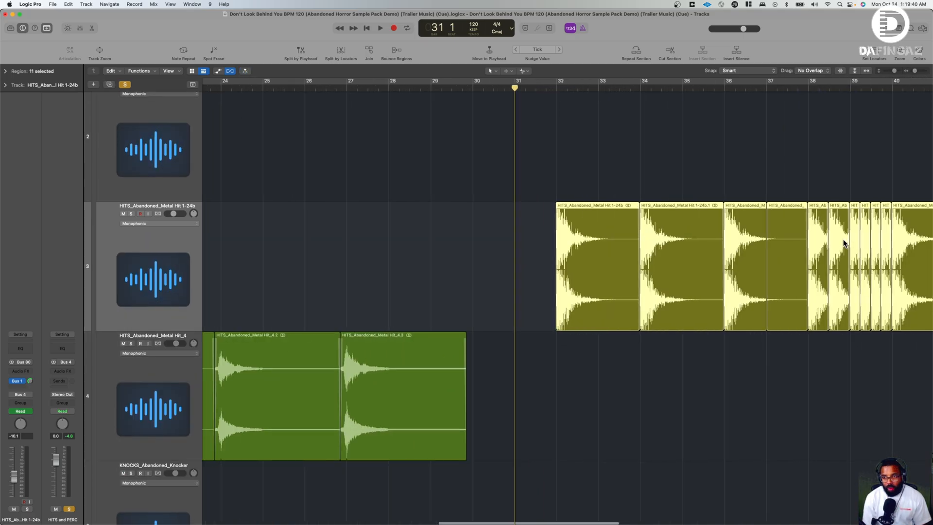
{"action": "scroll", "coordinate": [843, 243], "scroll_direction": "right", "scroll_amount": 5}
{"action": "key", "text": "space"}
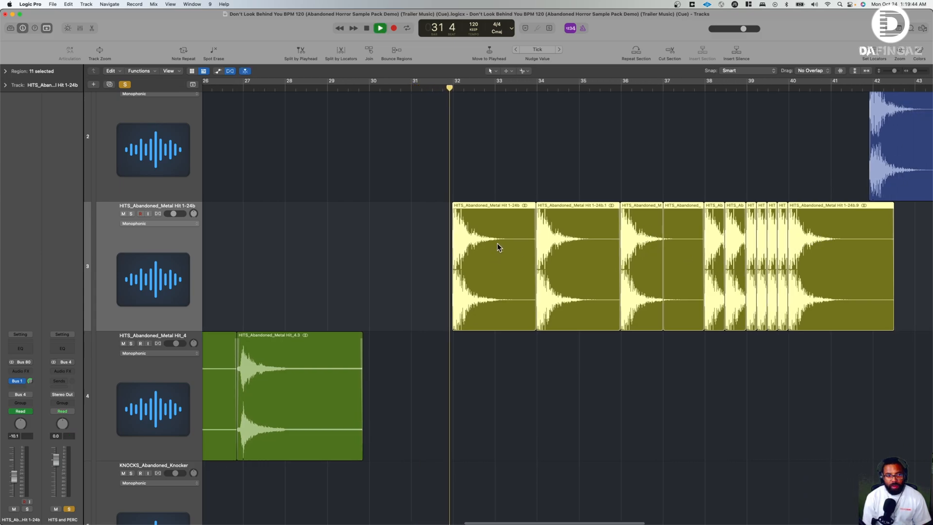
{"action": "scroll", "coordinate": [577, 238], "scroll_direction": "right", "scroll_amount": 3}
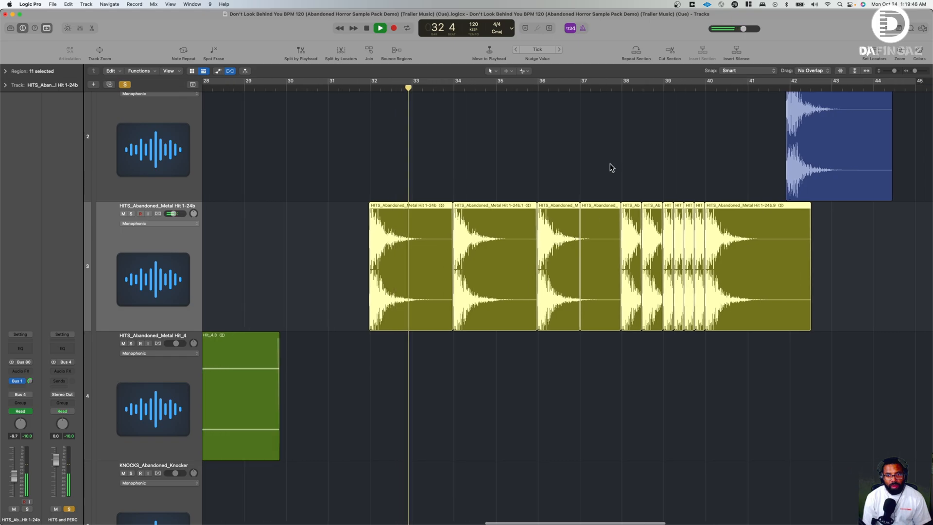
{"action": "key", "text": "space"}
- Play the track's tightly spaced metal hits from about bar 38 and stop playback in bar 40
{"action": "left_click", "coordinate": [619, 90]}
{"action": "key", "text": "space"}
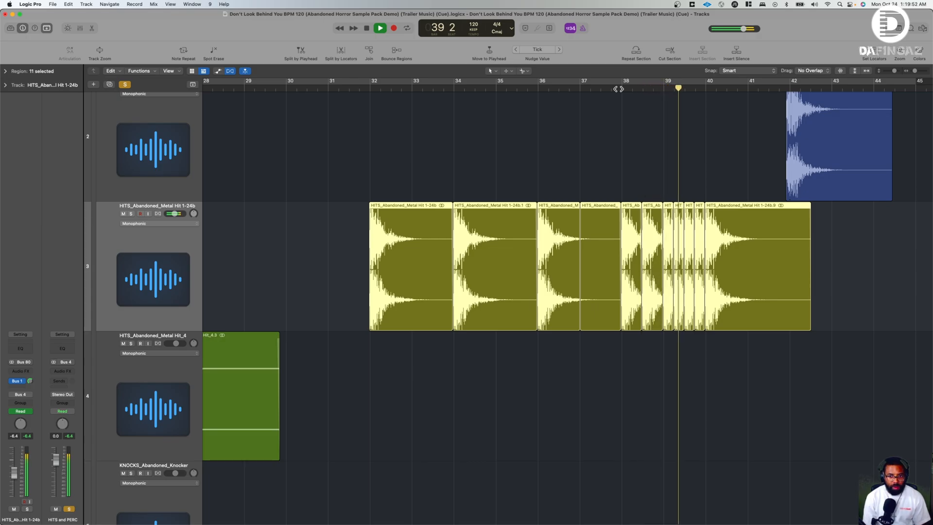
{"action": "key", "text": "space"}
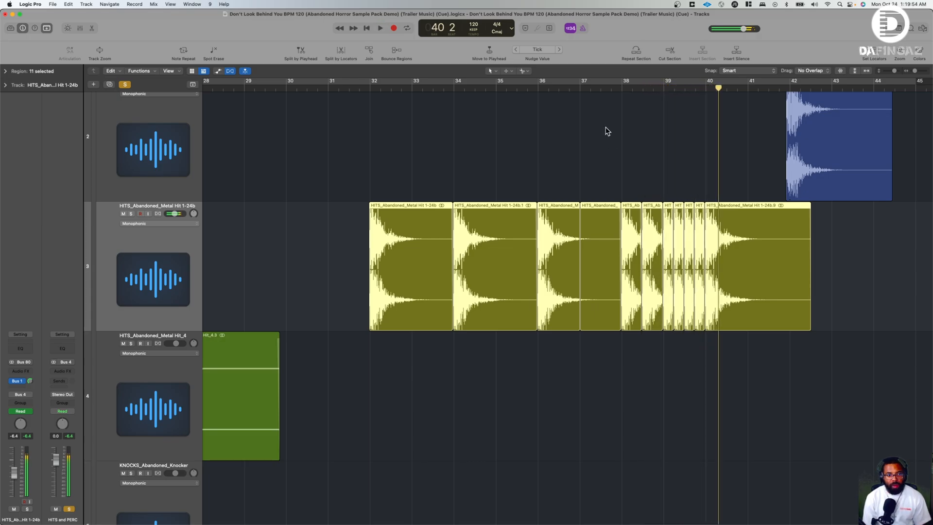
- Play the HITS_Abandoned_Sub Hit-24b sample from late in bar 41 and stop playback in bar 42
{"action": "scroll", "coordinate": [605, 131], "scroll_direction": "right", "scroll_amount": 5}
{"action": "scroll", "coordinate": [588, 138], "scroll_direction": "up", "scroll_amount": 3}
{"action": "scroll", "coordinate": [389, 156], "scroll_direction": "up", "scroll_amount": 2}
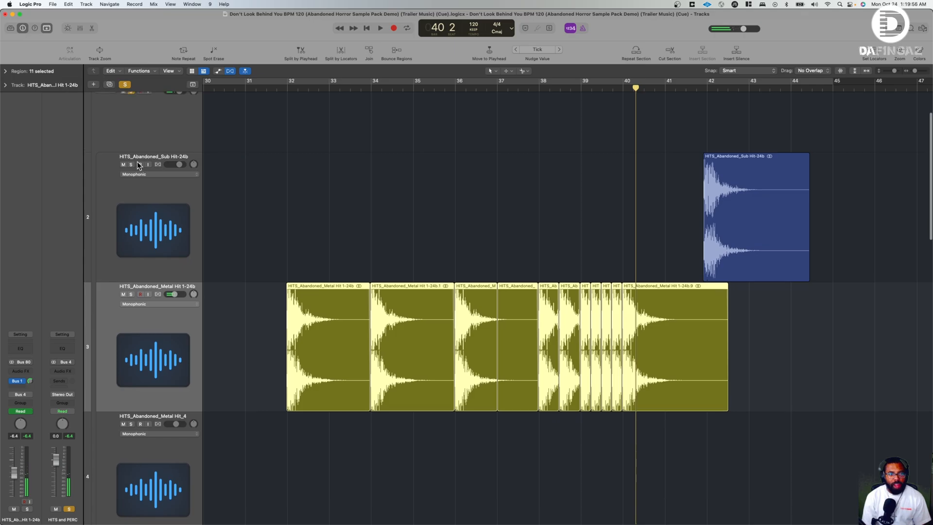
{"action": "left_click_drag", "start_coordinate": [898, 72], "coordinate": [892, 71]}
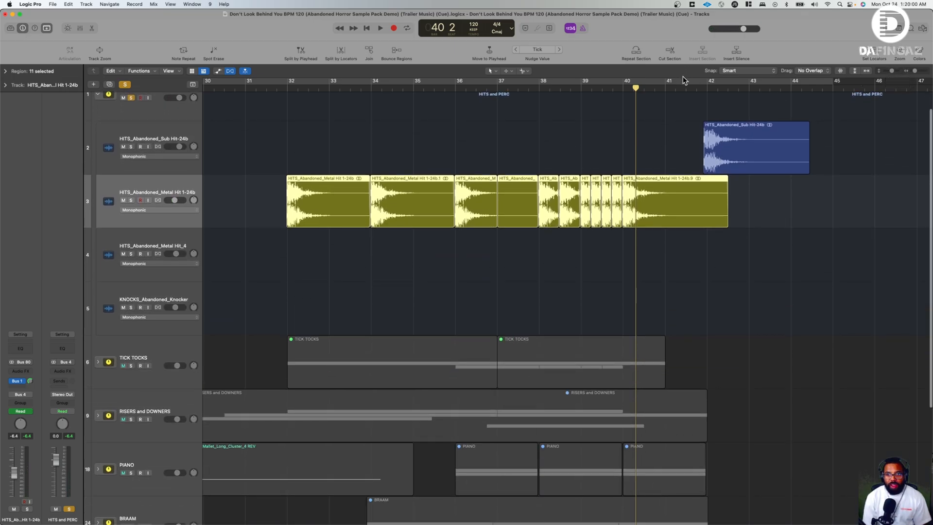
{"action": "left_click", "coordinate": [698, 88]}
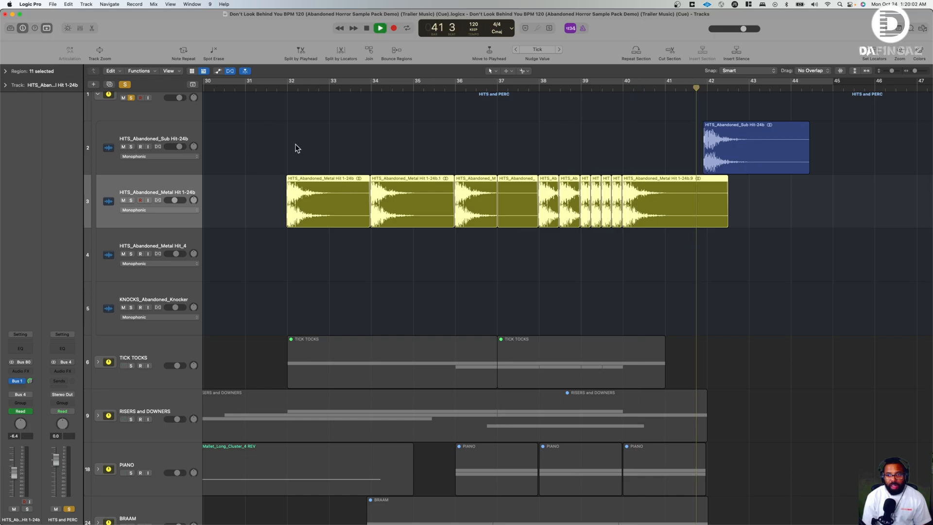
{"action": "key", "text": "space"}
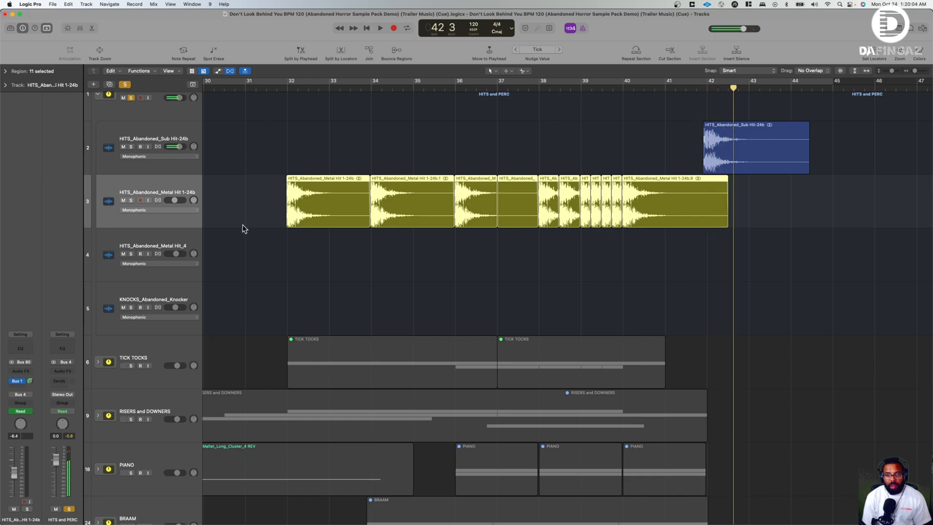
- Reduce the track height, turn off solo on the HITS and PERC stack, and collapse the stack
{"action": "left_click_drag", "start_coordinate": [891, 71], "coordinate": [889, 72]}
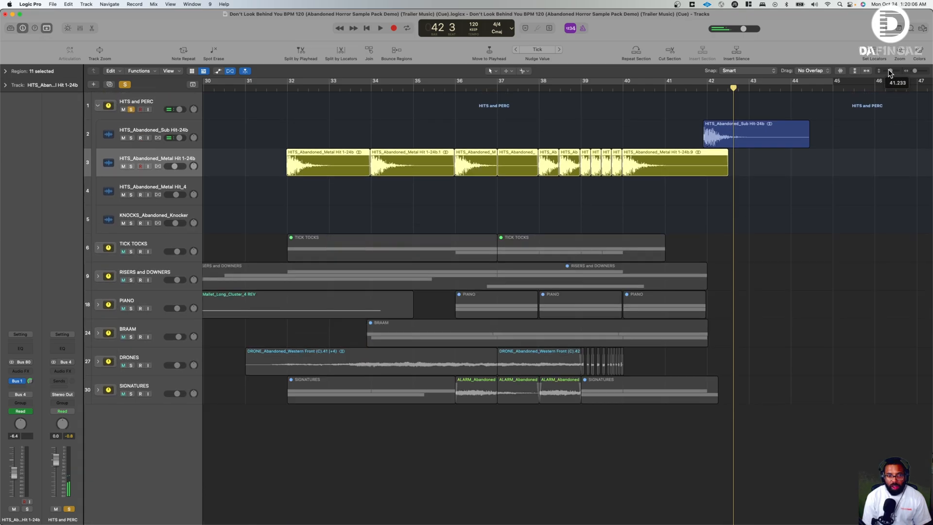
{"action": "left_click", "coordinate": [131, 109]}
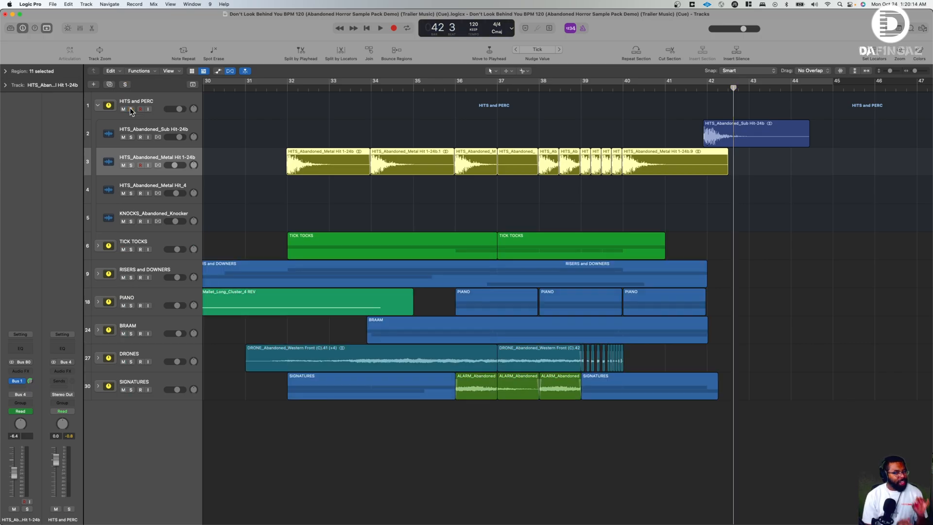
{"action": "left_click", "coordinate": [98, 106]}
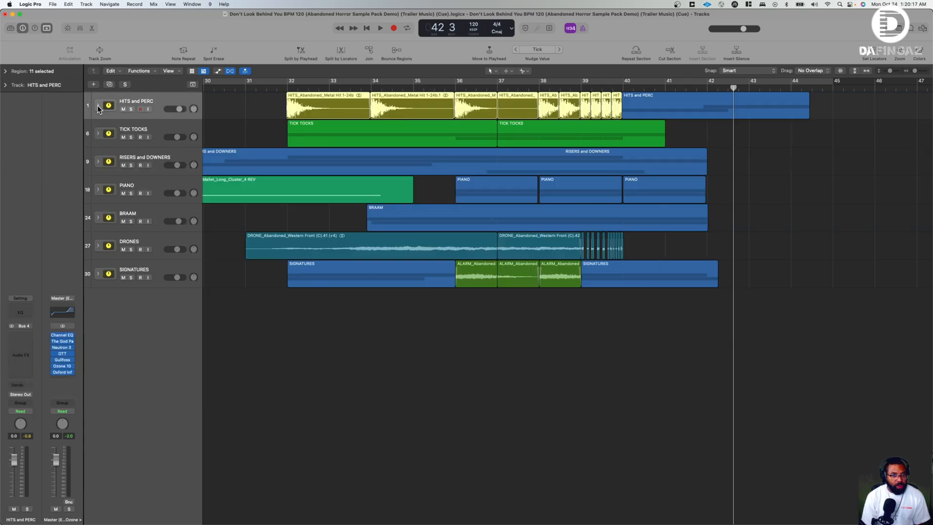
- Expand the TICK TOCKS track stack, look over its two sample tracks along the timeline, and solo the stack
{"action": "left_click", "coordinate": [98, 134]}
{"action": "scroll", "coordinate": [253, 148], "scroll_direction": "left", "scroll_amount": 3}
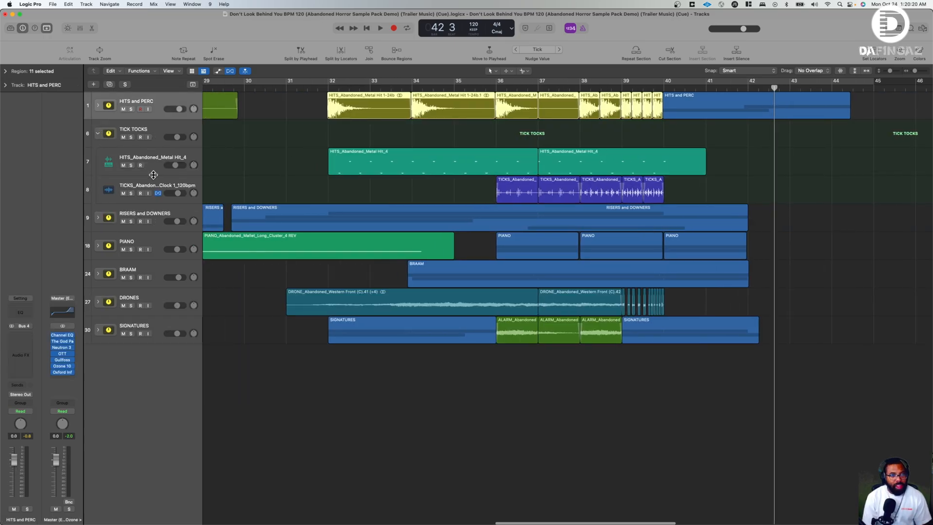
{"action": "scroll", "coordinate": [151, 164], "scroll_direction": "left", "scroll_amount": 15}
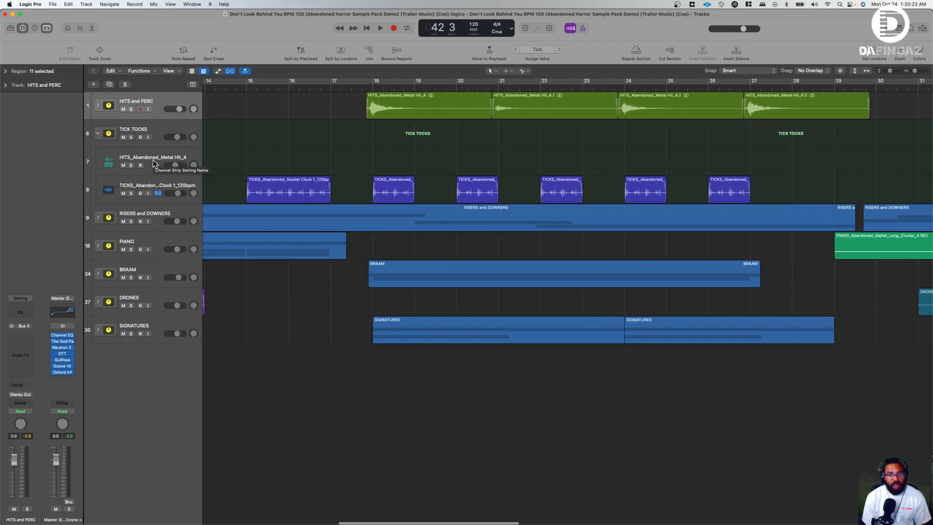
{"action": "scroll", "coordinate": [214, 166], "scroll_direction": "right", "scroll_amount": 15}
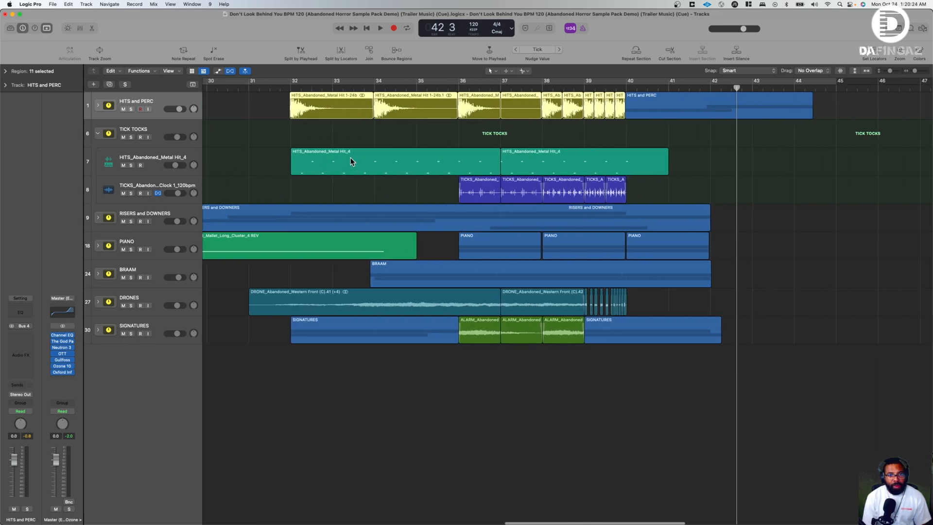
{"action": "scroll", "coordinate": [401, 158], "scroll_direction": "left", "scroll_amount": 20}
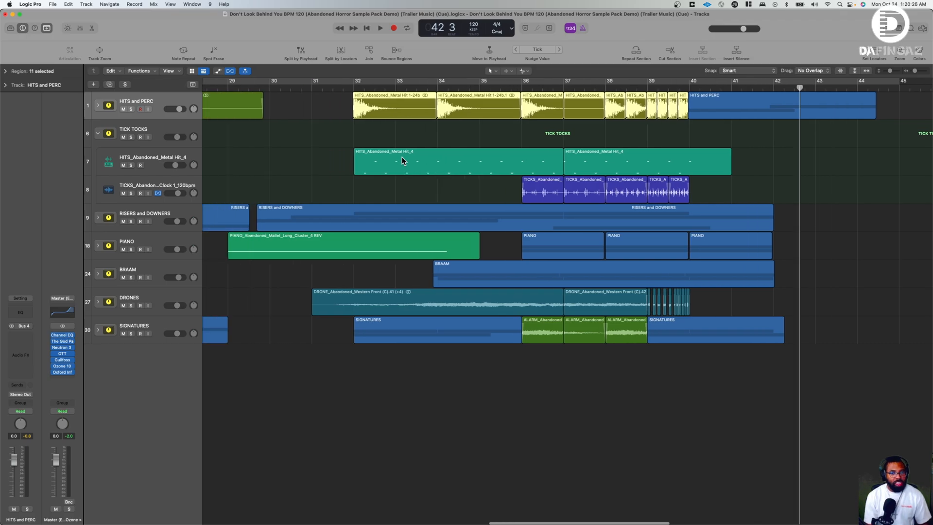
{"action": "scroll", "coordinate": [401, 160], "scroll_direction": "left", "scroll_amount": 1}
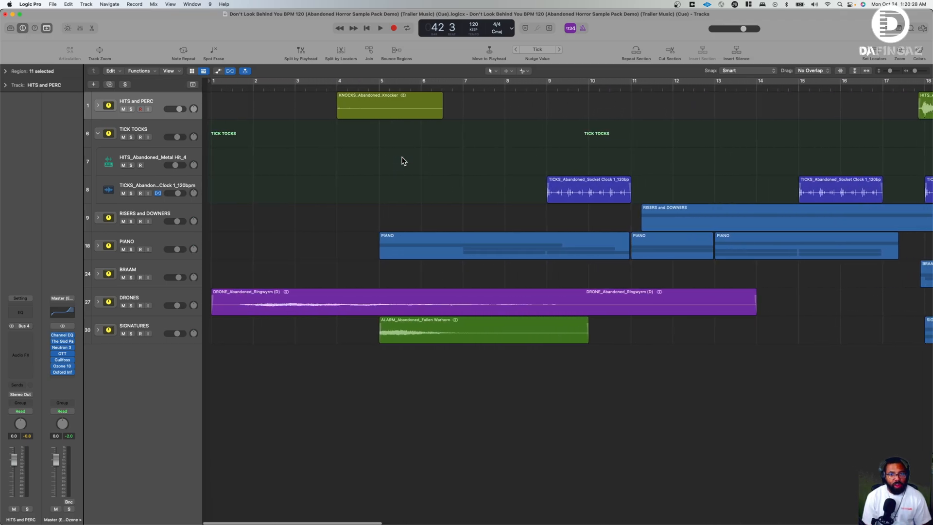
{"action": "scroll", "coordinate": [416, 157], "scroll_direction": "right", "scroll_amount": 3}
{"action": "left_click", "coordinate": [131, 137]}
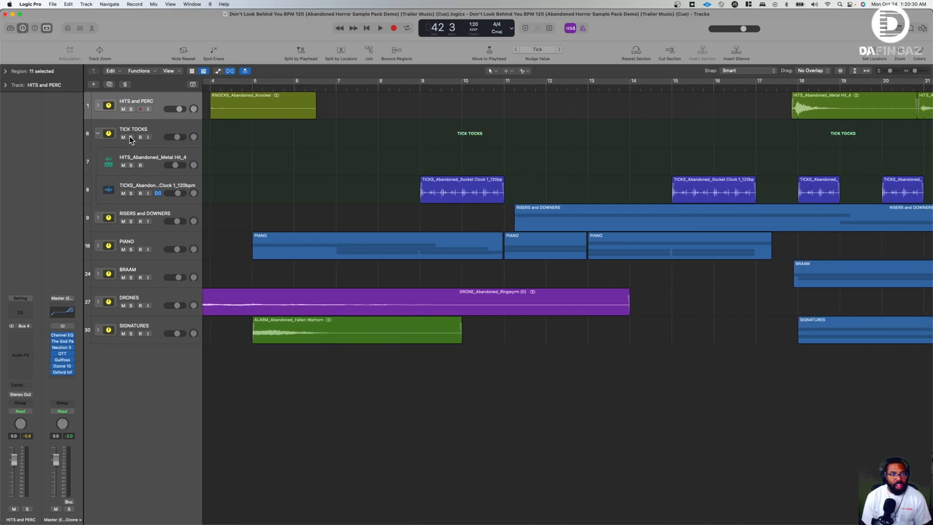
- Play the soloed ticks from bar 9, select the TICKS_Abandoned_Socket Clock 1_120bpm track, and stop playback in bar 11
{"action": "left_click", "coordinate": [416, 88]}
{"action": "key", "text": "space"}
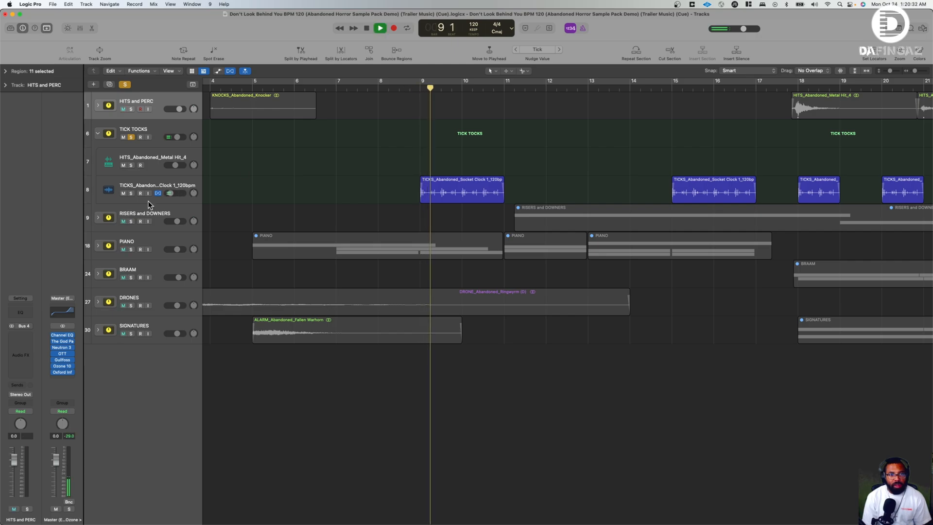
{"action": "left_click", "coordinate": [156, 185]}
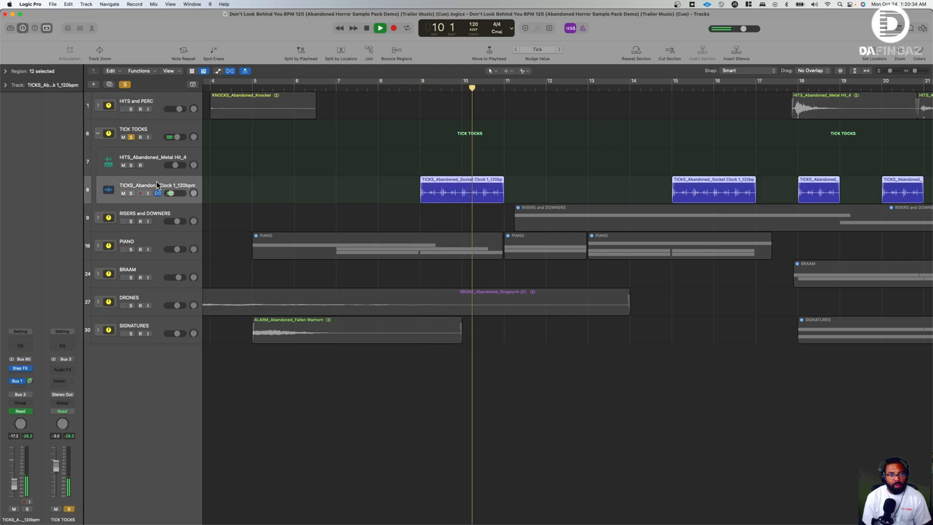
{"action": "key", "text": "space"}
- Inspect the tick track's Bus 1 send and open the Space Designer reverb on Aux 1
{"action": "left_click", "coordinate": [18, 381]}
{"action": "left_click", "coordinate": [35, 382]}
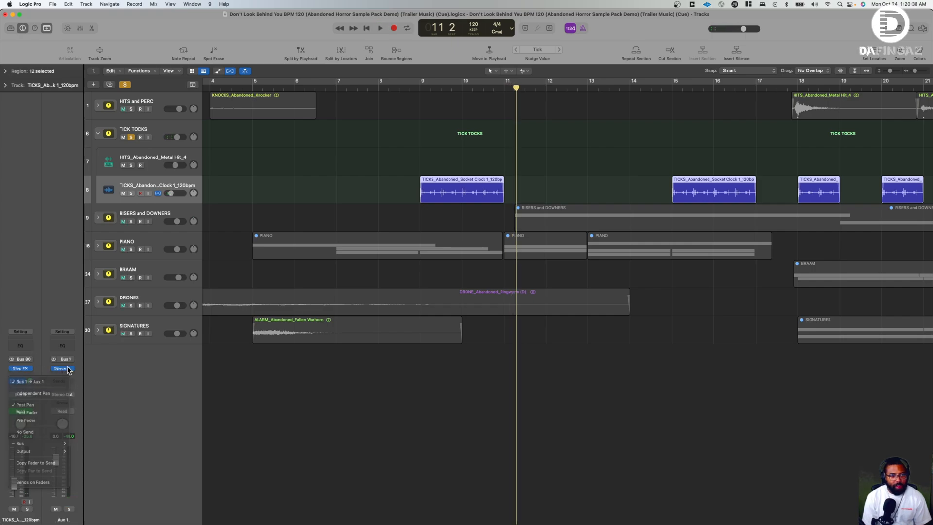
{"action": "left_click", "coordinate": [62, 368]}
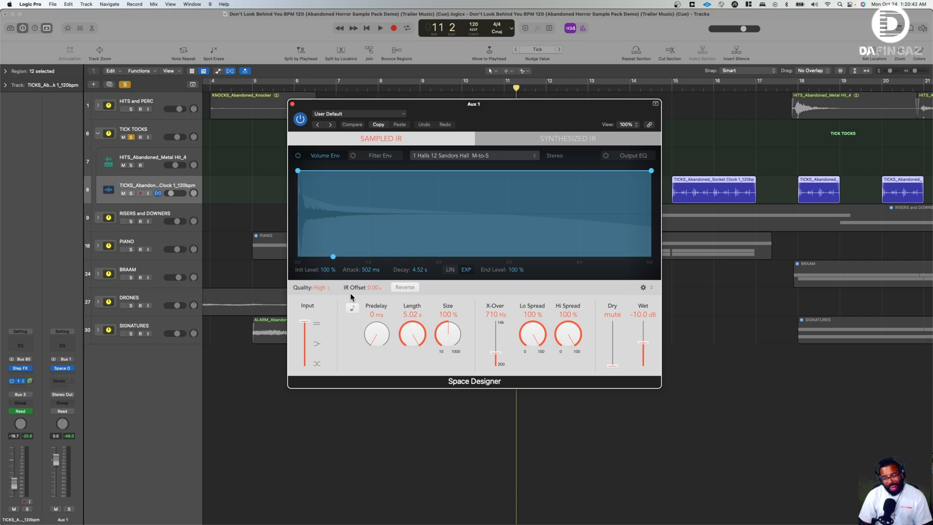
- Review Space Designer's impulse response and the BG Lexicon 480L and Bricasti M7 preset lists, then close the plug-in
{"action": "left_click", "coordinate": [479, 156]}
{"action": "left_click", "coordinate": [522, 138]}
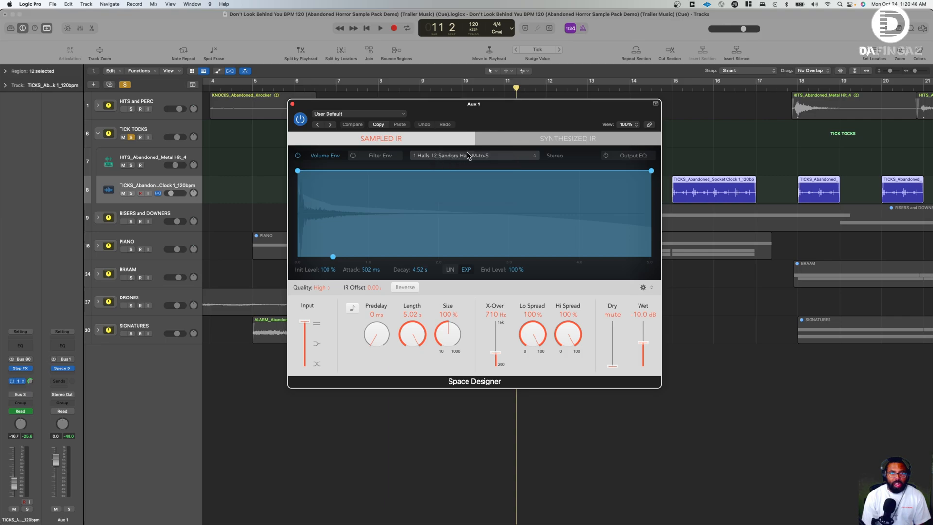
{"action": "left_click", "coordinate": [356, 114]}
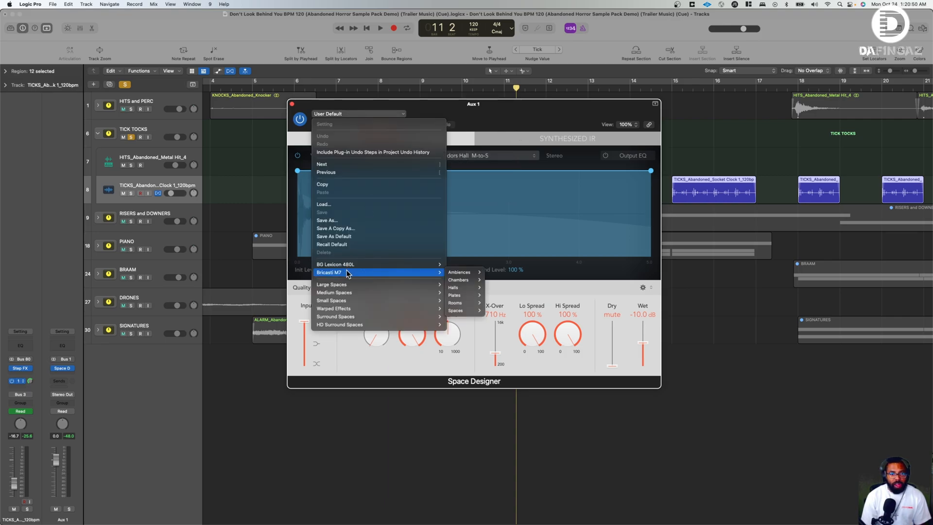
{"action": "mouse_move", "coordinate": [362, 268]}
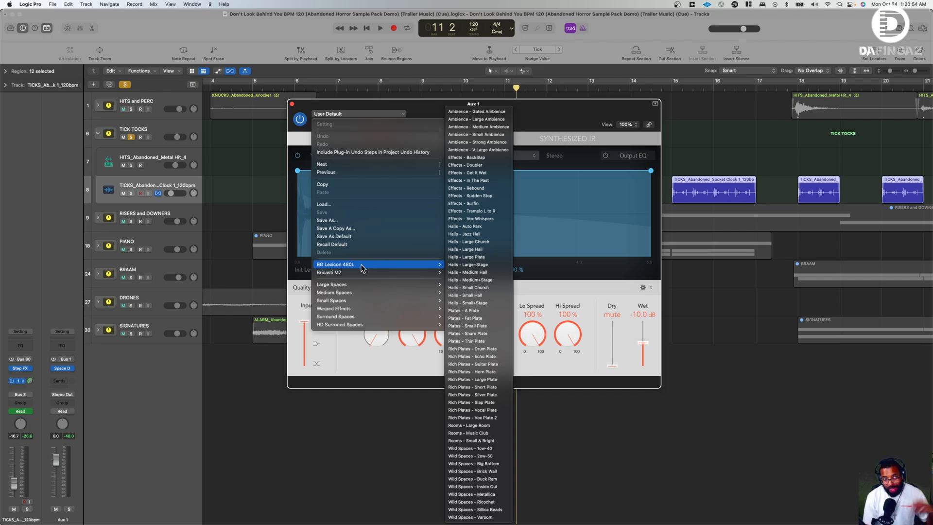
{"action": "left_click", "coordinate": [565, 125]}
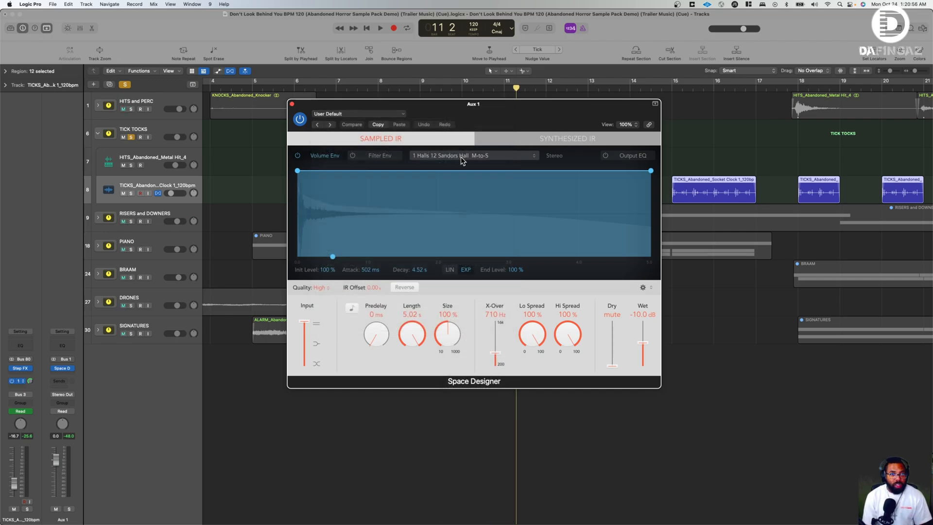
{"action": "left_click", "coordinate": [291, 105]}
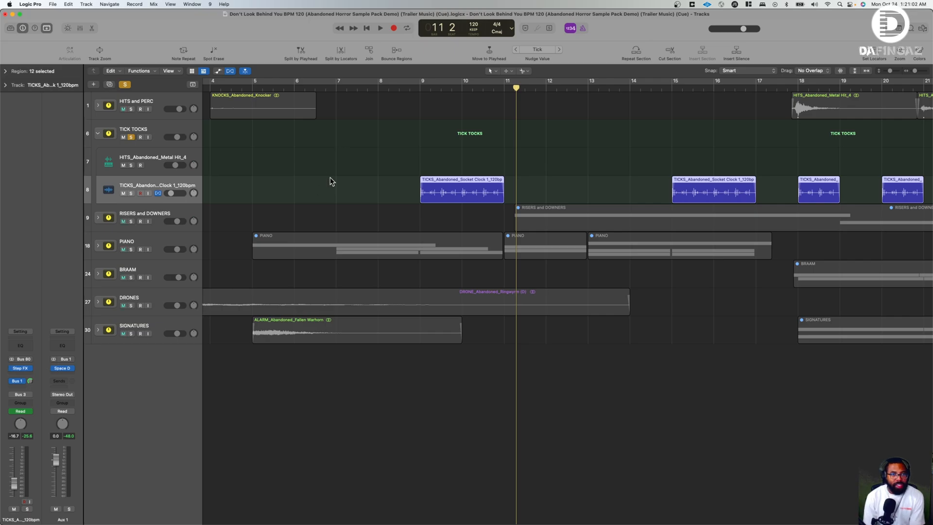
- Return the playhead to bar 9, open the tick track's Step FX plug-in, and move its window below the tick regions
{"action": "left_click", "coordinate": [418, 88]}
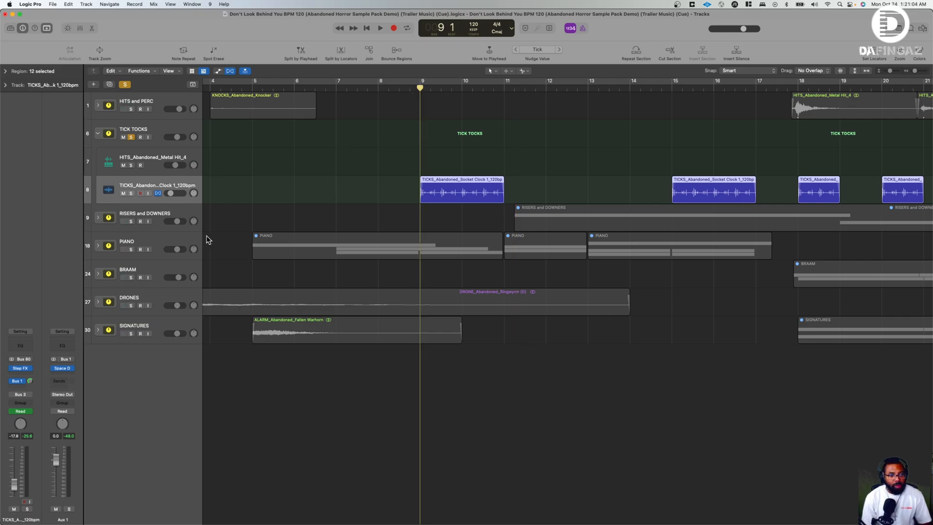
{"action": "left_click", "coordinate": [20, 368]}
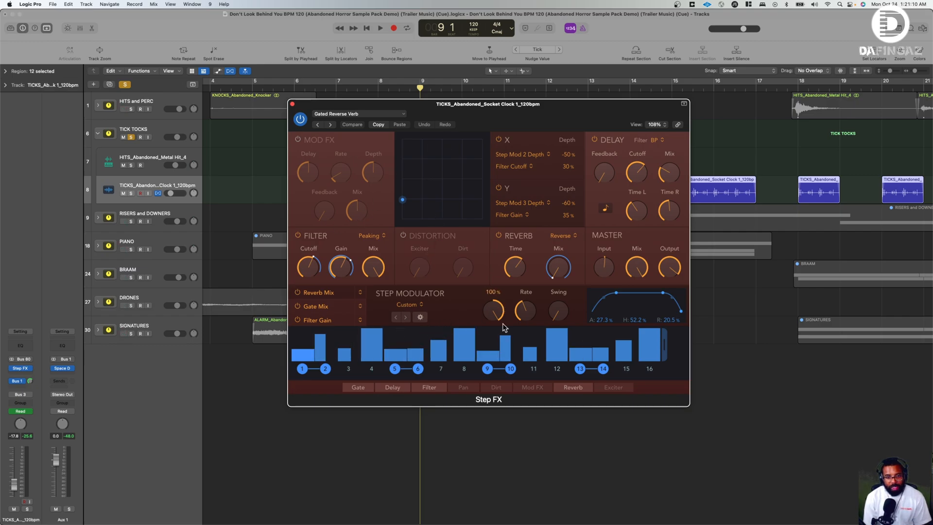
{"action": "left_click_drag", "start_coordinate": [484, 109], "coordinate": [387, 231]}
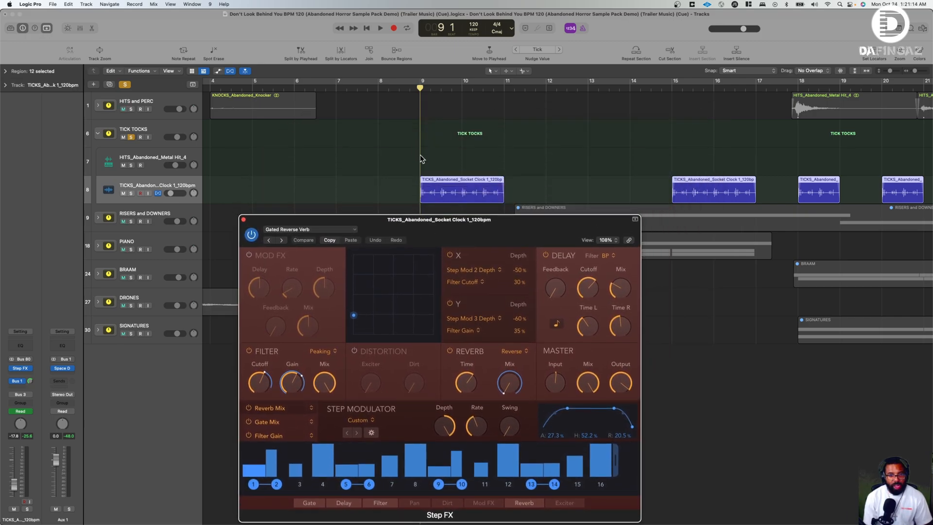
- Compare the soloed ticks with Step FX bypassed and re-enabled, close the plug-in, and stop playback in bar 10
{"action": "left_click", "coordinate": [12, 367]}
{"action": "key", "text": "space"}
{"action": "key", "text": "space"}
{"action": "left_click", "coordinate": [12, 369]}
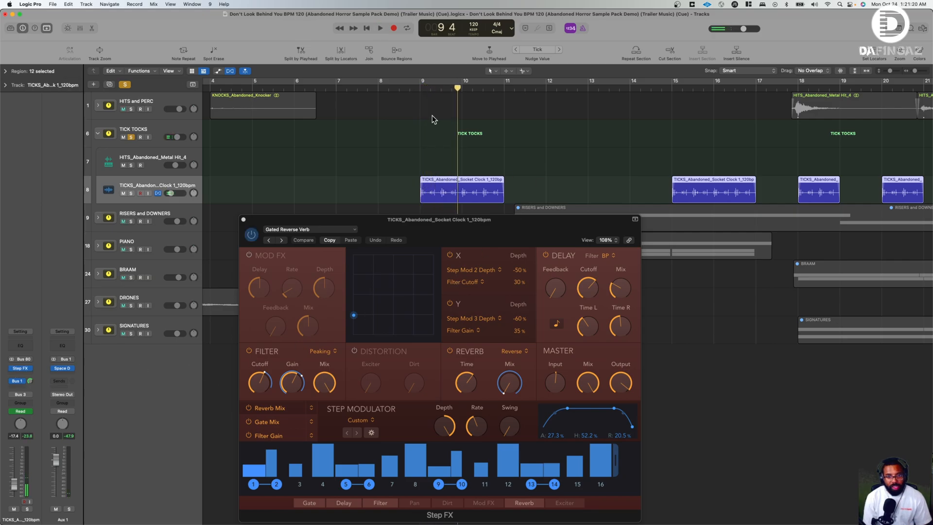
{"action": "key", "text": "space"}
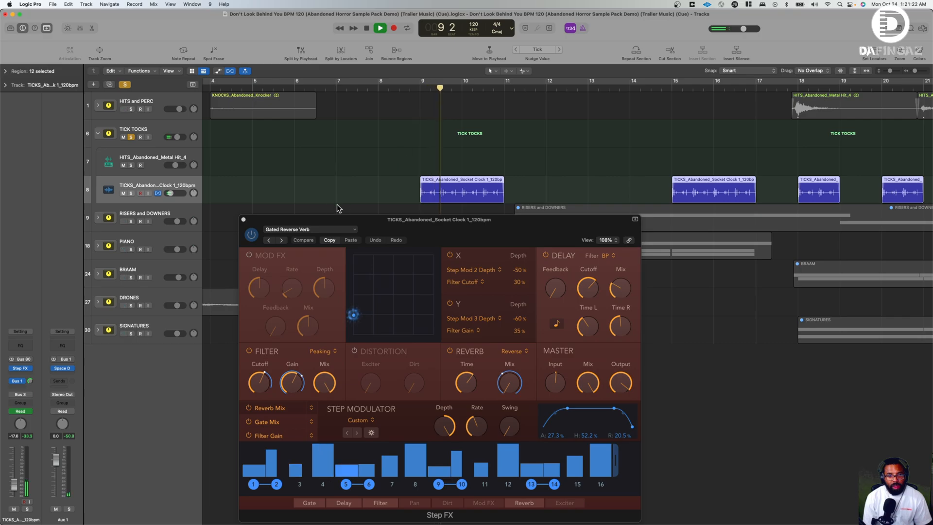
{"action": "left_click", "coordinate": [243, 219]}
{"action": "key", "text": "space"}
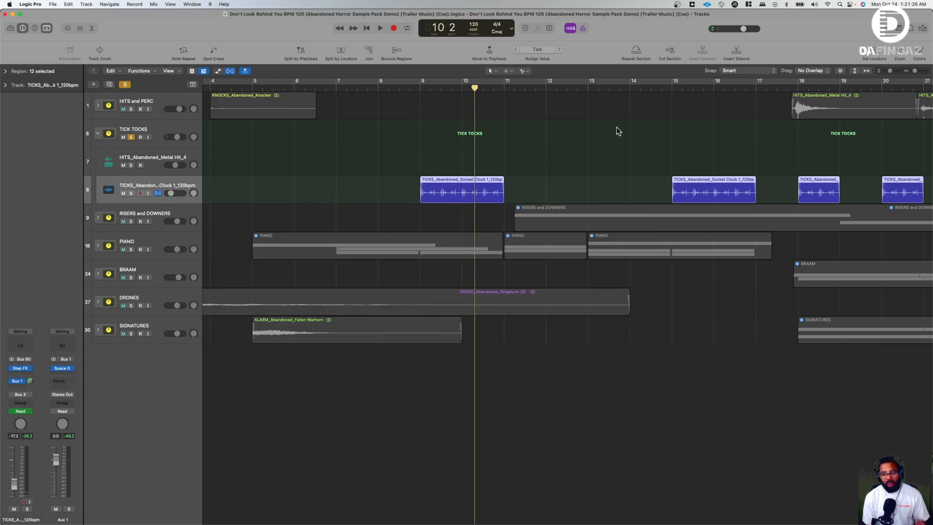
- Play the soloed TICK TOCKS stack from bar 32, where the Metal Hit 4 pattern starts, and restart it once
{"action": "scroll", "coordinate": [398, 139], "scroll_direction": "right", "scroll_amount": 15}
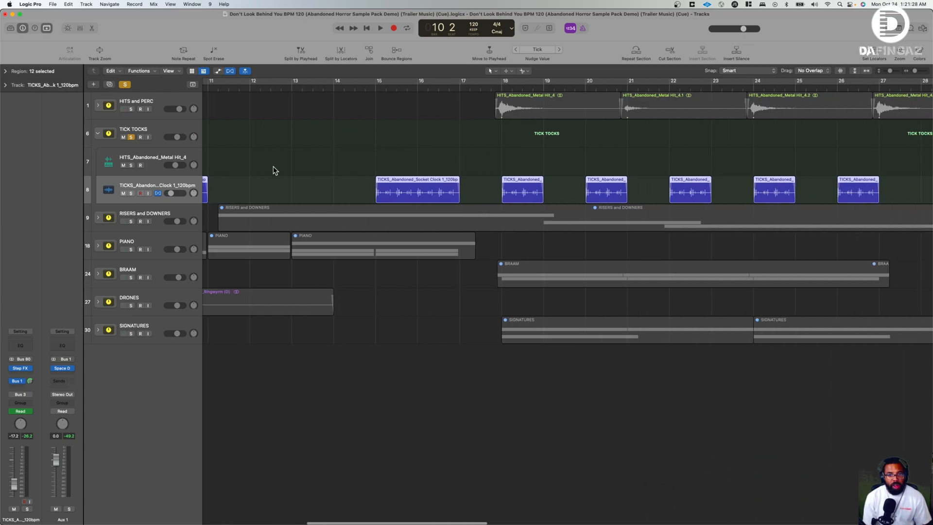
{"action": "scroll", "coordinate": [258, 170], "scroll_direction": "right", "scroll_amount": 5}
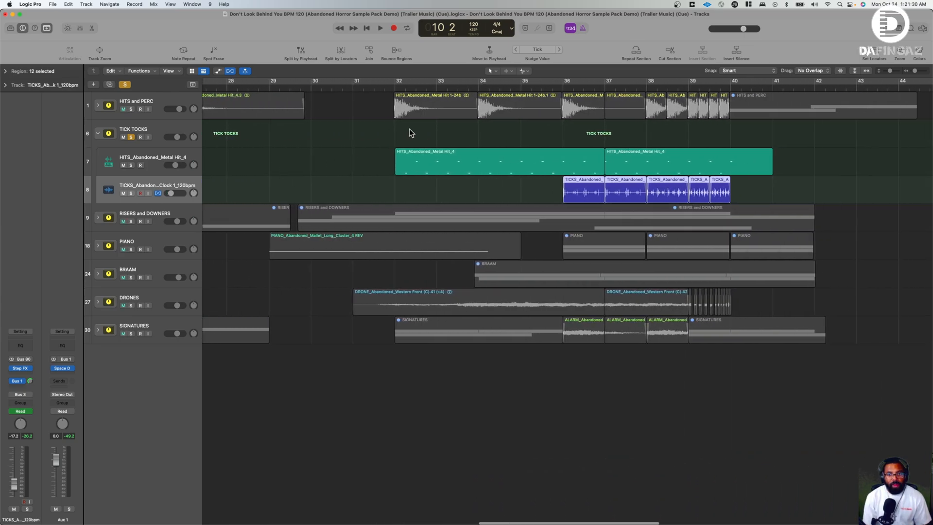
{"action": "left_click", "coordinate": [394, 90]}
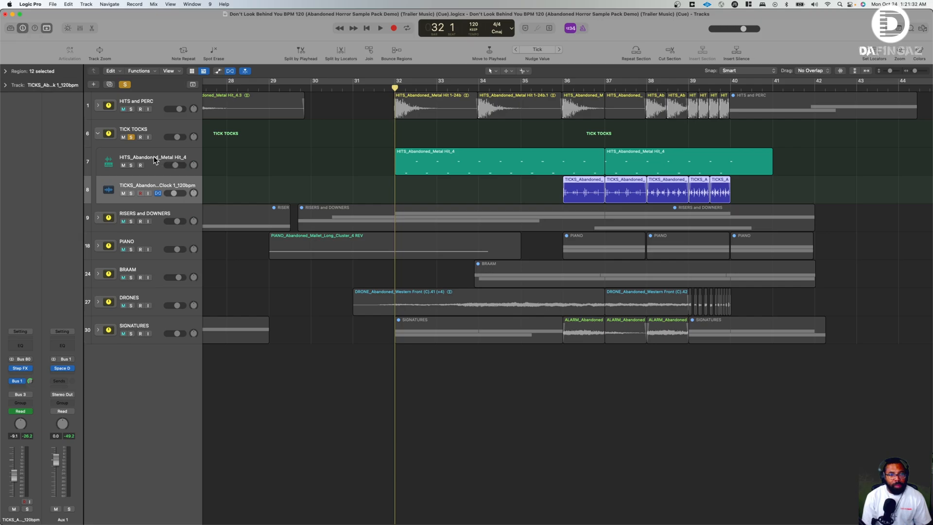
{"action": "scroll", "coordinate": [443, 157], "scroll_direction": "right", "scroll_amount": 2}
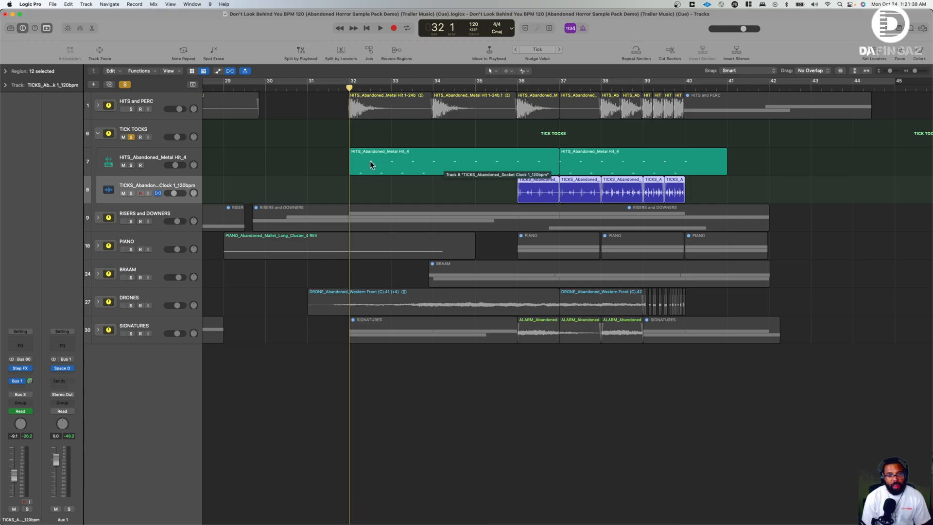
{"action": "key", "text": "space"}
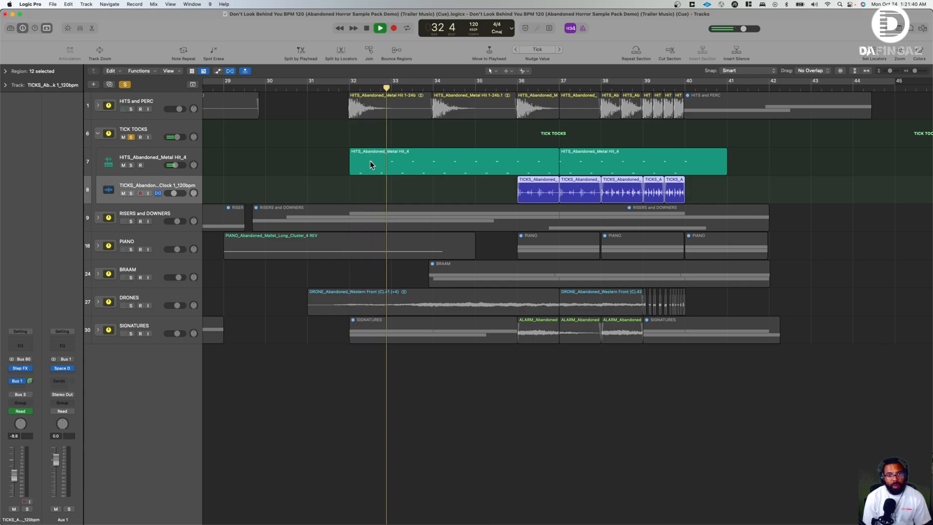
{"action": "key", "text": "space"}
{"action": "key", "text": "space"}
- Select the HITS_Abandoned_Metal Hit_4 track, stop playback, and inspect its one-shot sample in Quick Sampler before closing the plug-in
{"action": "left_click", "coordinate": [159, 165]}
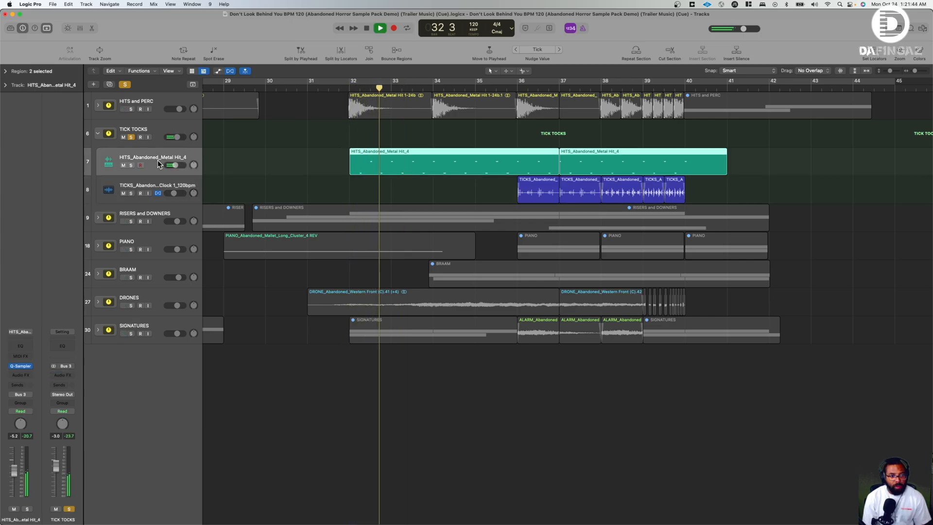
{"action": "key", "text": "space"}
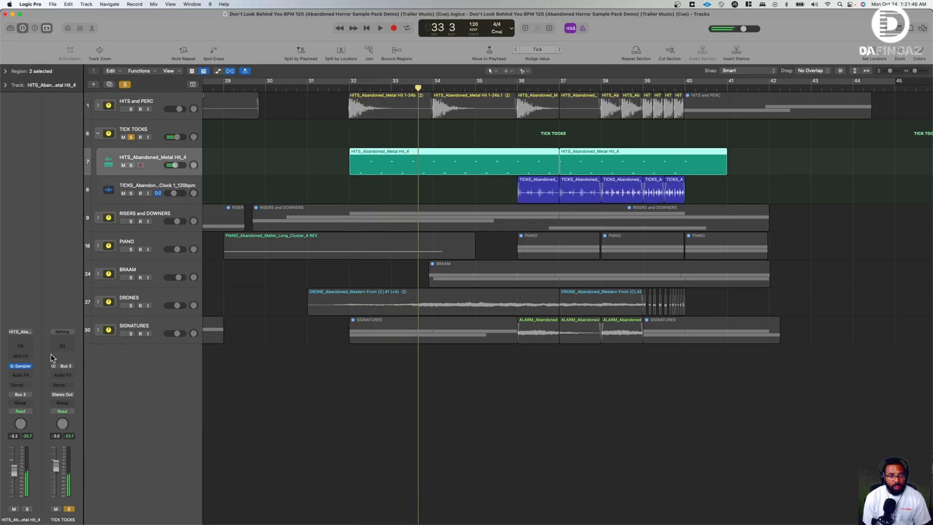
{"action": "left_click", "coordinate": [21, 366]}
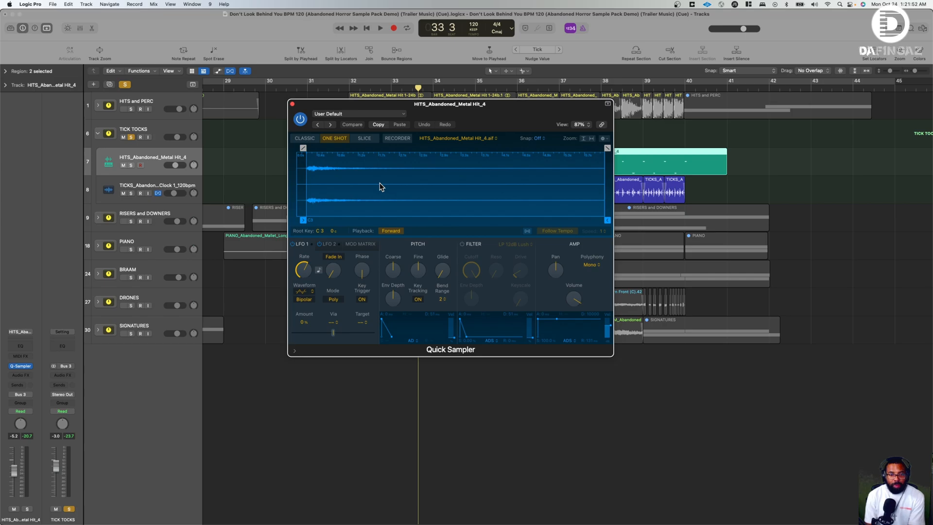
{"action": "left_click", "coordinate": [292, 104]}
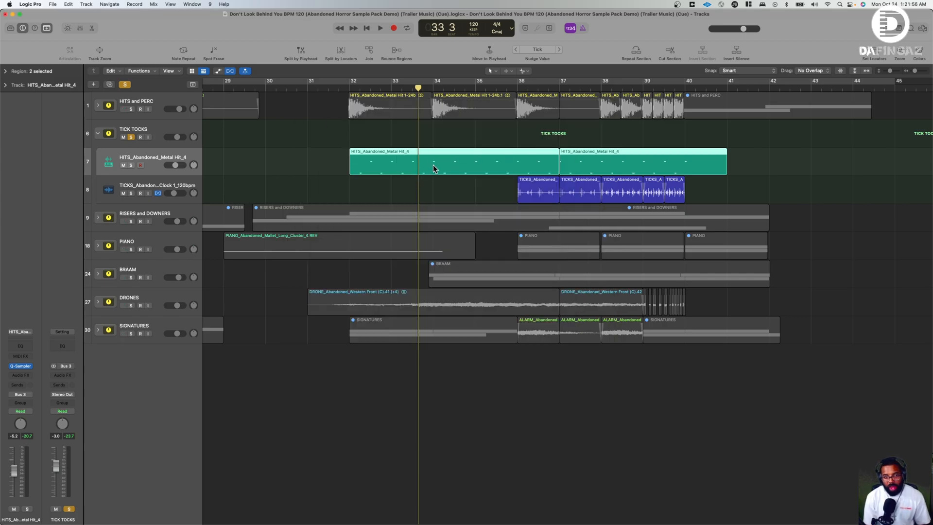
- Play the metal-hit pattern from bar 32, jump to bar 36, and add the HITS and PERC stack to the solo before stopping
{"action": "left_click", "coordinate": [350, 89]}
{"action": "key", "text": "space"}
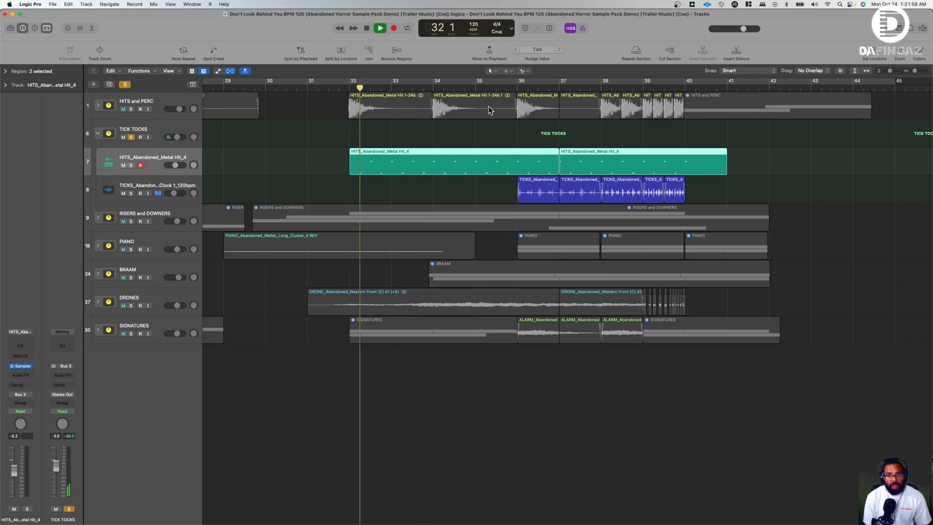
{"action": "left_click", "coordinate": [518, 88]}
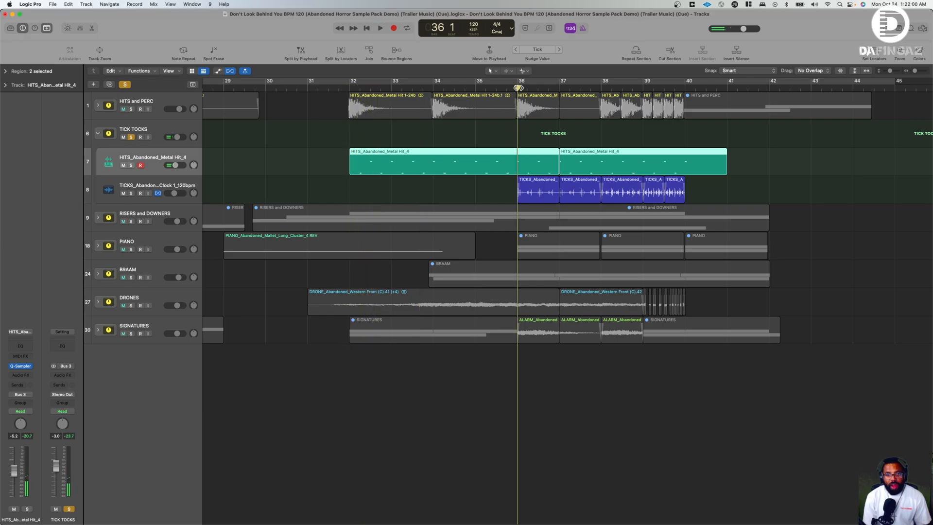
{"action": "key", "text": "space"}
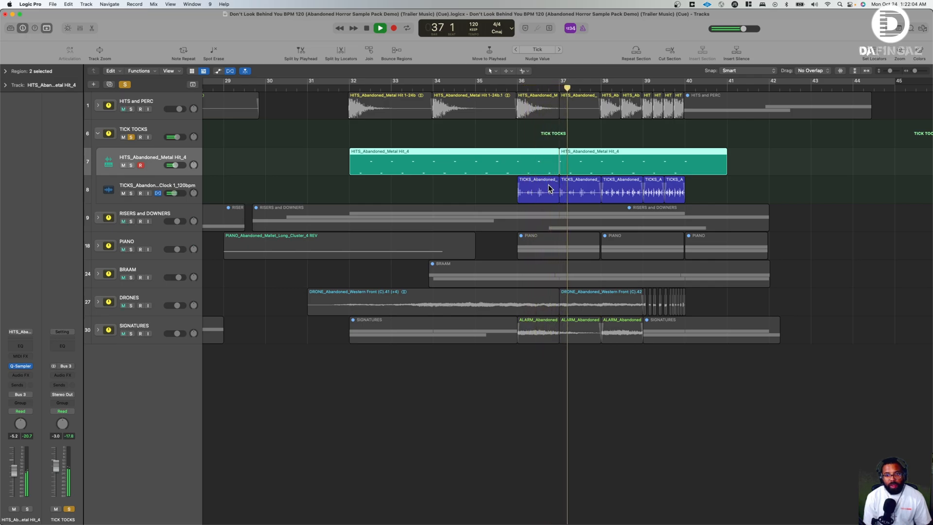
{"action": "left_click", "coordinate": [131, 109]}
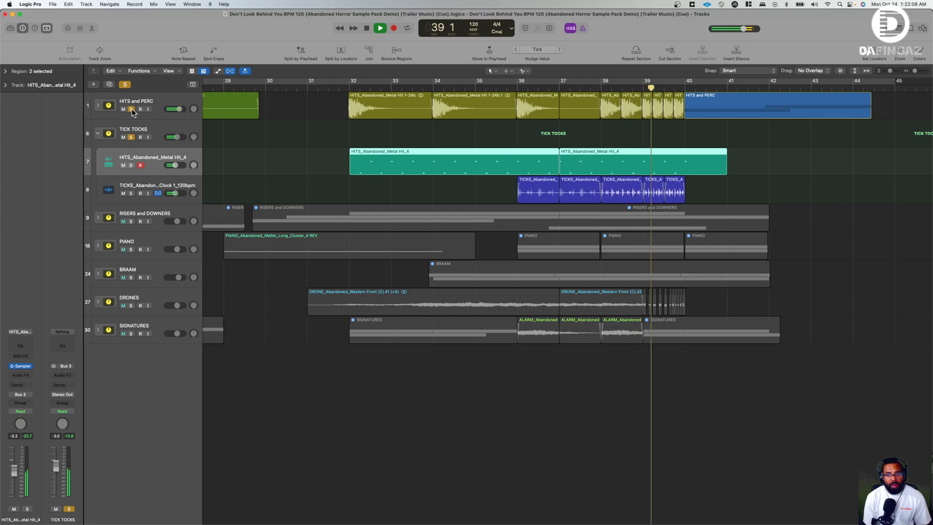
{"action": "key", "text": "space"}
- Switch the solo from HITS and PERC and TICK TOCKS to RISERS and DOWNERS, collapsing TICK TOCKS and expanding the newly soloed stack
{"action": "left_click", "coordinate": [131, 109]}
{"action": "left_click", "coordinate": [130, 137]}
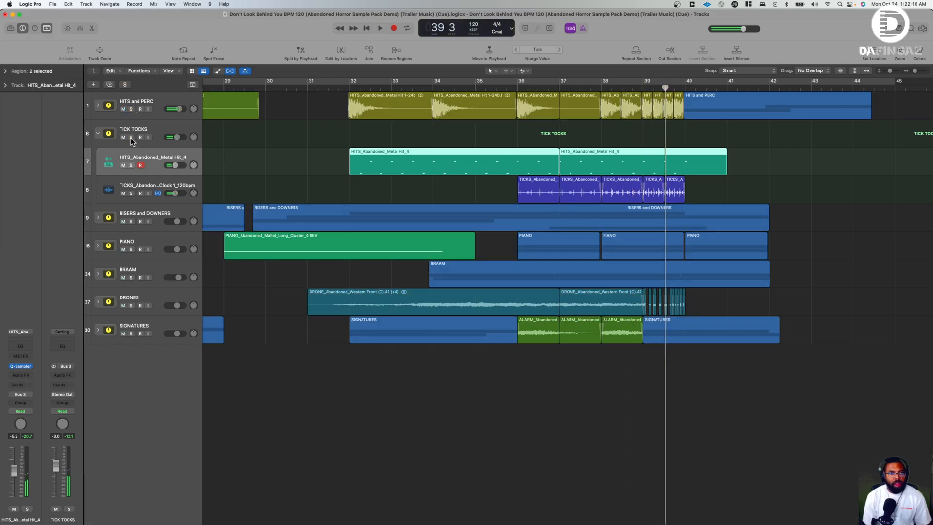
{"action": "left_click", "coordinate": [99, 134]}
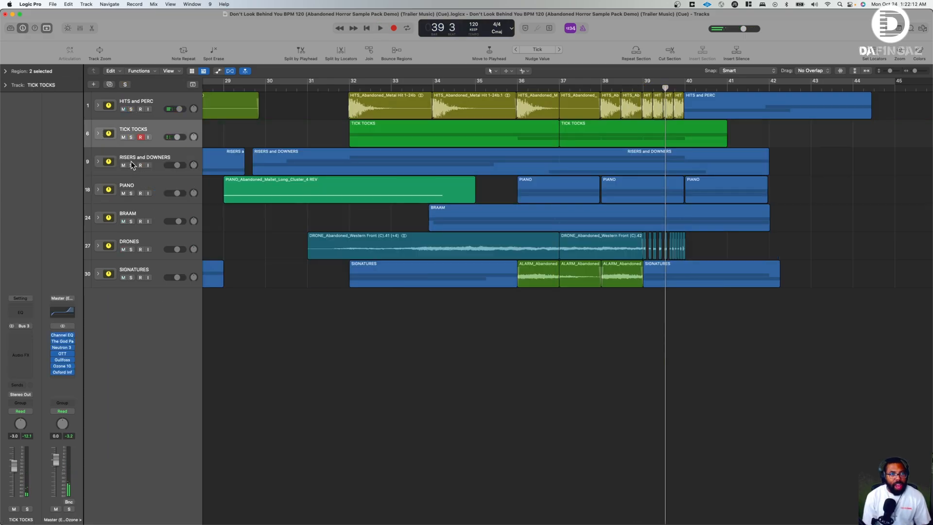
{"action": "left_click", "coordinate": [131, 165]}
{"action": "left_click", "coordinate": [99, 162]}
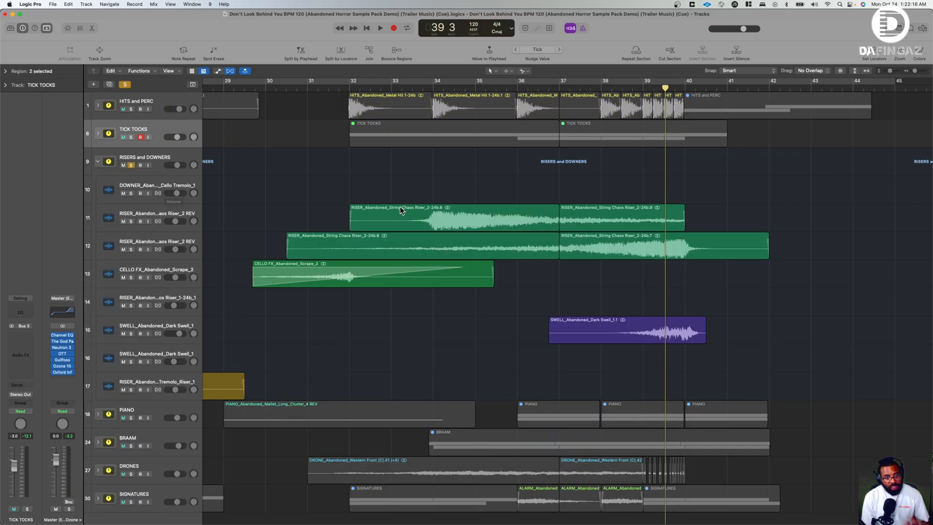
- Locate the RISER_Abandoned_String Chaos Riser_1-24b_1 region and play it from bar 11
{"action": "scroll", "coordinate": [402, 209], "scroll_direction": "left", "scroll_amount": 10}
{"action": "scroll", "coordinate": [401, 210], "scroll_direction": "left", "scroll_amount": 3}
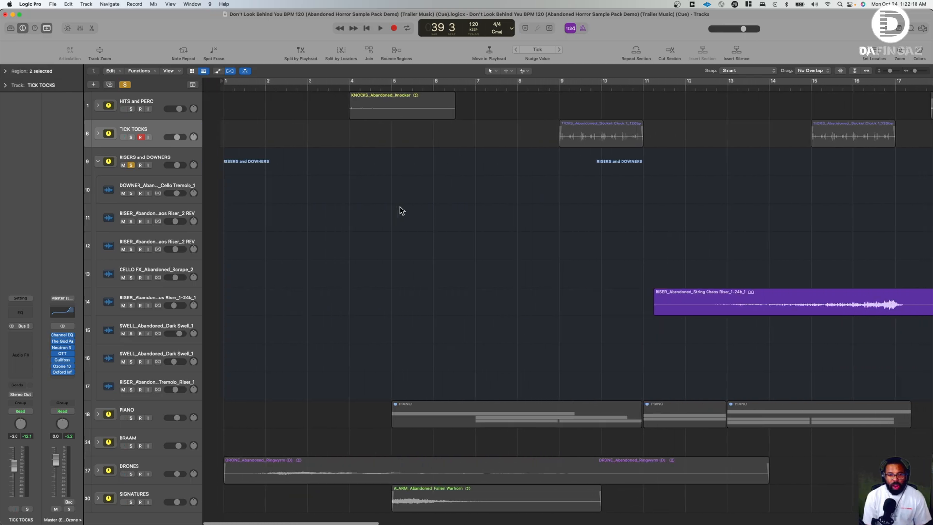
{"action": "scroll", "coordinate": [402, 211], "scroll_direction": "right", "scroll_amount": 1}
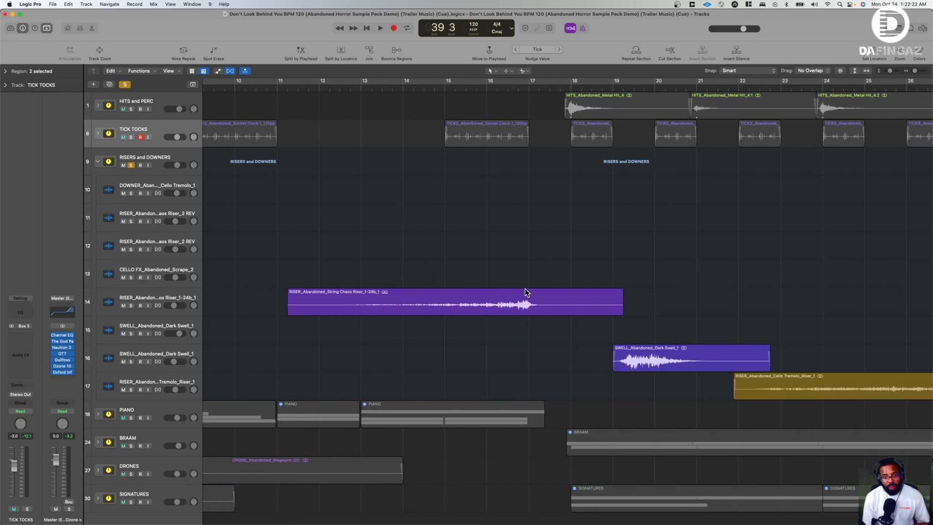
{"action": "left_click", "coordinate": [307, 87]}
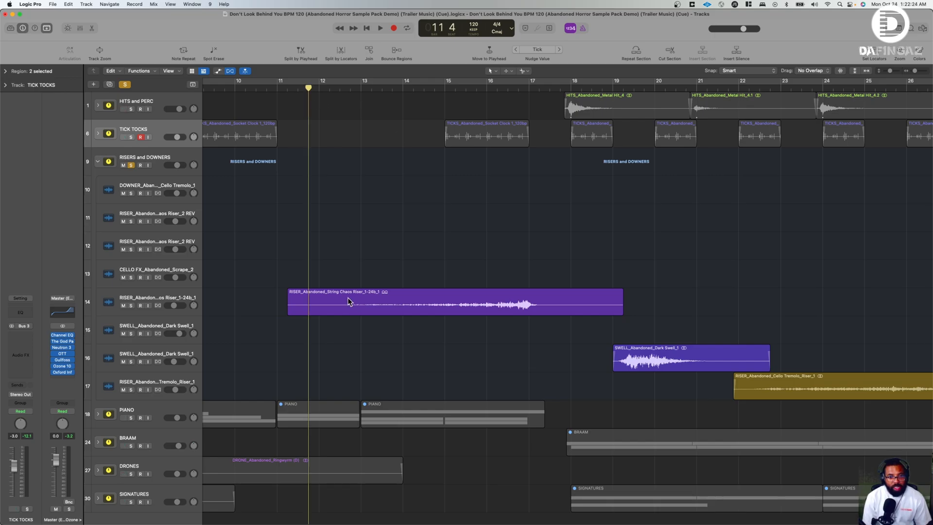
{"action": "key", "text": "space"}
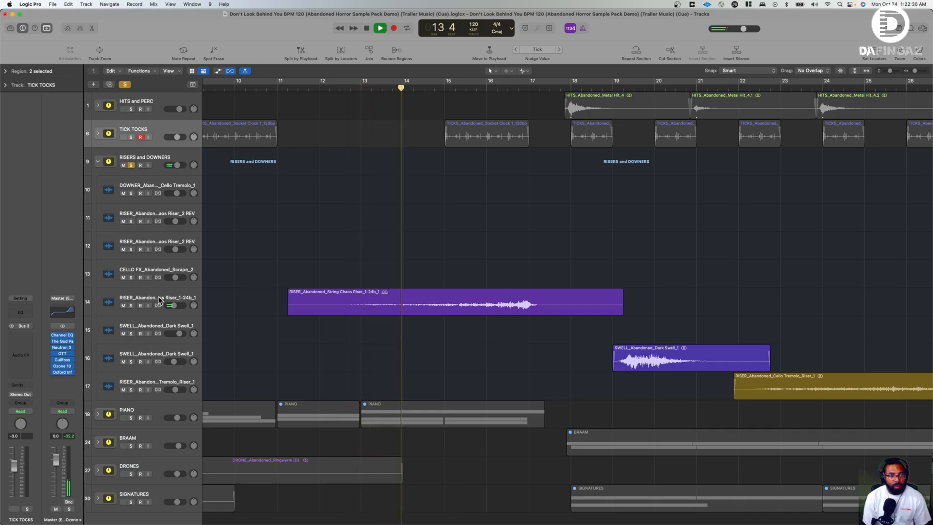
- Select the String Chaos Riser_1-24b_1 track, stop playback, and inspect its Bus 1 send to Aux 1 without changing it
{"action": "left_click", "coordinate": [159, 299]}
{"action": "key", "text": "space"}
{"action": "left_click", "coordinate": [18, 381]}
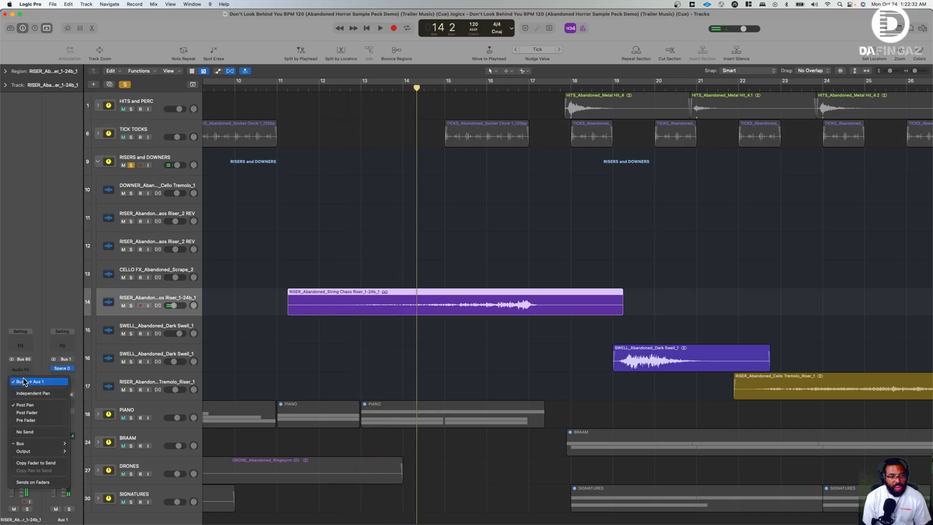
{"action": "left_click", "coordinate": [500, 212]}
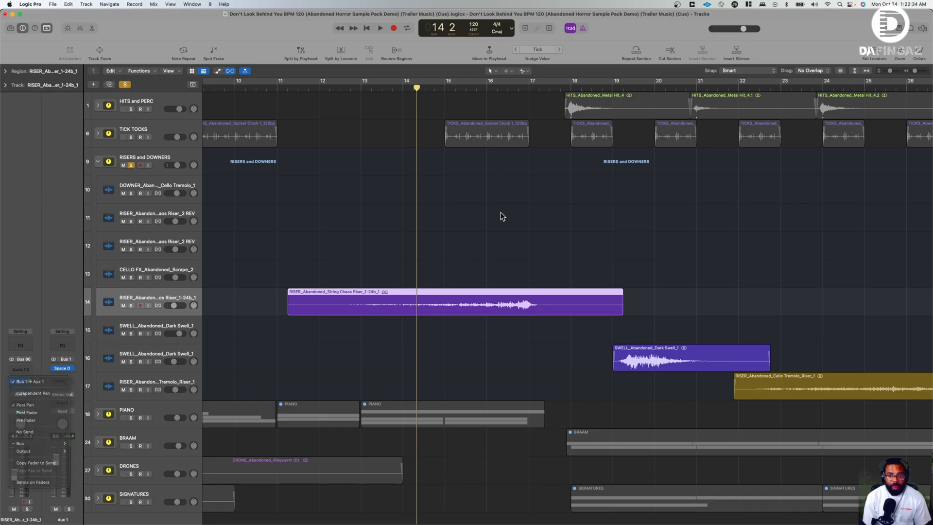
- Play the SWELL_Abandoned_Dark Swell_1 region from bar 19 and stop in bar 20
{"action": "left_click", "coordinate": [613, 87]}
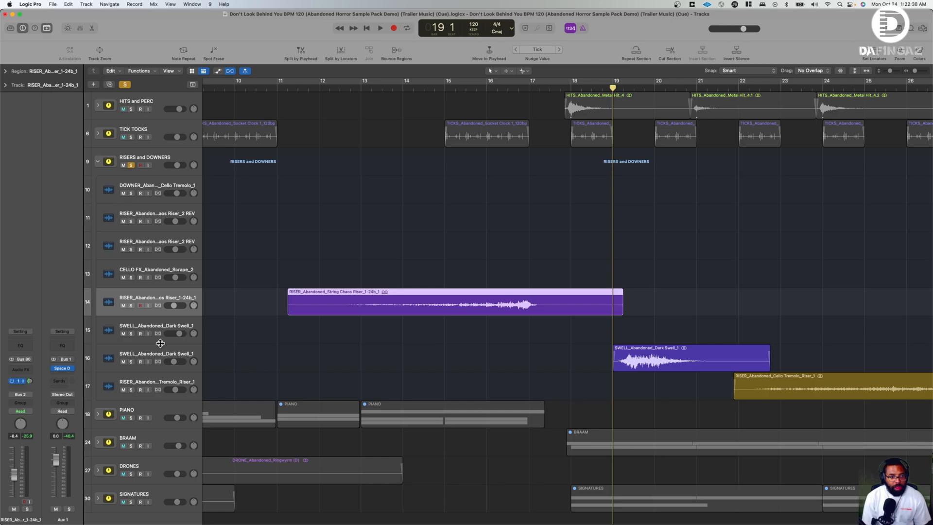
{"action": "key", "text": "space"}
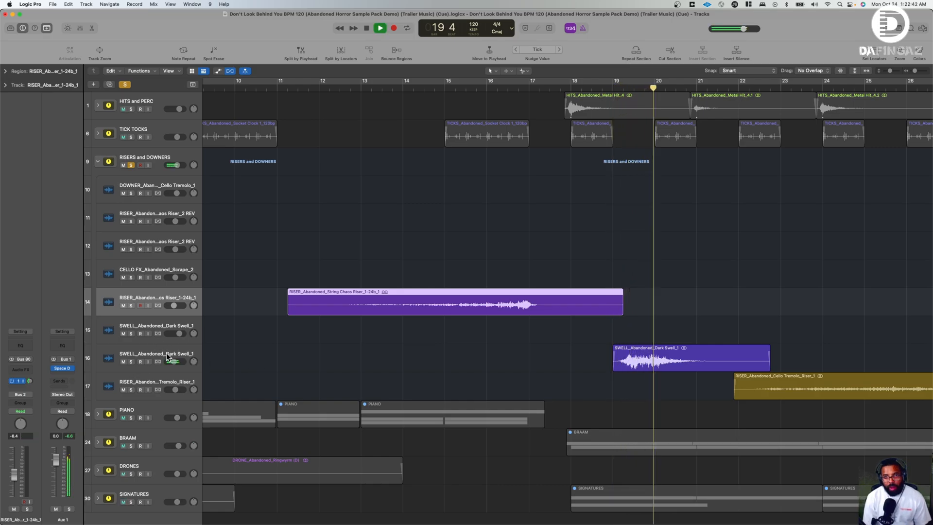
{"action": "scroll", "coordinate": [559, 335], "scroll_direction": "right", "scroll_amount": 10}
{"action": "key", "text": "space"}
- Play the RISER_Abandoned_Cello Tremolo_Riser_1 region from bar 22 and stop in bar 25
{"action": "scroll", "coordinate": [548, 325], "scroll_direction": "down", "scroll_amount": 1}
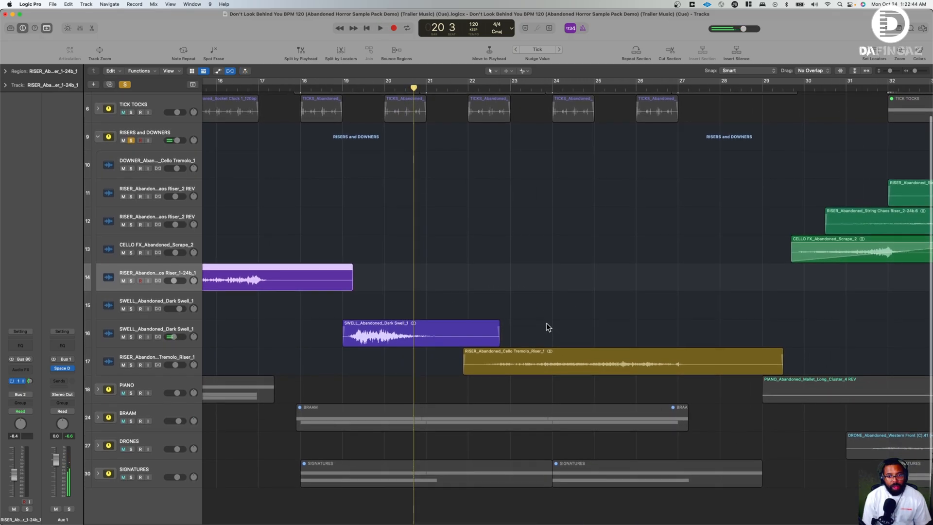
{"action": "scroll", "coordinate": [539, 328], "scroll_direction": "right", "scroll_amount": 3}
{"action": "left_click", "coordinate": [446, 88]}
{"action": "key", "text": "space"}
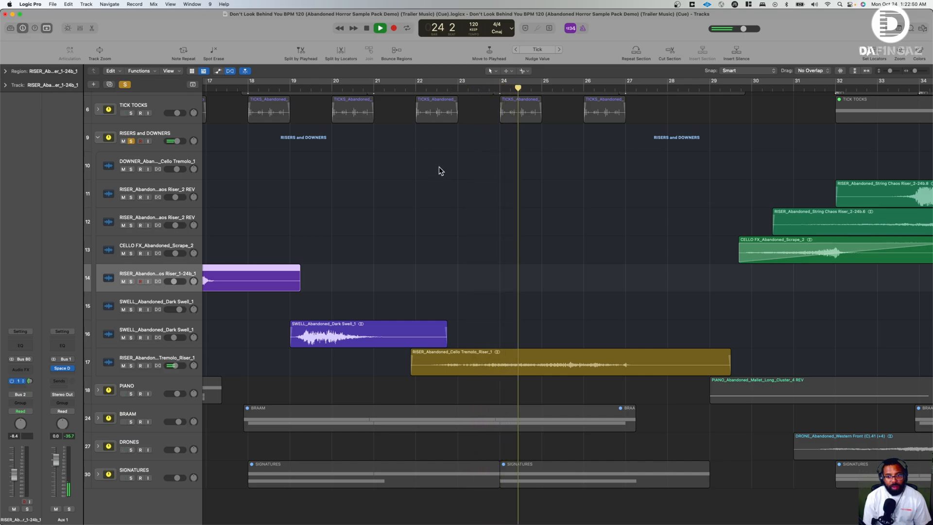
{"action": "key", "text": "space"}
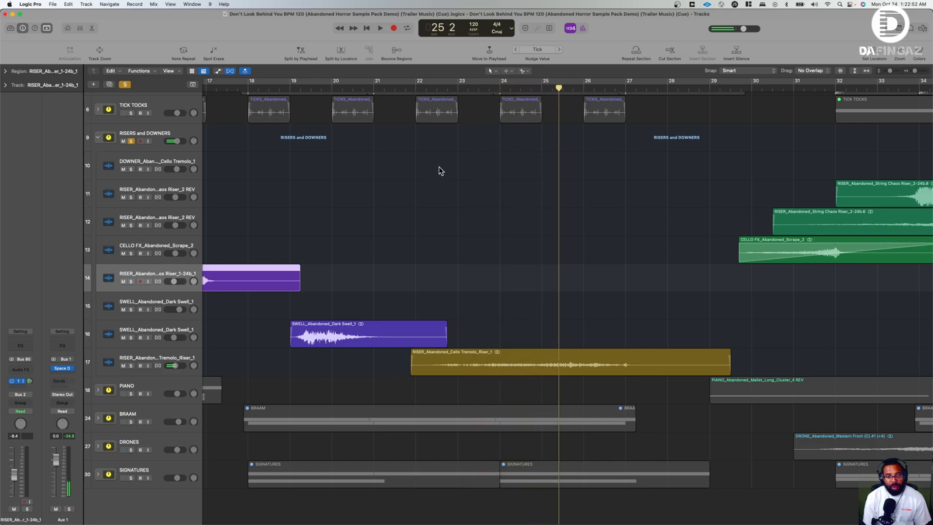
- Place the playhead in bar 29 and remove the REV suffix from the name of track 12, the String Chaos Riser_2 track
{"action": "scroll", "coordinate": [440, 170], "scroll_direction": "right", "scroll_amount": 10}
{"action": "left_click", "coordinate": [346, 88]}
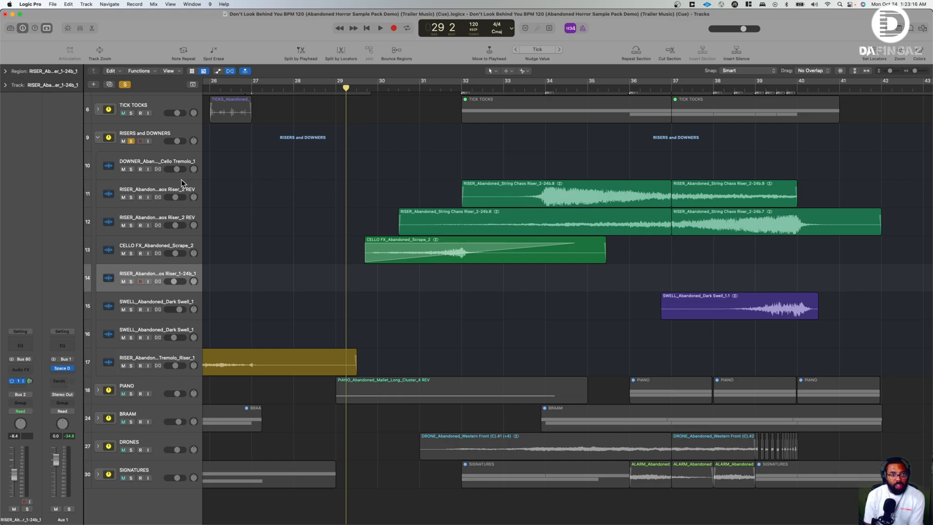
{"action": "left_click", "coordinate": [190, 193]}
{"action": "left_click", "coordinate": [186, 219]}
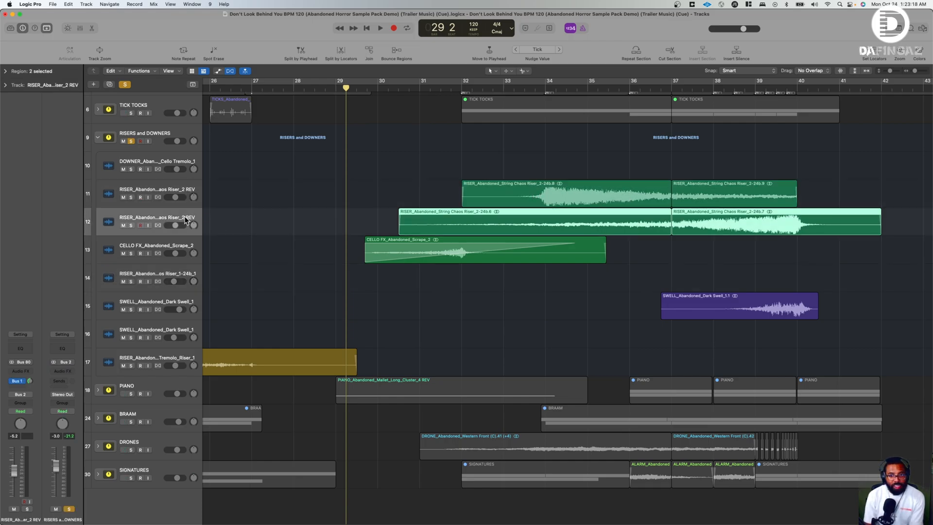
{"action": "double_click", "coordinate": [191, 217]}
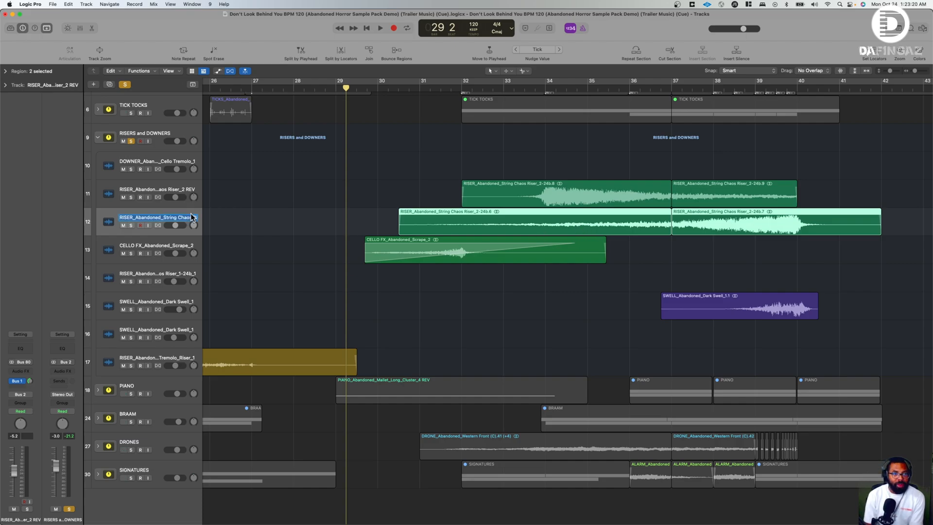
{"action": "key", "text": "Right"}
{"action": "key", "text": "BackSpace"}
{"action": "key", "text": "BackSpace"}
{"action": "key", "text": "BackSpace"}
{"action": "key", "text": "BackSpace"}
{"action": "key", "text": "Return"}
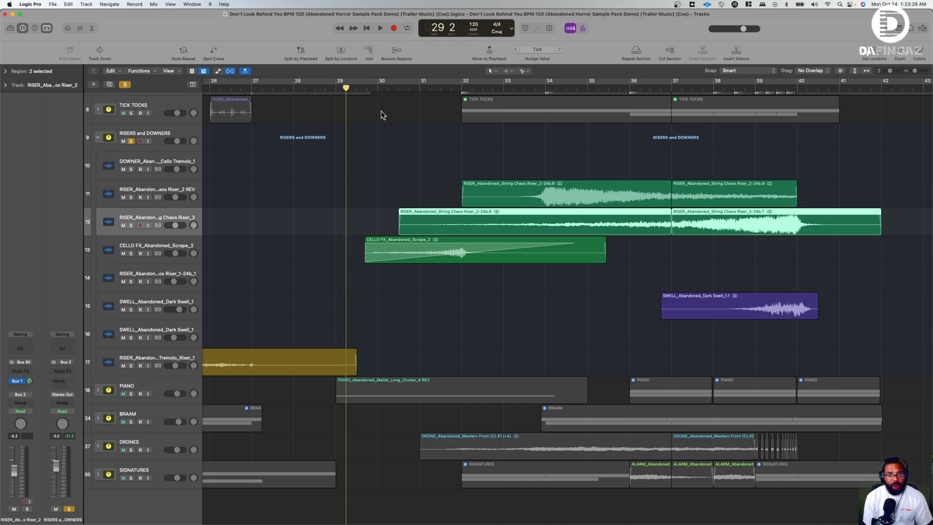
- Play the risers and downers from bar 29 and stop in bar 40
{"action": "key", "text": "space"}
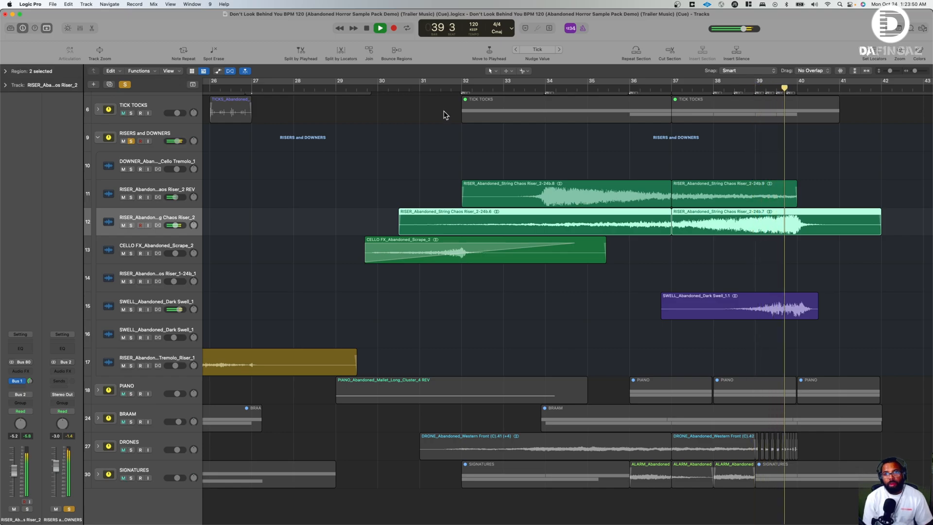
{"action": "scroll", "coordinate": [614, 190], "scroll_direction": "up", "scroll_amount": 2}
{"action": "key", "text": "space"}
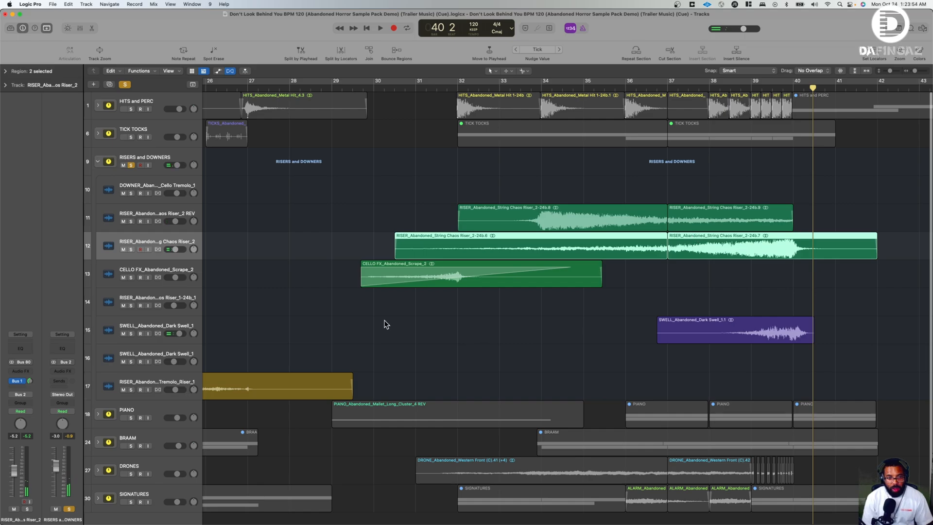
- Audition track 15, SWELL_Abandoned_Dark Swell_1, in solo from bar 39, clear its solo, and stop playback
{"action": "left_click", "coordinate": [131, 333]}
{"action": "left_click", "coordinate": [750, 88]}
{"action": "key", "text": "space"}
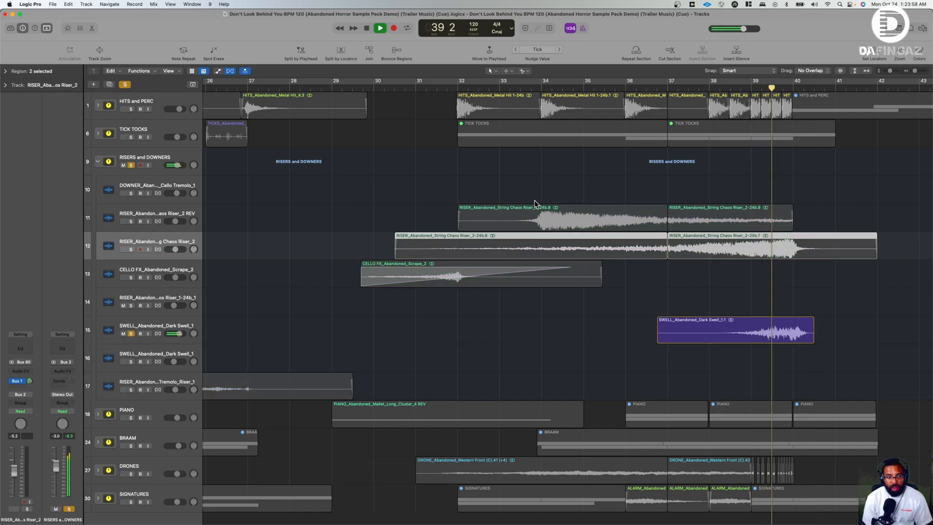
{"action": "left_click", "coordinate": [131, 333]}
{"action": "key", "text": "space"}
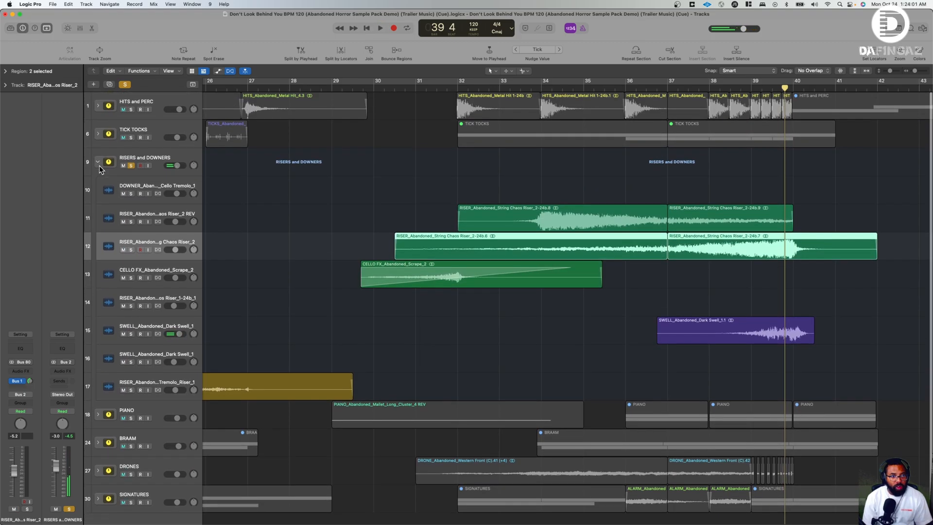
- Collapse and unsolo the RISERS and DOWNERS stack, and solo and expand the PIANO stack
{"action": "left_click", "coordinate": [98, 161]}
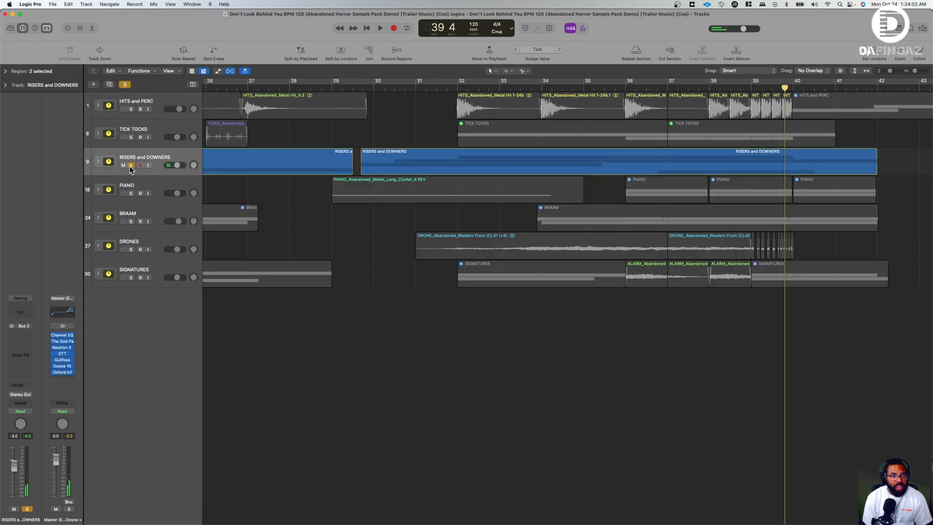
{"action": "left_click", "coordinate": [131, 165]}
{"action": "left_click", "coordinate": [131, 192]}
{"action": "left_click", "coordinate": [98, 189]}
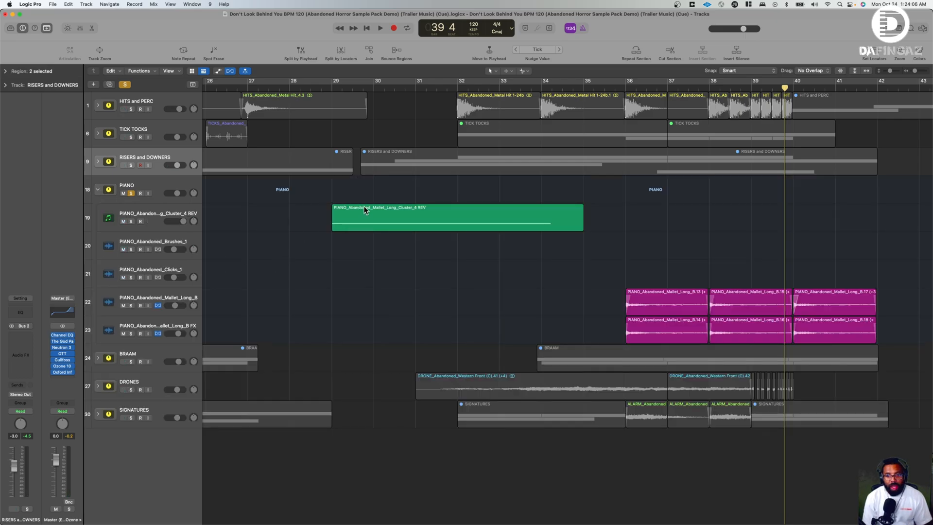
- Select the PIANO_Abandoned_Brushes_1 track, play its first region from bar 5, and stop in bar 6
{"action": "scroll", "coordinate": [327, 231], "scroll_direction": "left", "scroll_amount": 20}
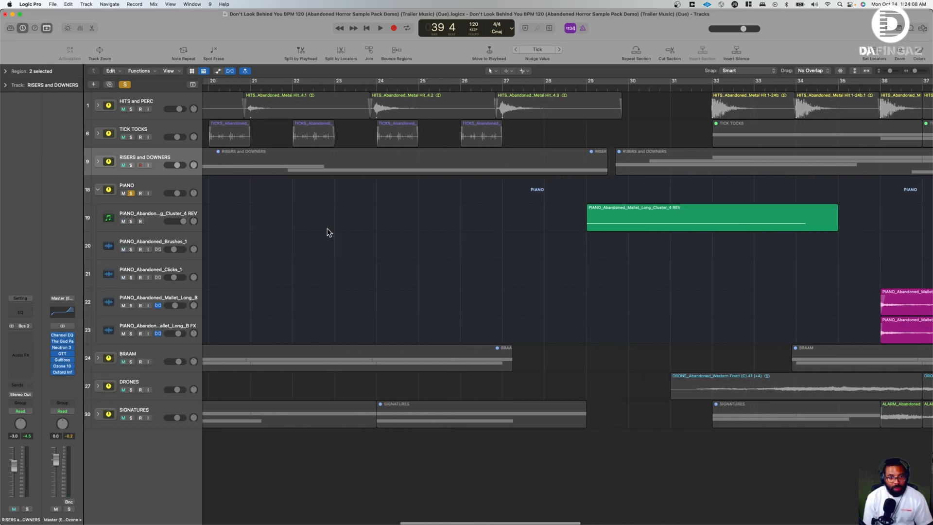
{"action": "left_click", "coordinate": [159, 242]}
{"action": "left_click", "coordinate": [369, 87]}
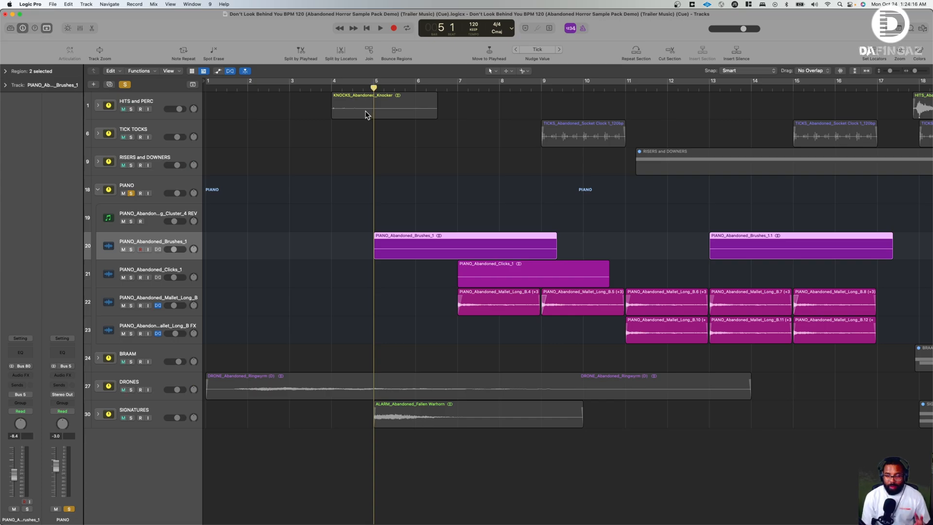
{"action": "key", "text": "space"}
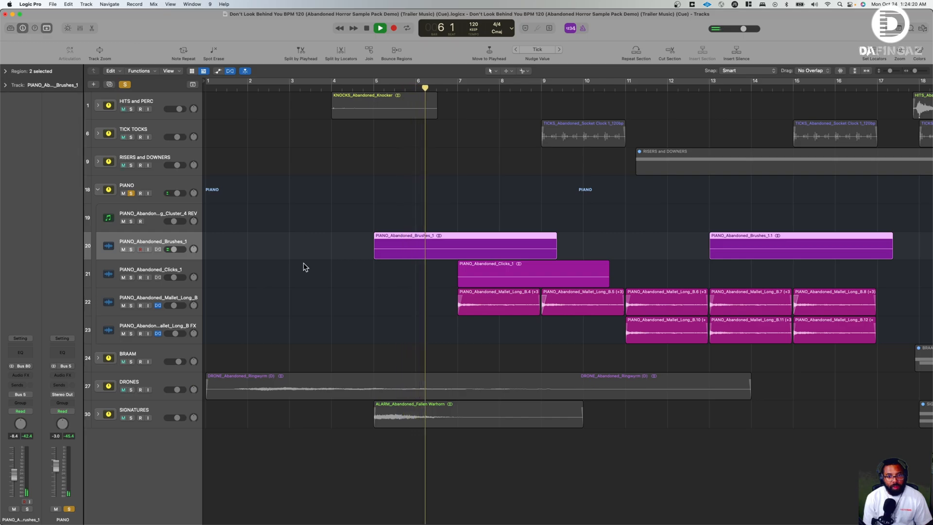
{"action": "key", "text": "space"}
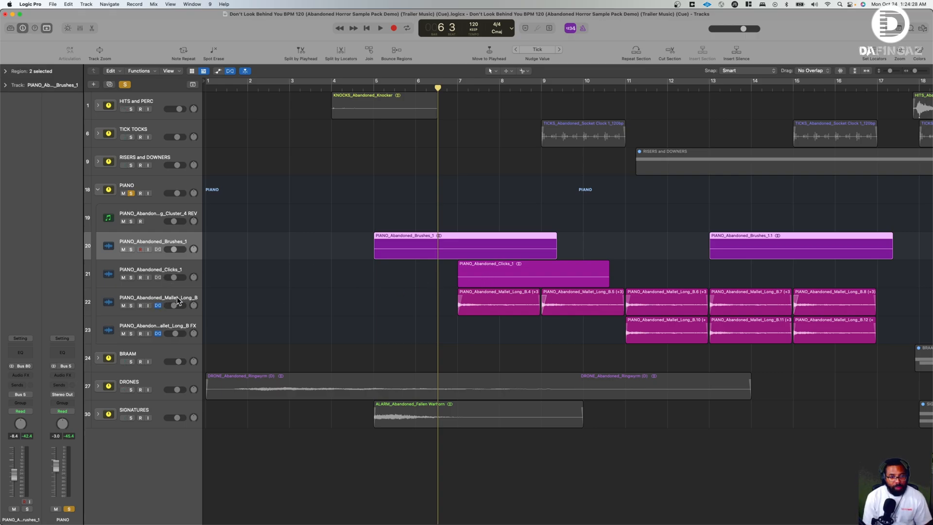
- Continue playing the PIANO stack from bar 6 through the clicks and mallet regions and stop in bar 11
{"action": "scroll", "coordinate": [442, 297], "scroll_direction": "right", "scroll_amount": 1}
{"action": "key", "text": "space"}
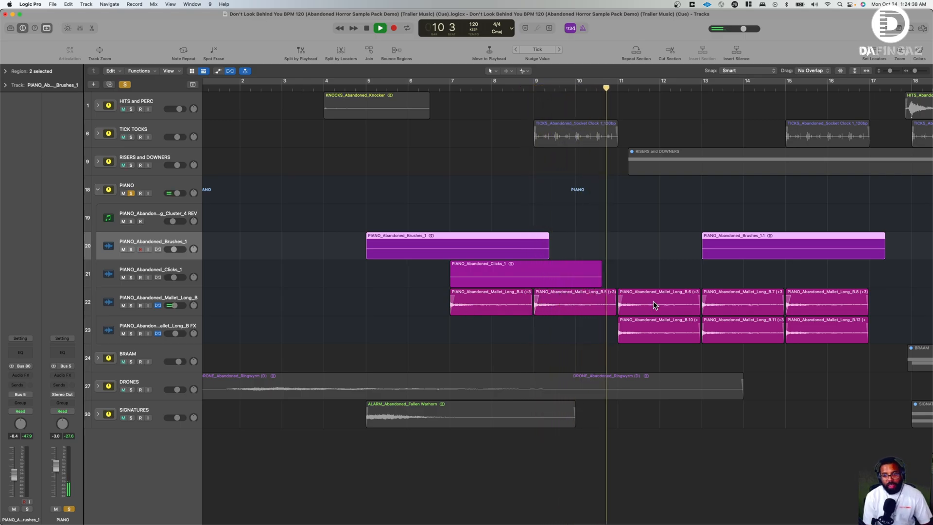
{"action": "key", "text": "space"}
- Inspect the Ringshifter and Cymatics Pluto plug-ins and the Bus 1 send on the PIANO_Abandoned_Mallet_Long_B FX track without changing them
{"action": "left_click", "coordinate": [164, 323]}
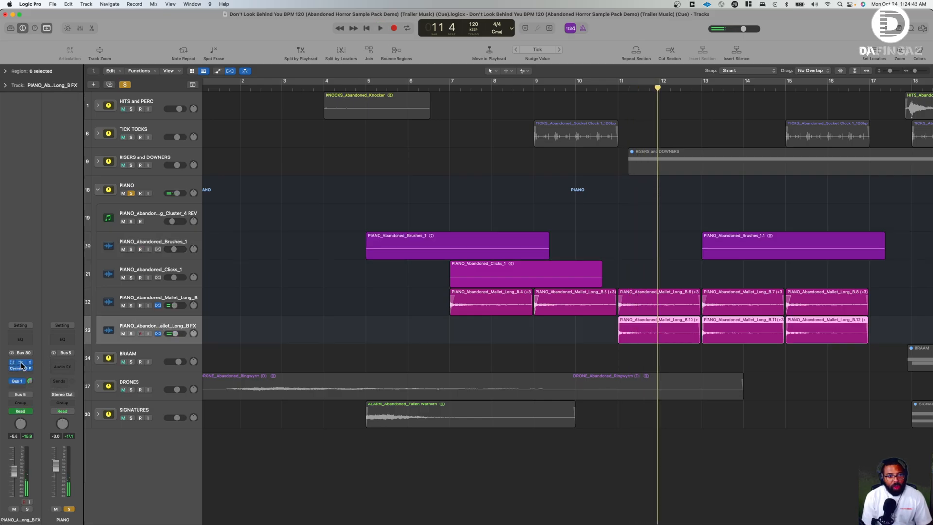
{"action": "left_click", "coordinate": [22, 362]}
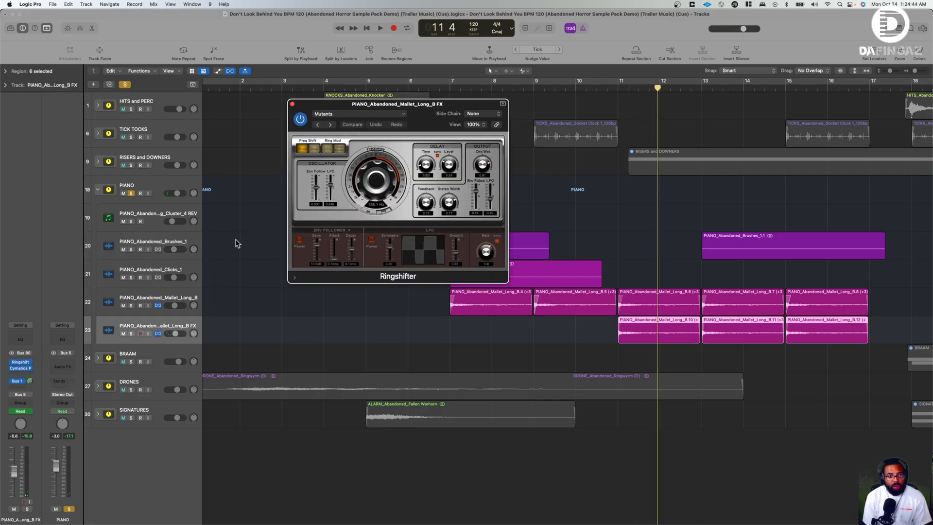
{"action": "left_click", "coordinate": [22, 368]}
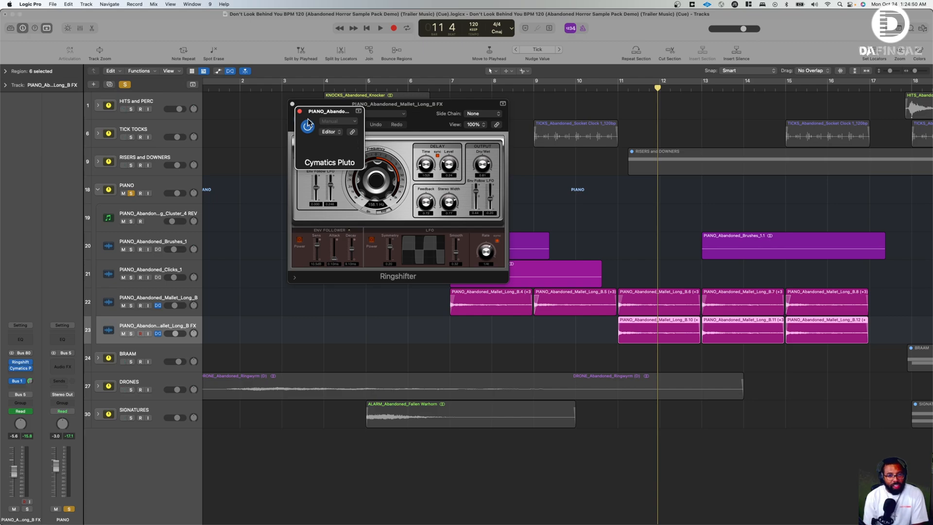
{"action": "mouse_move", "coordinate": [388, 233]}
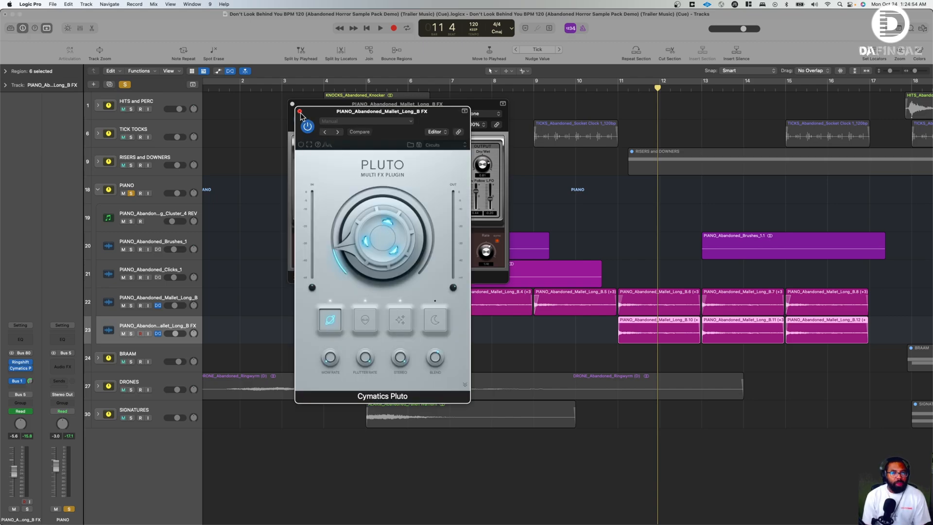
{"action": "left_click", "coordinate": [300, 112]}
{"action": "left_click", "coordinate": [292, 104]}
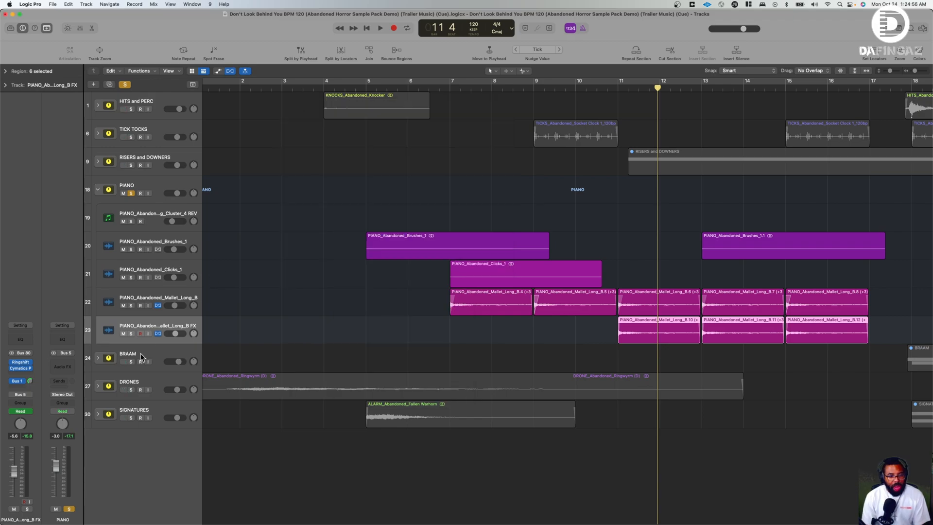
{"action": "left_click", "coordinate": [20, 381]}
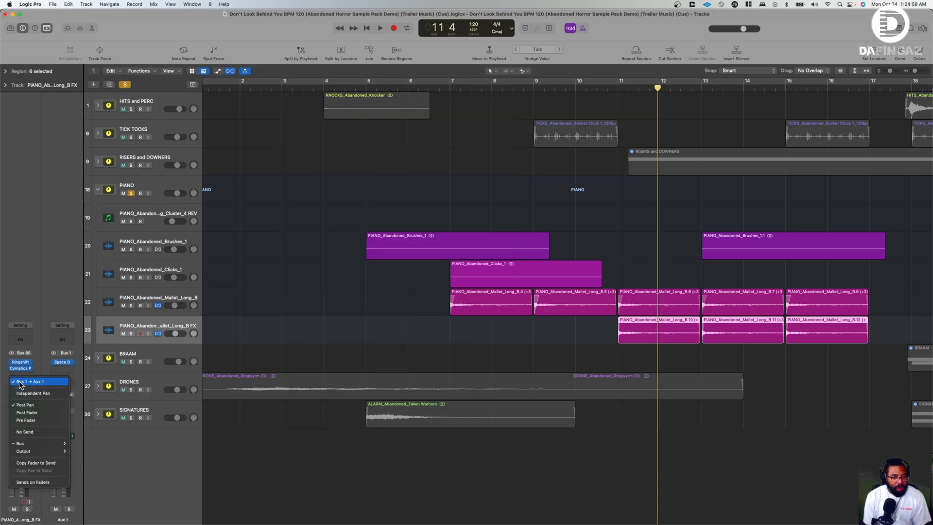
{"action": "left_click", "coordinate": [62, 305]}
- Select the PIANO_Abandoned_Mallet_Long_B track and reveal its region parameters to check the transposition
{"action": "left_click", "coordinate": [176, 298]}
{"action": "scroll", "coordinate": [502, 253], "scroll_direction": "right", "scroll_amount": 5}
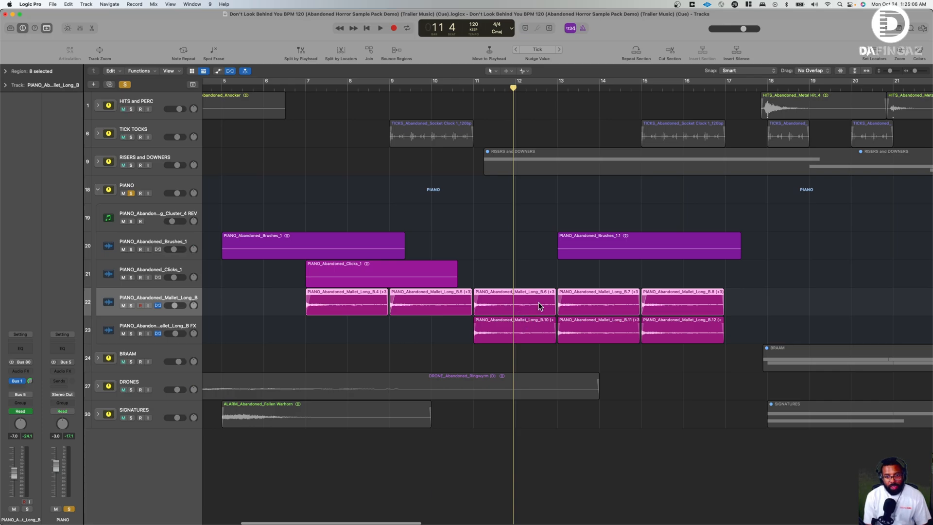
{"action": "left_click", "coordinate": [6, 72]}
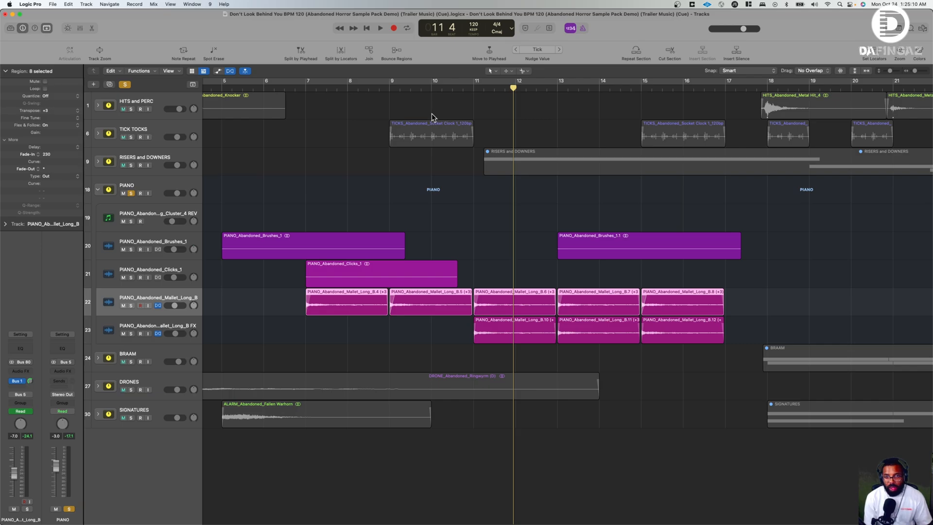
- Play the piano mallet regions from bar 11 and stop in bar 16
{"action": "key", "text": "space"}
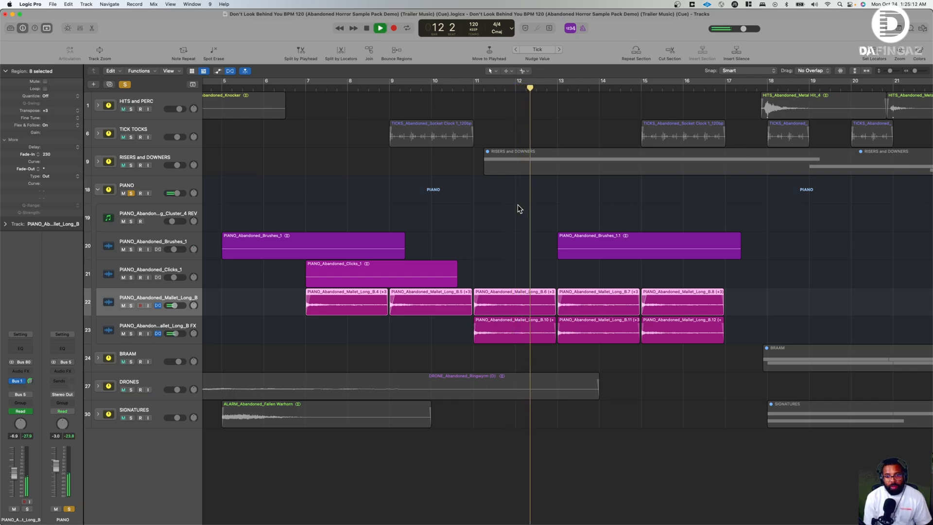
{"action": "scroll", "coordinate": [575, 236], "scroll_direction": "right", "scroll_amount": 5}
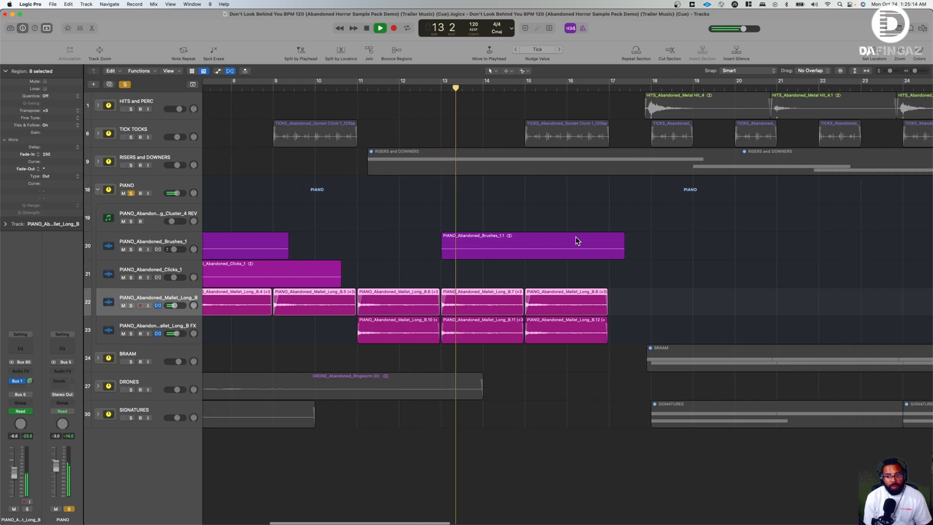
{"action": "scroll", "coordinate": [575, 236], "scroll_direction": "right", "scroll_amount": 10}
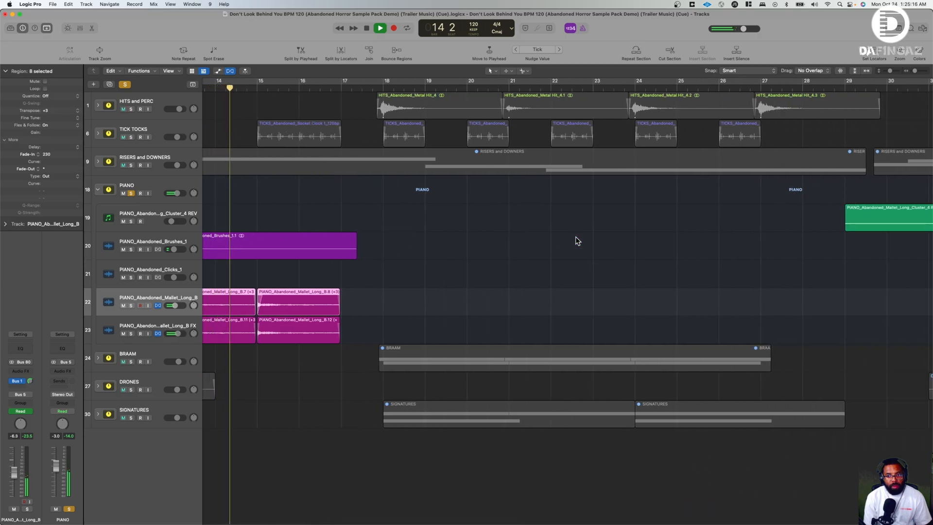
{"action": "scroll", "coordinate": [577, 240], "scroll_direction": "right", "scroll_amount": 20}
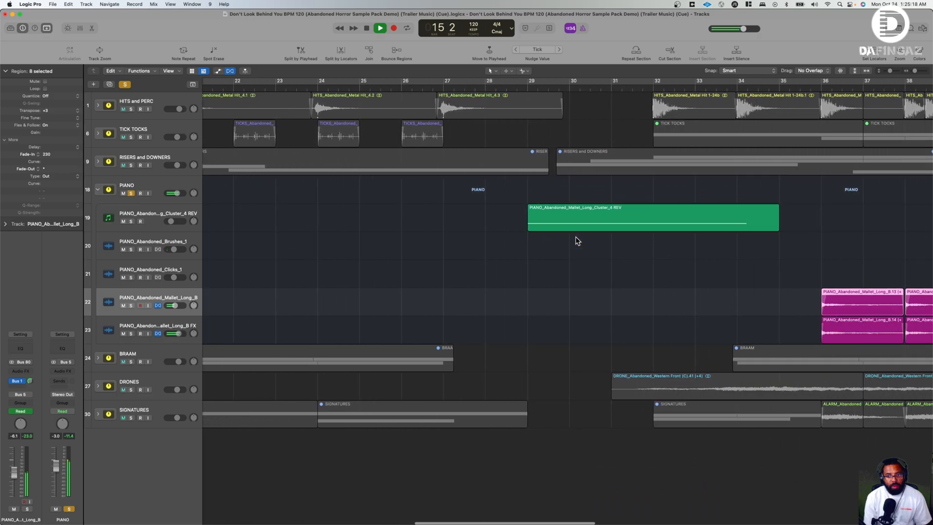
{"action": "key", "text": "space"}
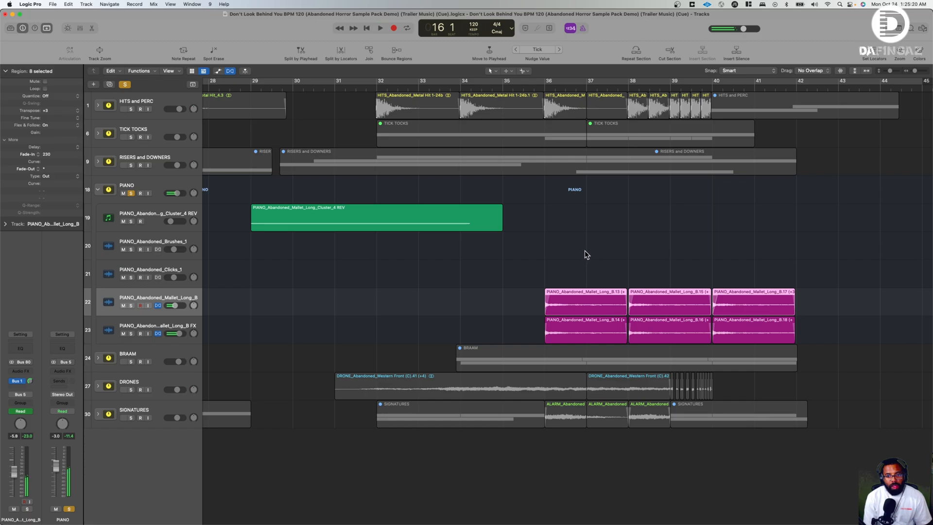
- Open Kontakt 7 on the PIANO_Abandoned_Mallet_Long_Cluster_4 REV track and view Drop Designer's effect list, keeping DIRT SWIRL
{"action": "scroll", "coordinate": [403, 272], "scroll_direction": "left", "scroll_amount": 8}
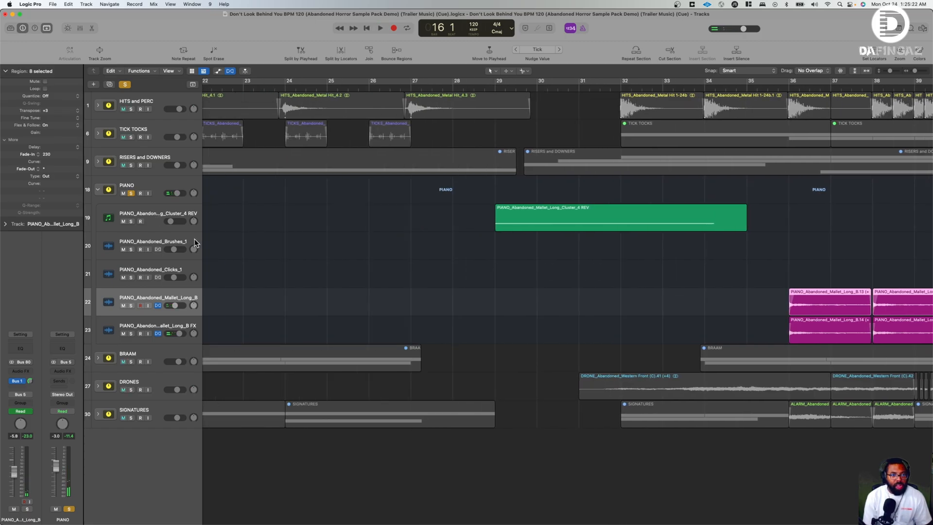
{"action": "scroll", "coordinate": [340, 219], "scroll_direction": "right", "scroll_amount": 3}
{"action": "left_click", "coordinate": [162, 209]}
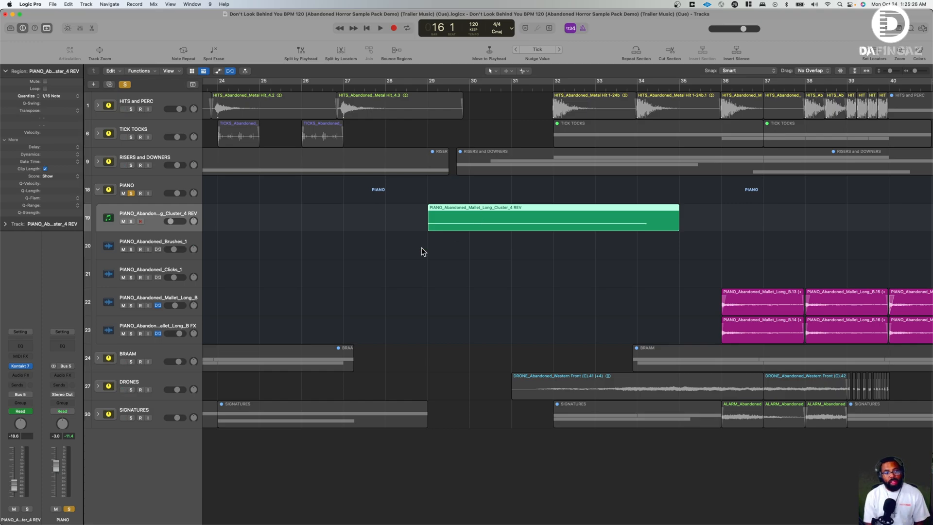
{"action": "left_click", "coordinate": [22, 367]}
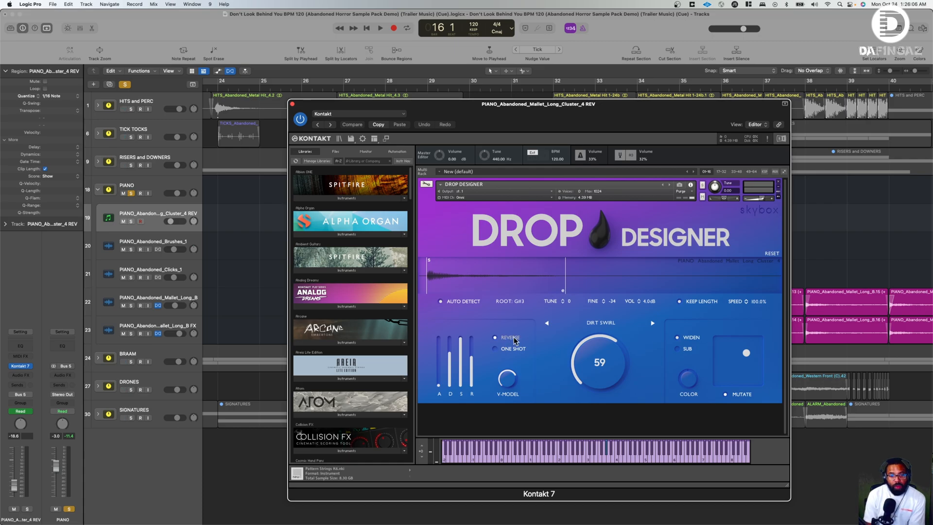
{"action": "left_click", "coordinate": [610, 328]}
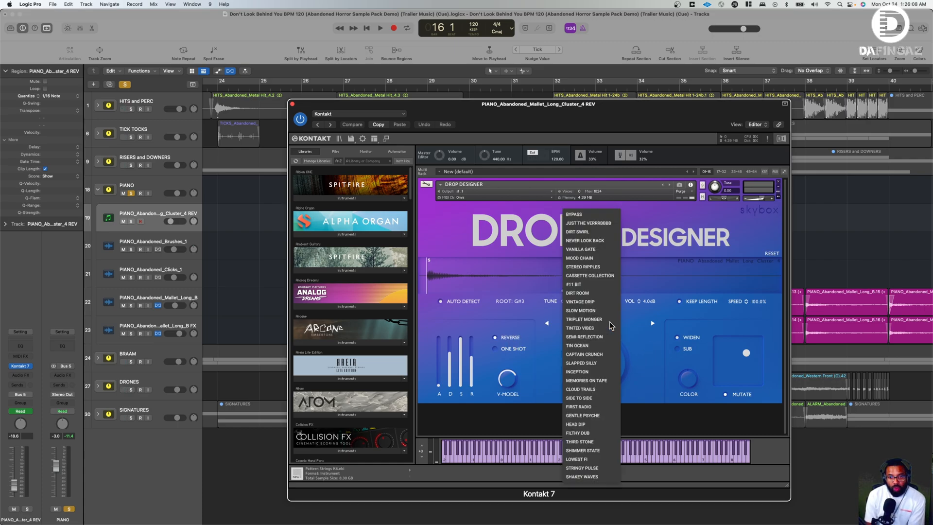
{"action": "left_click", "coordinate": [642, 355]}
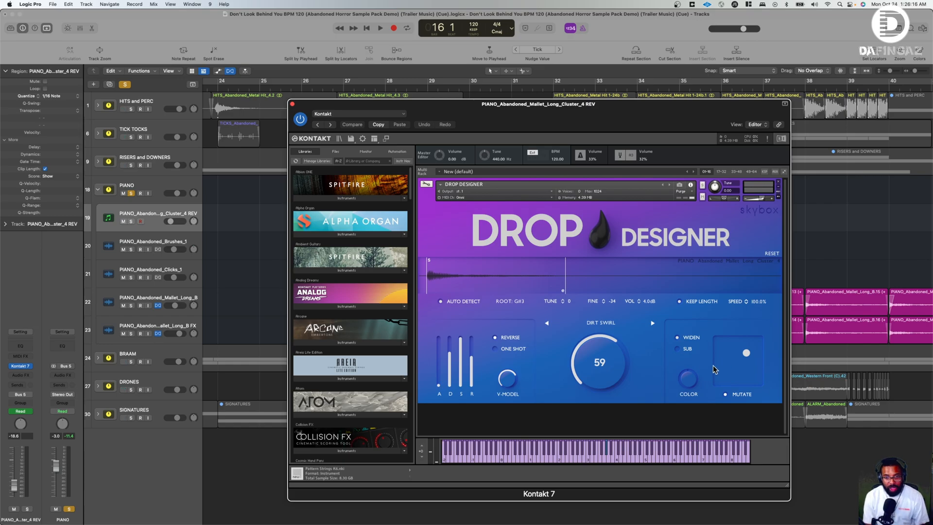
- Solo the PIANO_Abandoned_Mallet_Long_Cluster_4 REV track, move the Kontakt 7 window clear of its region, and play from bar 29 to bar 32
{"action": "left_click", "coordinate": [130, 223]}
{"action": "left_click_drag", "start_coordinate": [476, 111], "coordinate": [428, 307]}
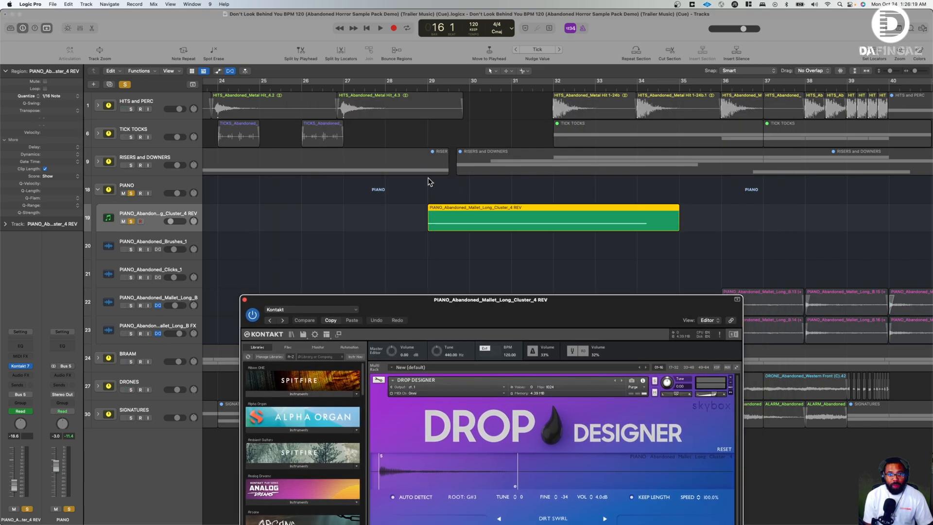
{"action": "left_click", "coordinate": [425, 87]}
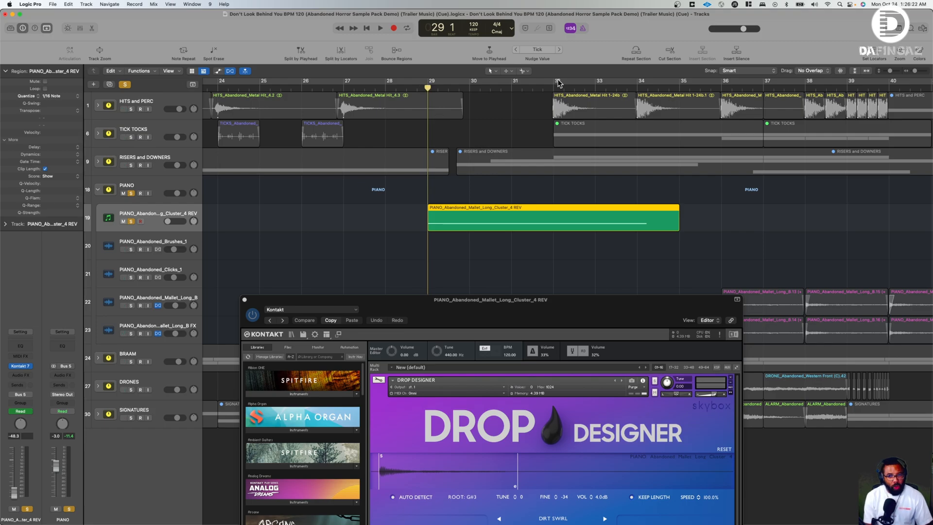
{"action": "key", "text": "space"}
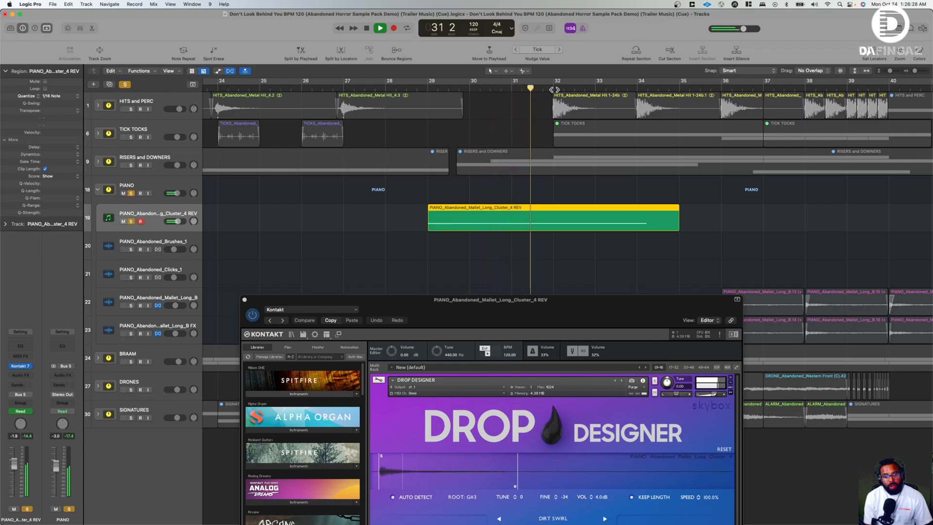
{"action": "key", "text": "space"}
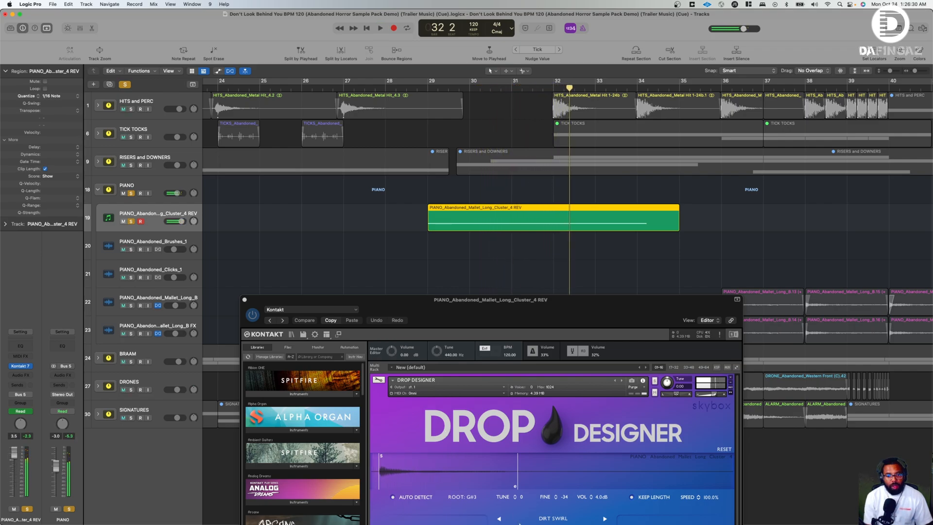
- Reposition the Kontakt 7 window so Drop Designer's waveform, effect, and reverse controls are fully in view
{"action": "left_click_drag", "start_coordinate": [471, 300], "coordinate": [471, 153]}
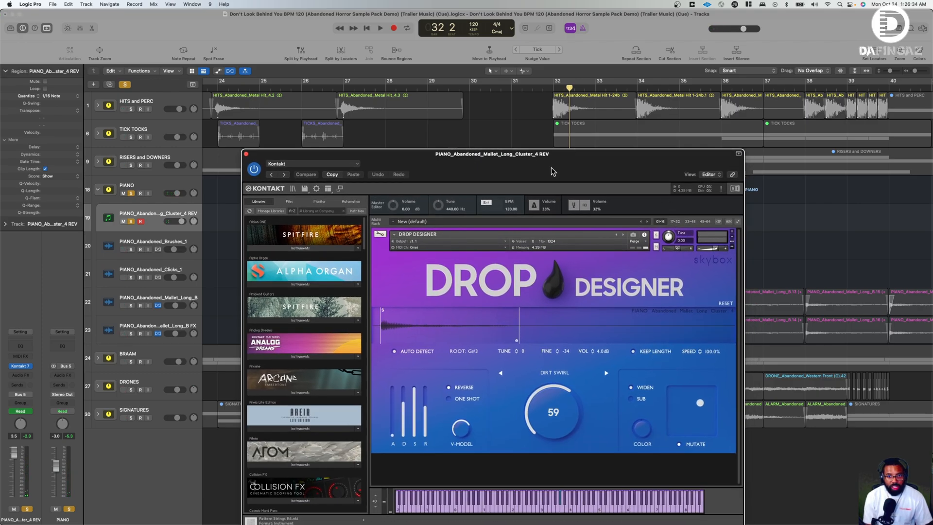
{"action": "left_click_drag", "start_coordinate": [552, 167], "coordinate": [556, 207]}
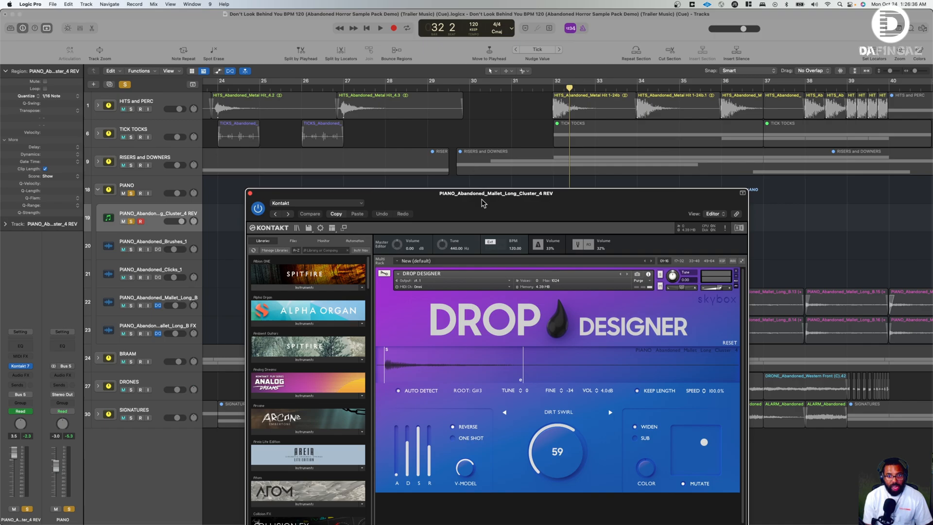
- Move the Kontakt 7 window clear of the piano region and solo the RISERS and DOWNERS stack alongside the piano
{"action": "left_click_drag", "start_coordinate": [485, 204], "coordinate": [481, 267]}
{"action": "left_click", "coordinate": [431, 87]}
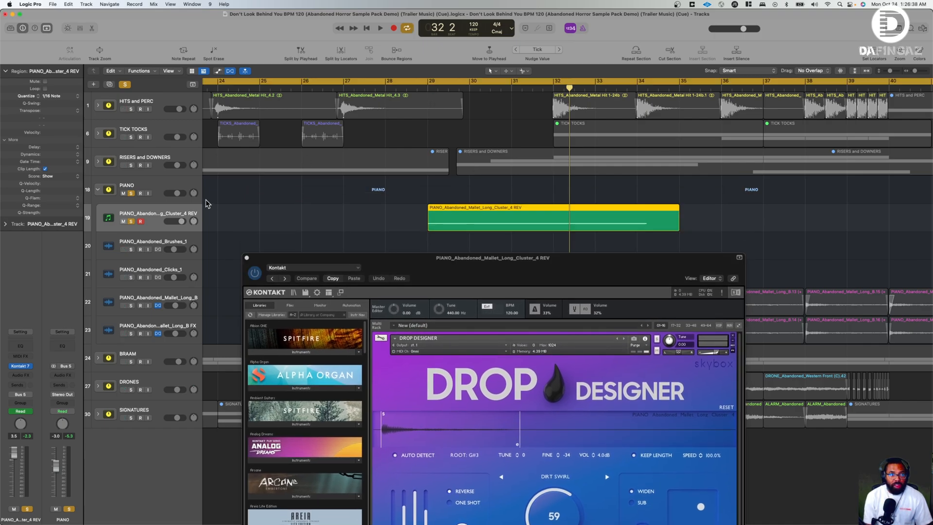
{"action": "left_click", "coordinate": [130, 165]}
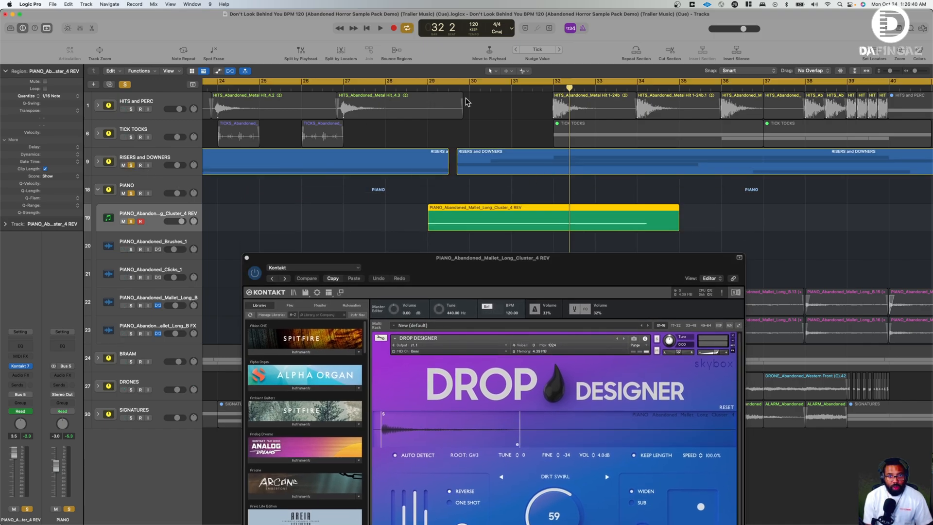
{"action": "left_click", "coordinate": [430, 86]}
{"action": "key", "text": "space"}
{"action": "key", "text": "space"}
{"action": "scroll", "coordinate": [594, 96], "scroll_direction": "right", "scroll_amount": 15}
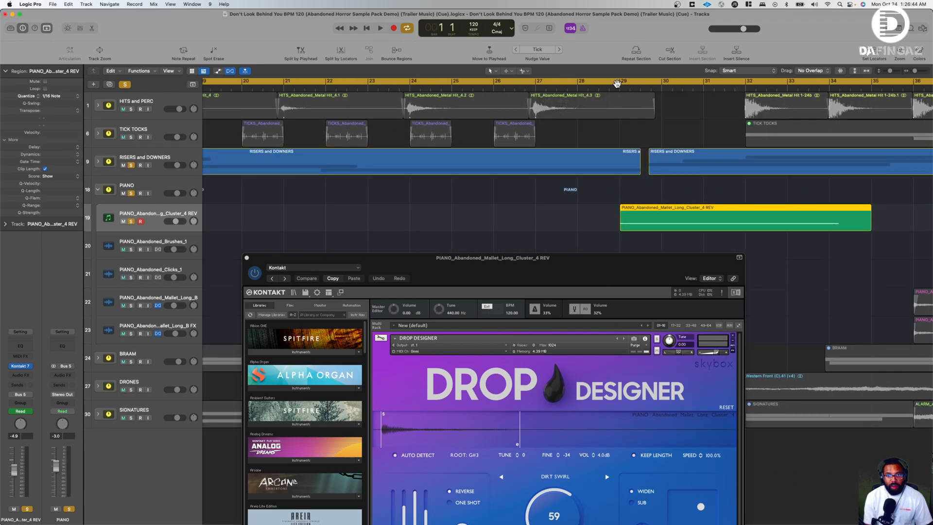
- Play the soloed piano reverse and risers from bar 29 to bar 32 with Drop Designer in view
{"action": "left_click", "coordinate": [622, 87]}
{"action": "left_click", "coordinate": [623, 87]}
{"action": "key", "text": "space"}
{"action": "left_click_drag", "start_coordinate": [642, 263], "coordinate": [652, 108]}
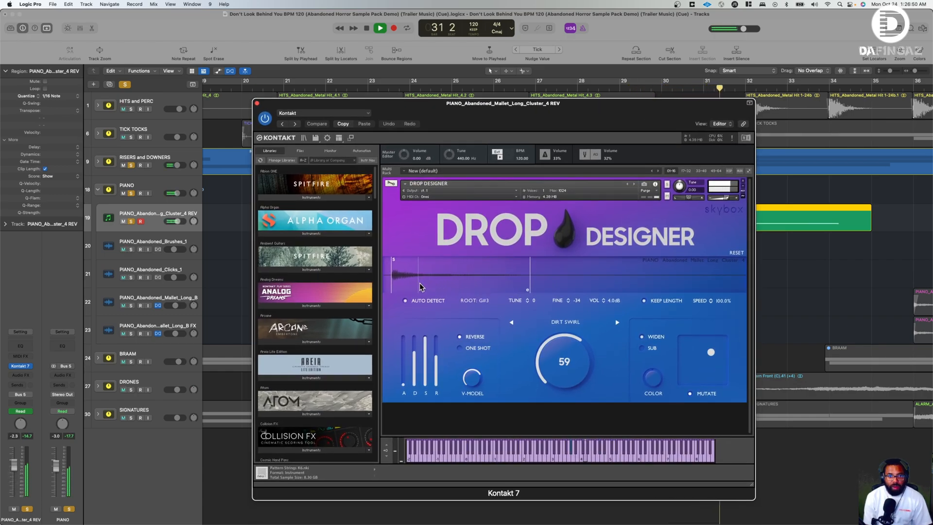
{"action": "key", "text": "space"}
{"action": "left_click_drag", "start_coordinate": [487, 115], "coordinate": [503, 289]}
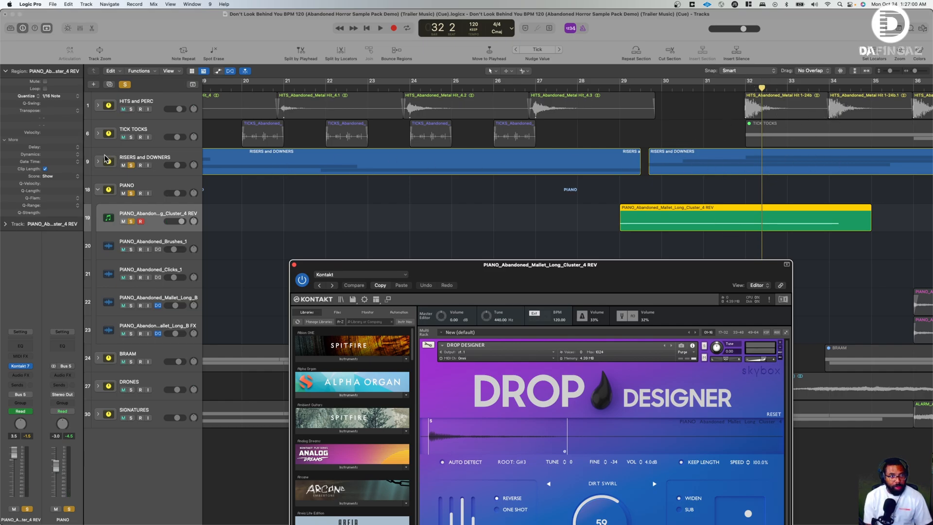
- Collapse the PIANO stack and clear the solos on the RISERS and DOWNERS and PIANO stacks
{"action": "left_click", "coordinate": [97, 189]}
{"action": "left_click", "coordinate": [131, 165]}
{"action": "left_click", "coordinate": [131, 193]}
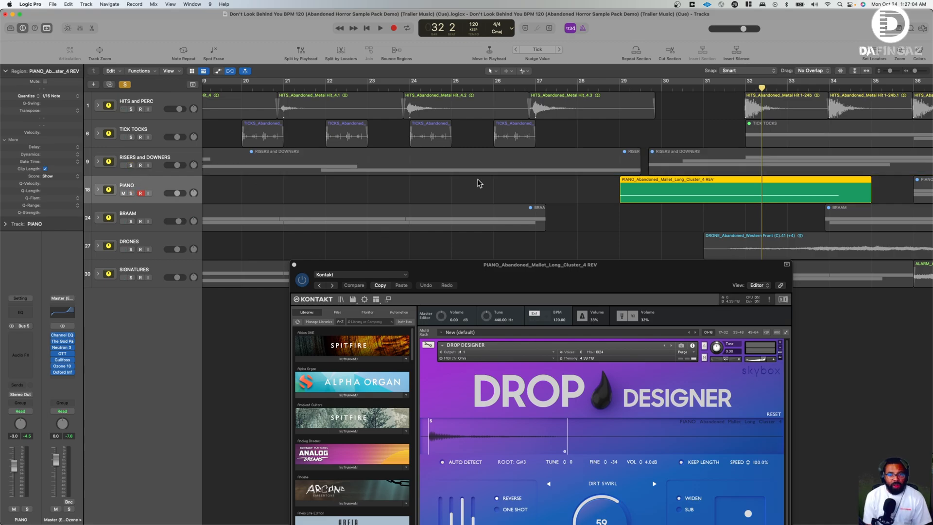
{"action": "left_click_drag", "start_coordinate": [540, 280], "coordinate": [498, 196]}
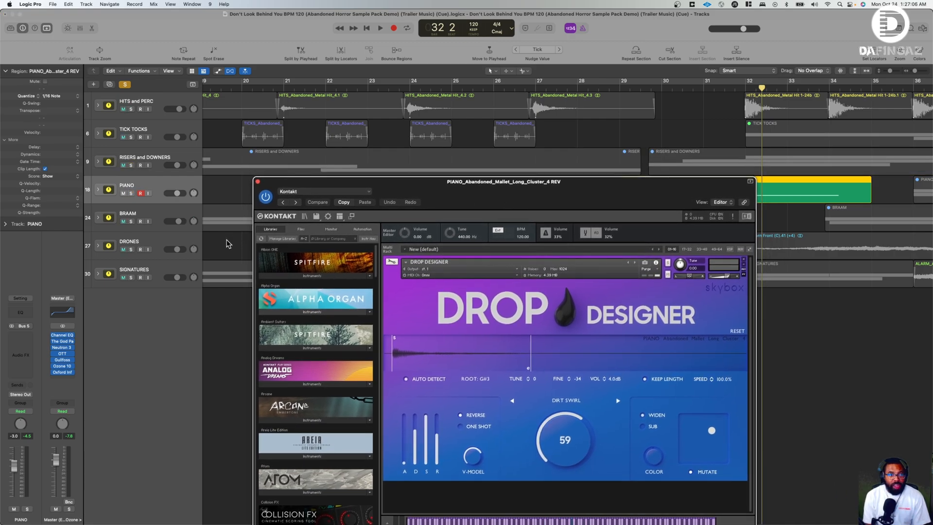
- Solo the BRAAM stack, close the Kontakt 7 window, and expand the stack to show its two tracks
{"action": "left_click", "coordinate": [130, 221]}
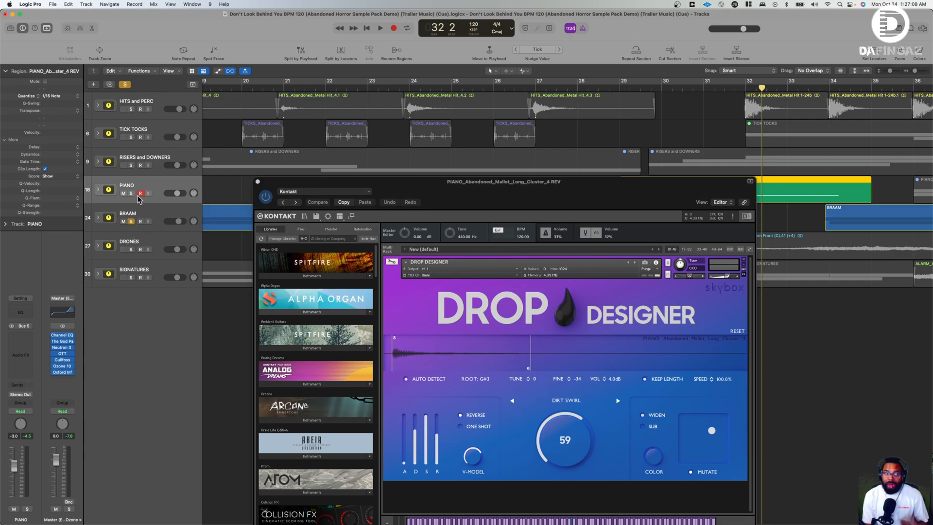
{"action": "left_click", "coordinate": [257, 181]}
{"action": "left_click", "coordinate": [97, 217]}
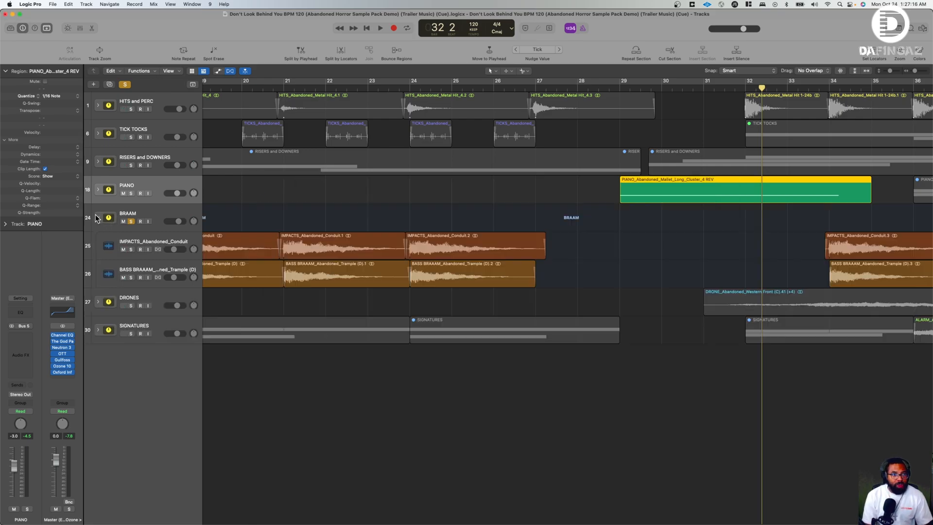
{"action": "scroll", "coordinate": [261, 252], "scroll_direction": "left", "scroll_amount": 5}
{"action": "scroll", "coordinate": [246, 245], "scroll_direction": "left", "scroll_amount": 10}
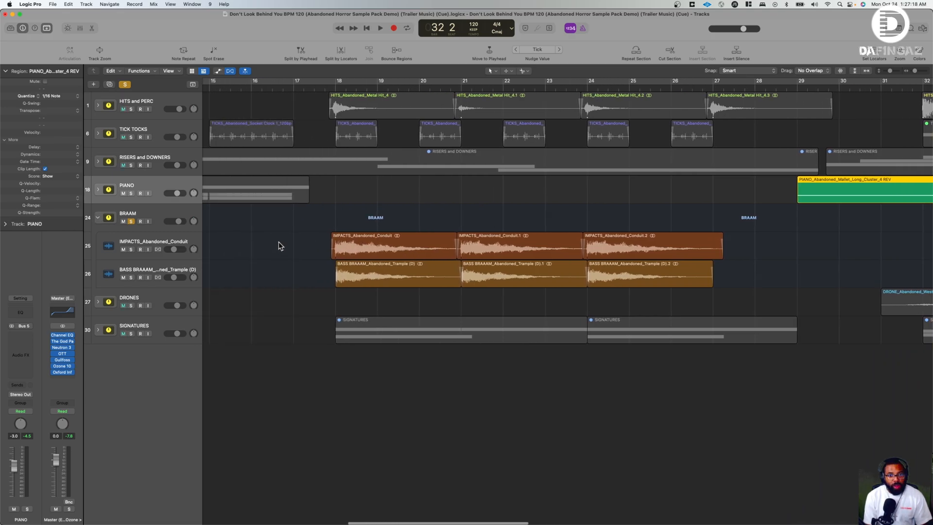
{"action": "scroll", "coordinate": [292, 246], "scroll_direction": "right", "scroll_amount": 7}
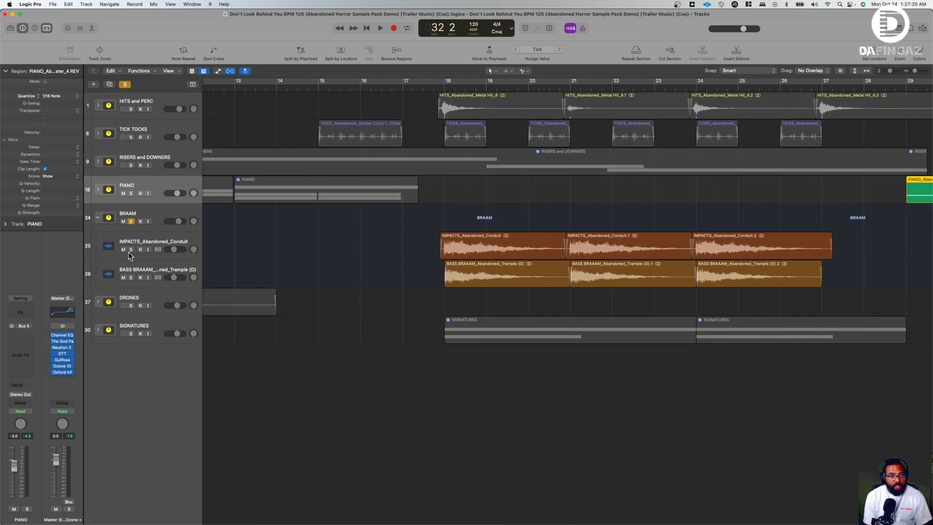
- Solo the IMPACTS_Abandoned_Conduit track and open its first region in the audio file editor
{"action": "left_click", "coordinate": [130, 249]}
{"action": "scroll", "coordinate": [411, 130], "scroll_direction": "right", "scroll_amount": 3}
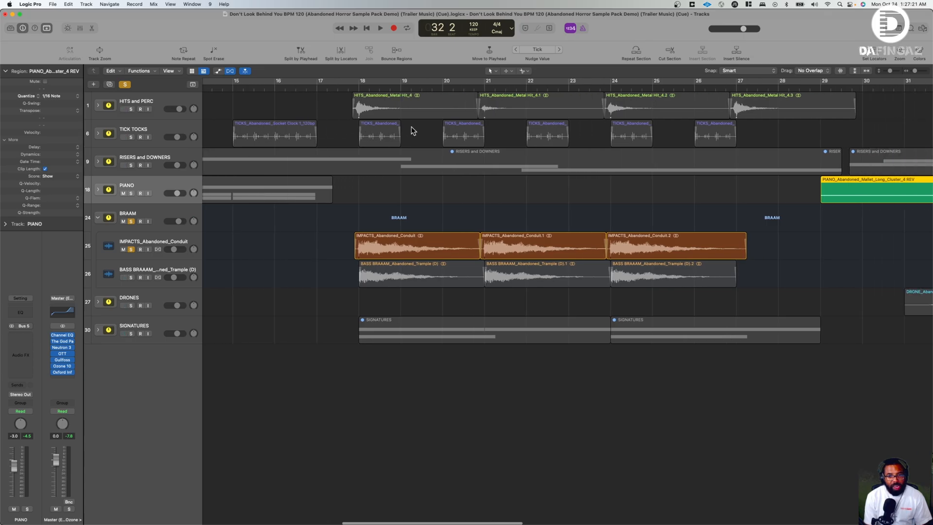
{"action": "left_click", "coordinate": [355, 88]}
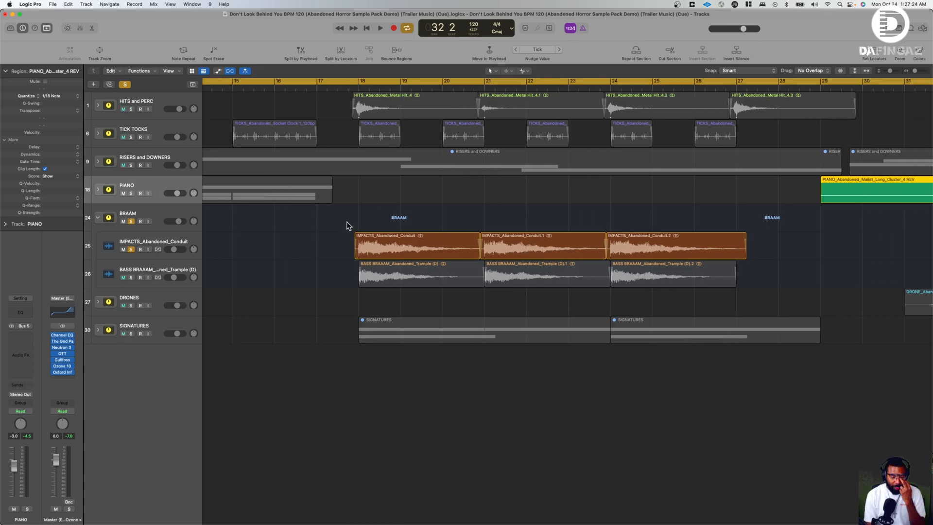
{"action": "left_click", "coordinate": [391, 244]}
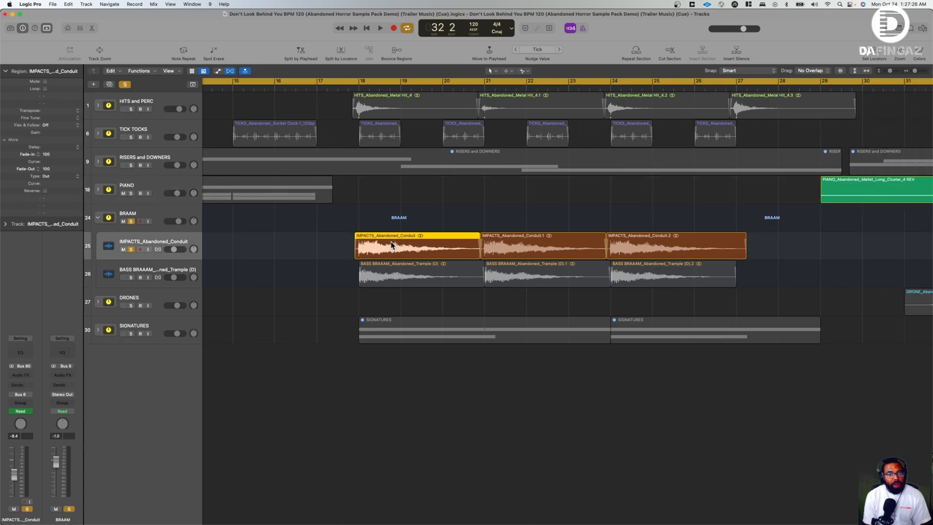
{"action": "double_click", "coordinate": [391, 241]}
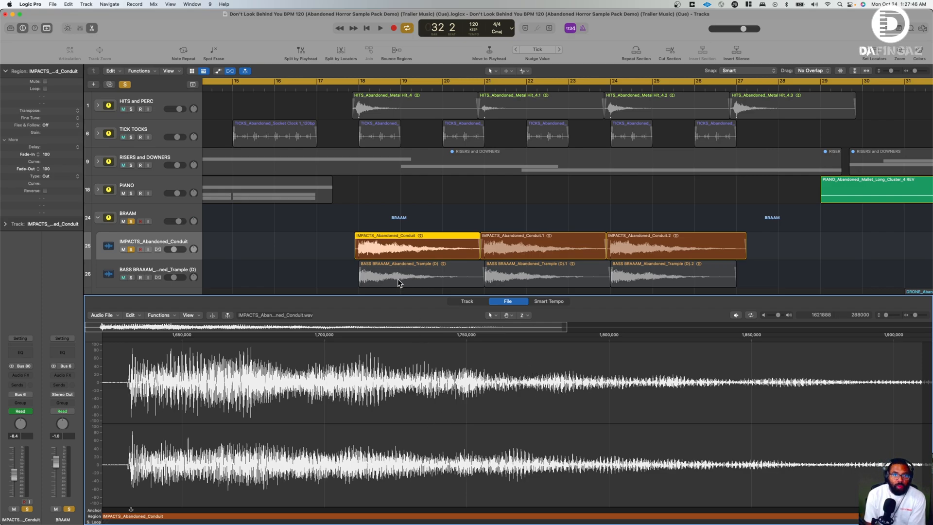
- Move the first IMPACTS_Abandoned_Conduit region one bar earlier to bar 17 with its automation, and return it to bar 18
{"action": "left_click_drag", "start_coordinate": [392, 240], "coordinate": [350, 238]}
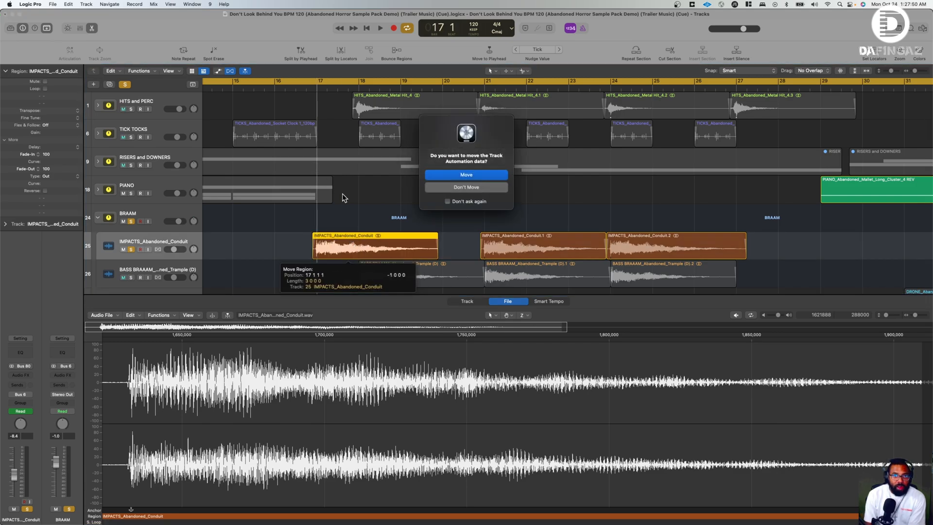
{"action": "left_click", "coordinate": [466, 175]}
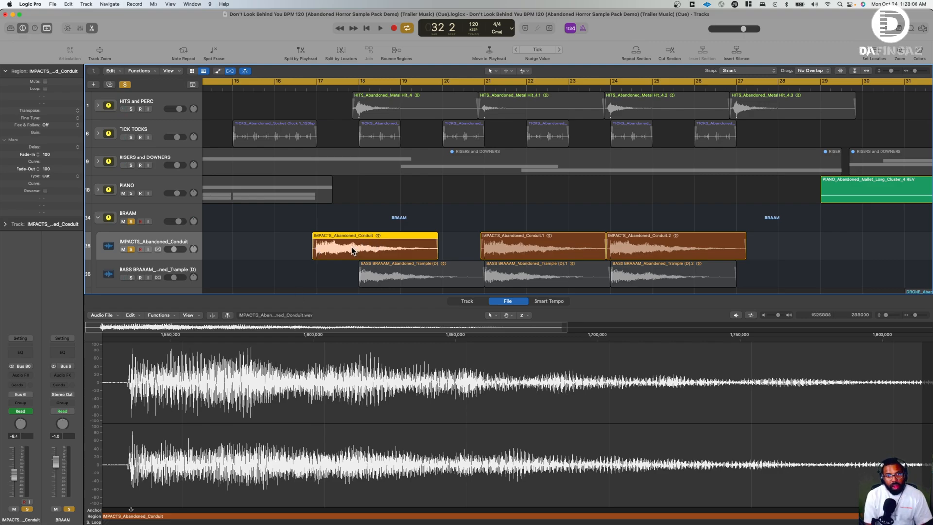
{"action": "left_click_drag", "start_coordinate": [352, 251], "coordinate": [393, 250]}
{"action": "left_click", "coordinate": [473, 176]}
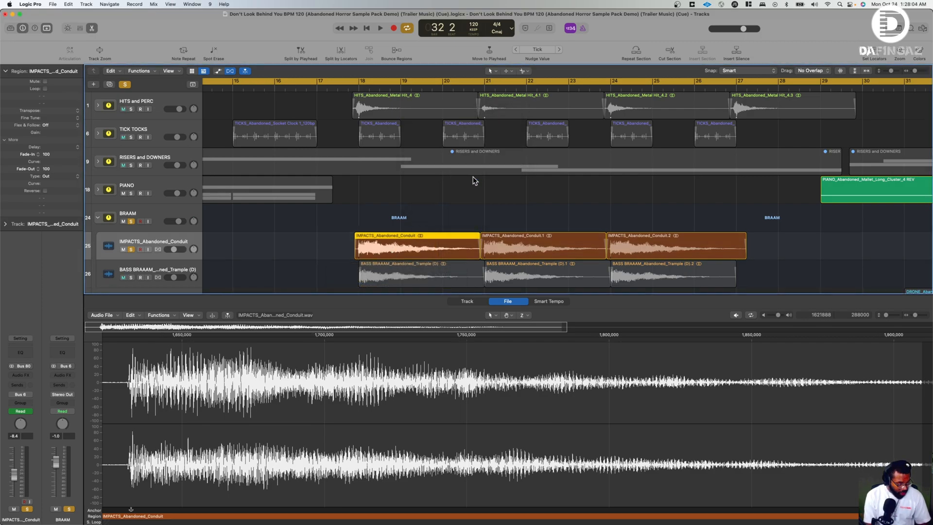
{"action": "key", "text": "super+z"}
{"action": "key", "text": "super+shift+z"}
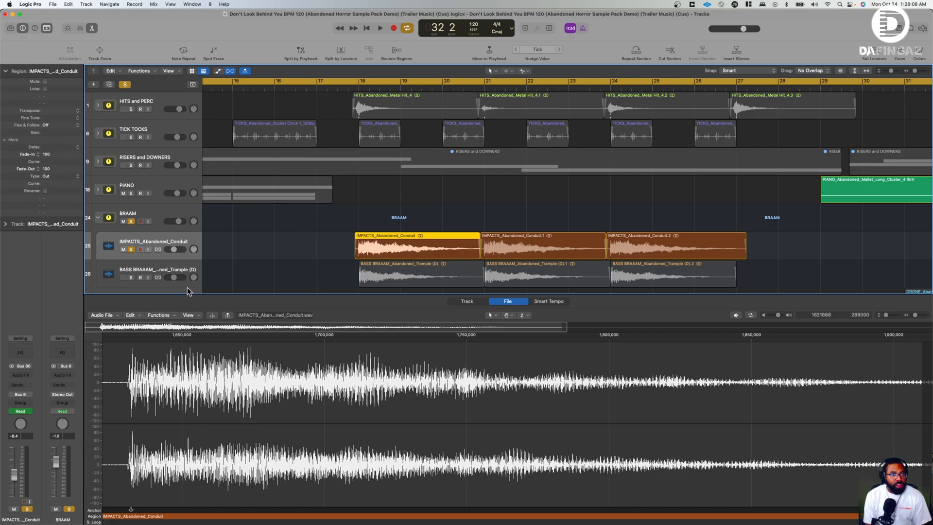
- Close the audio editor and play the soloed IMPACTS_Abandoned_Conduit track from bar 18 to bar 19
{"action": "left_click", "coordinate": [91, 27]}
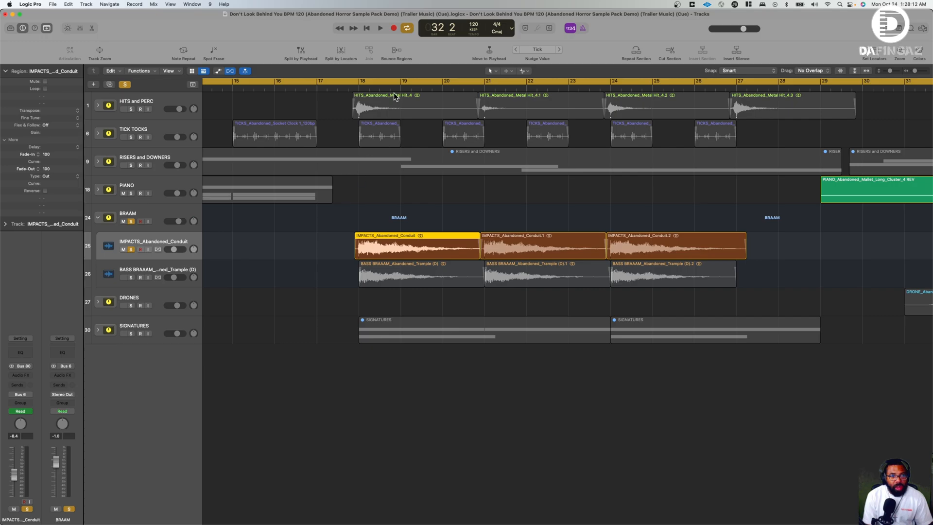
{"action": "left_click", "coordinate": [362, 86]}
{"action": "key", "text": "space"}
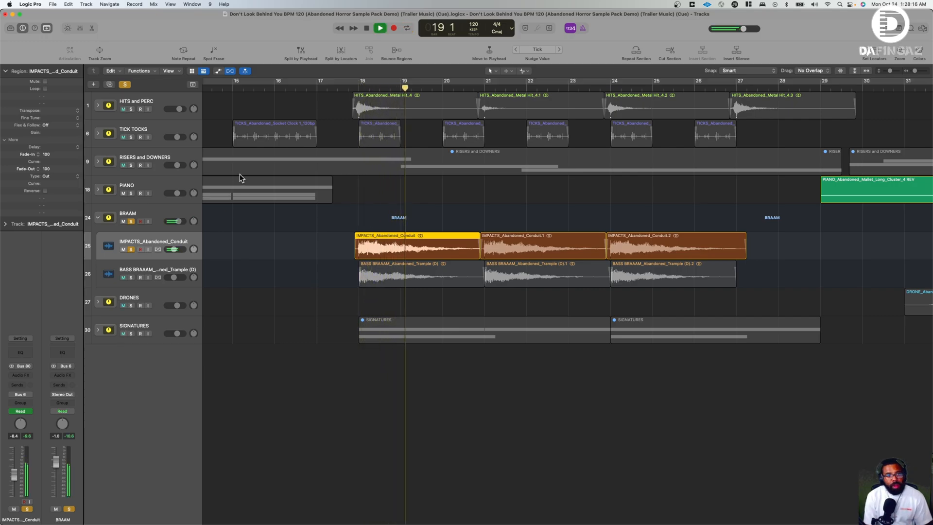
{"action": "key", "text": "space"}
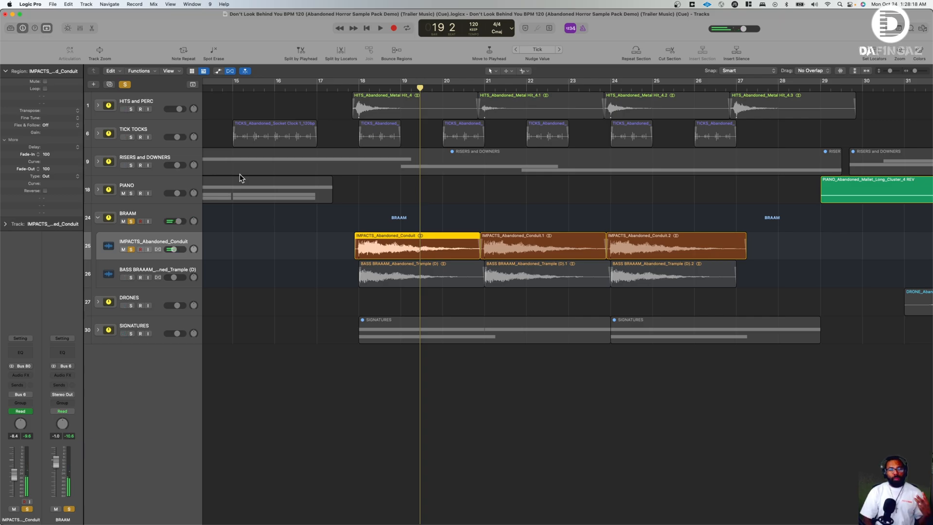
- Solo BASS BRAAAM_Abandoned_Trample (D) instead of the impacts track, play it from bar 18 to bar 20, and select the track
{"action": "scroll", "coordinate": [241, 178], "scroll_direction": "right", "scroll_amount": 3}
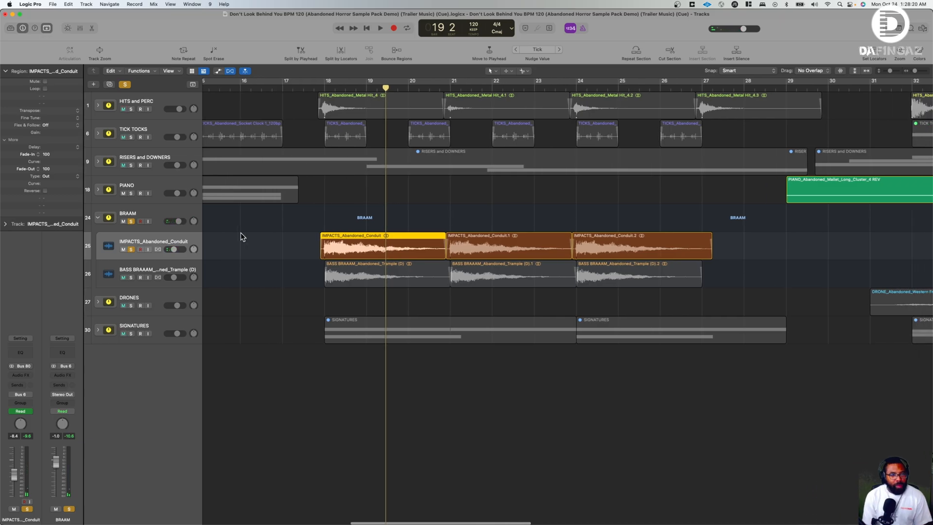
{"action": "scroll", "coordinate": [277, 215], "scroll_direction": "left", "scroll_amount": 6}
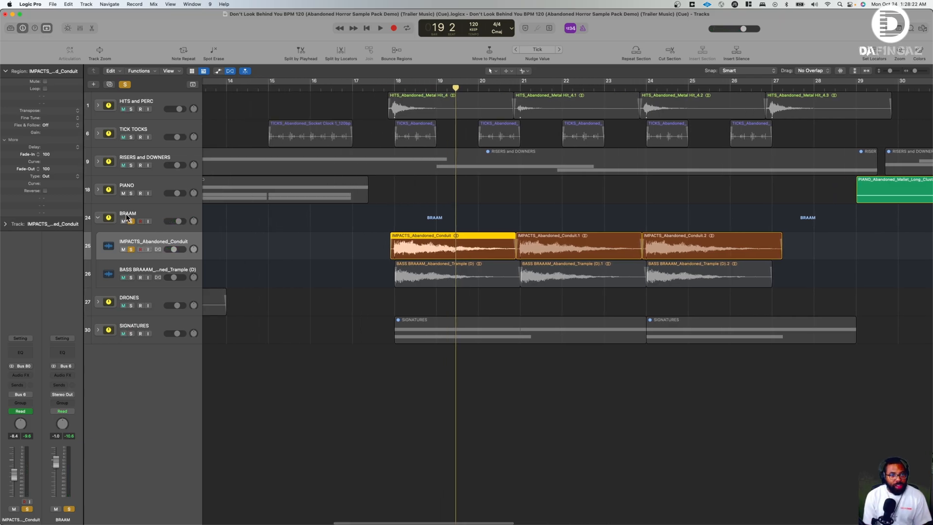
{"action": "left_click", "coordinate": [130, 278]}
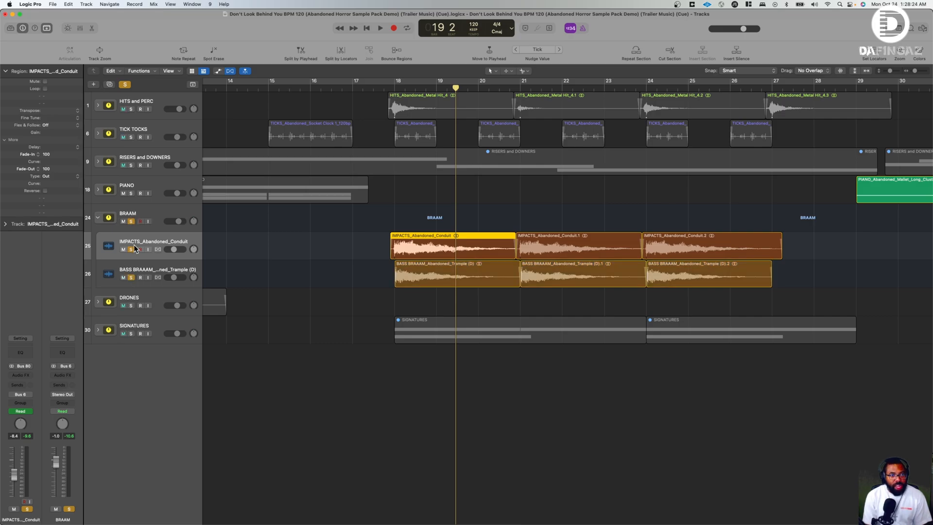
{"action": "left_click", "coordinate": [132, 245]}
{"action": "left_click", "coordinate": [394, 87]}
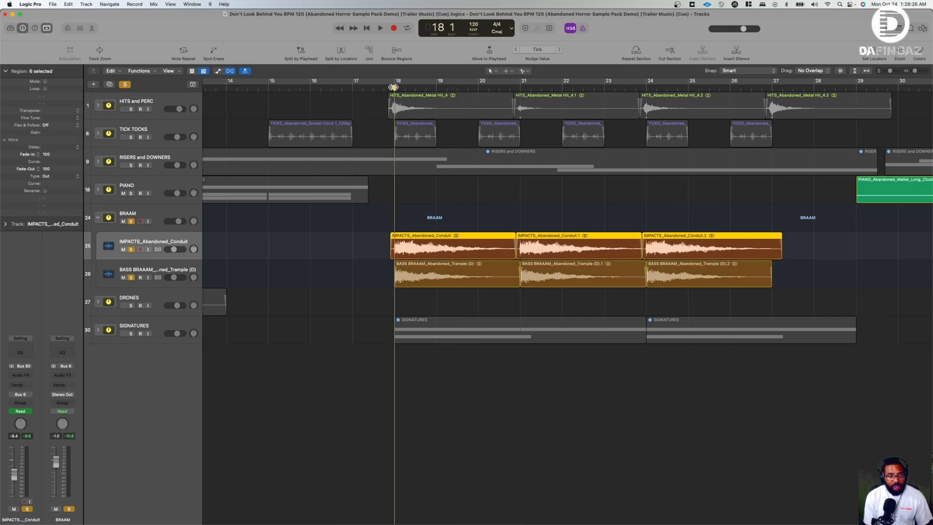
{"action": "left_click", "coordinate": [131, 249]}
{"action": "key", "text": "space"}
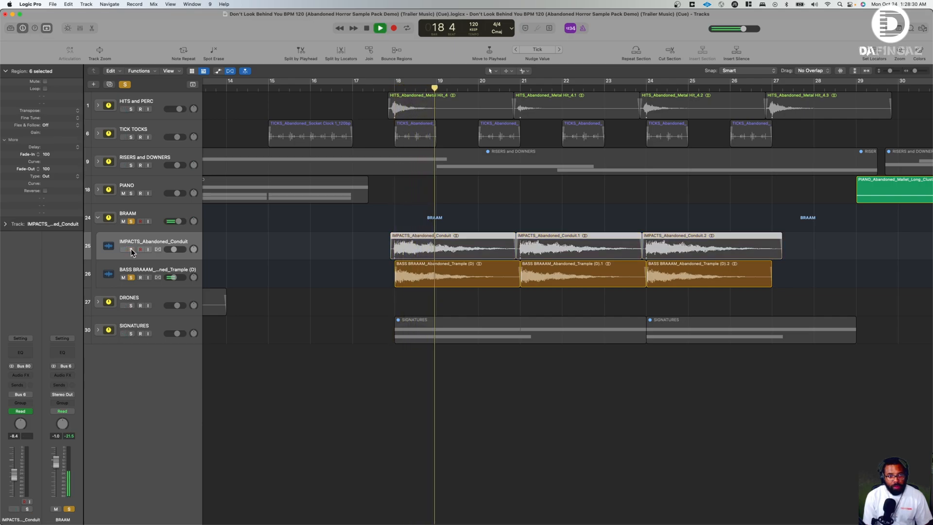
{"action": "left_click", "coordinate": [155, 271]}
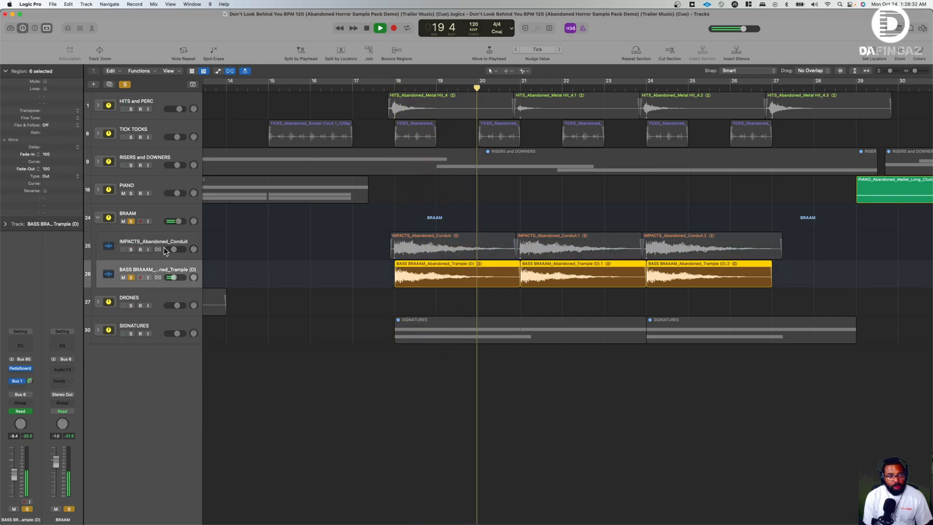
{"action": "key", "text": "Up"}
{"action": "key", "text": "space"}
{"action": "left_click", "coordinate": [164, 269]}
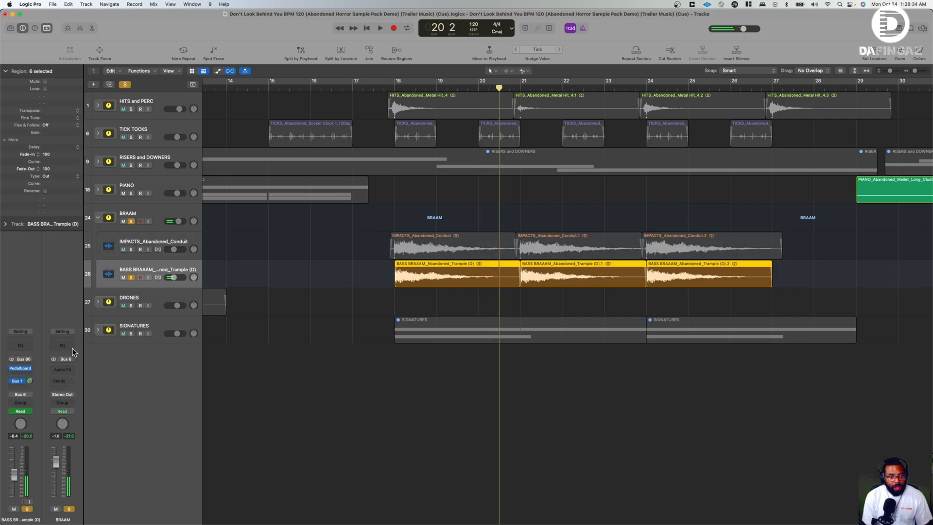
- Open Pedalboard on the BASS BRAAAM track, bypass it, and play from bar 18 to bar 19 without the effect
{"action": "left_click", "coordinate": [22, 368]}
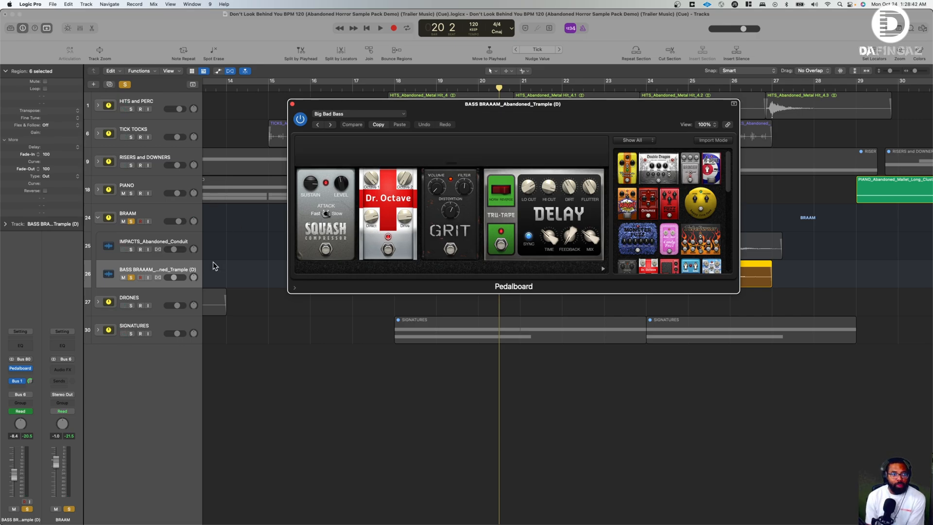
{"action": "left_click_drag", "start_coordinate": [436, 108], "coordinate": [415, 308]}
{"action": "left_click", "coordinate": [394, 87]}
{"action": "left_click", "coordinate": [279, 321]}
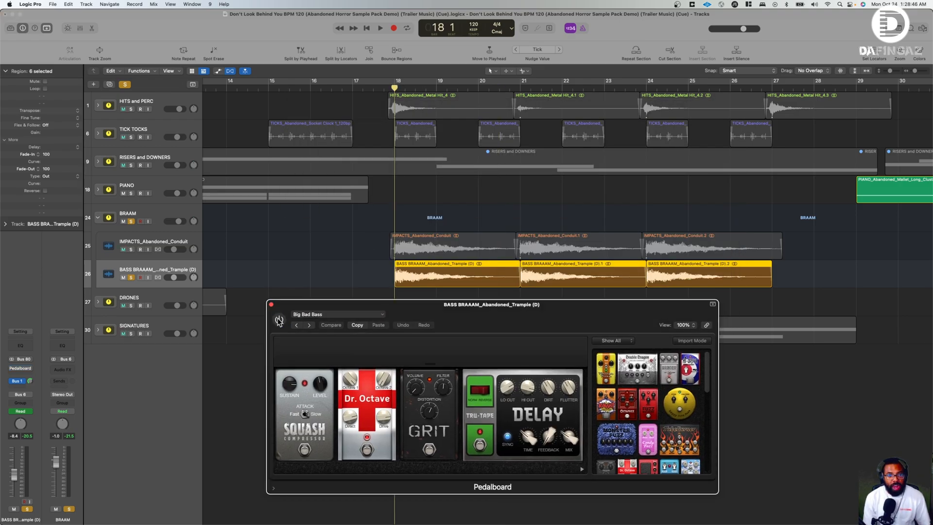
{"action": "key", "text": "space"}
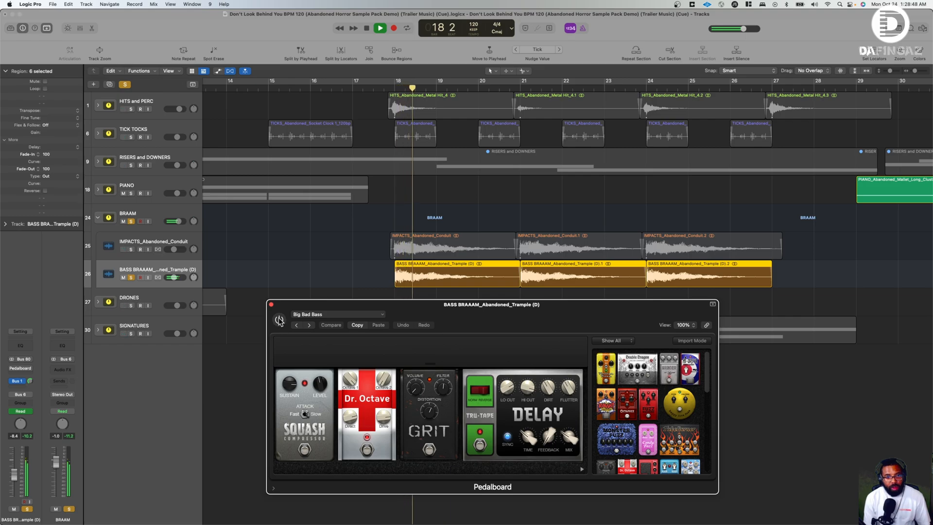
{"action": "key", "text": "space"}
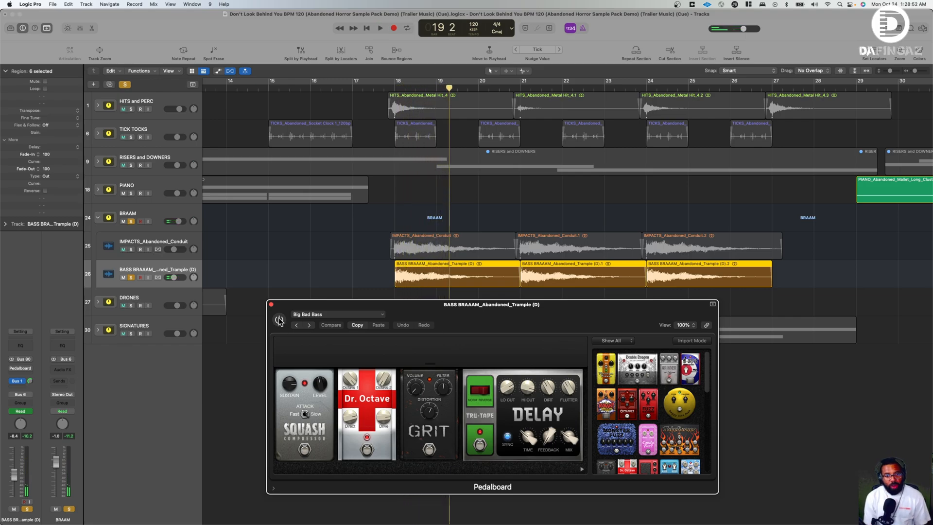
- Re-enable Pedalboard on the BASS BRAAAM track, play from bar 18 to bar 19 with the effect, and show its Bus 1 aux channel
{"action": "left_click", "coordinate": [279, 321]}
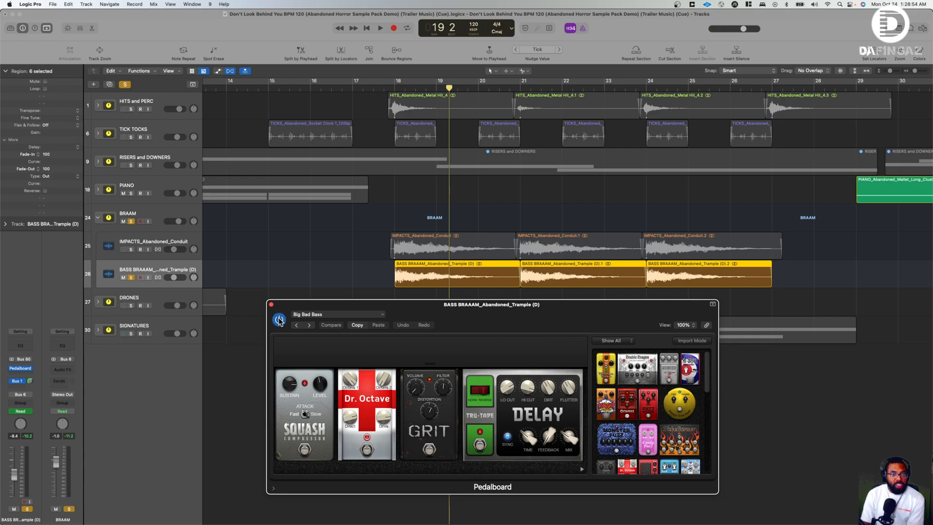
{"action": "left_click", "coordinate": [392, 89]}
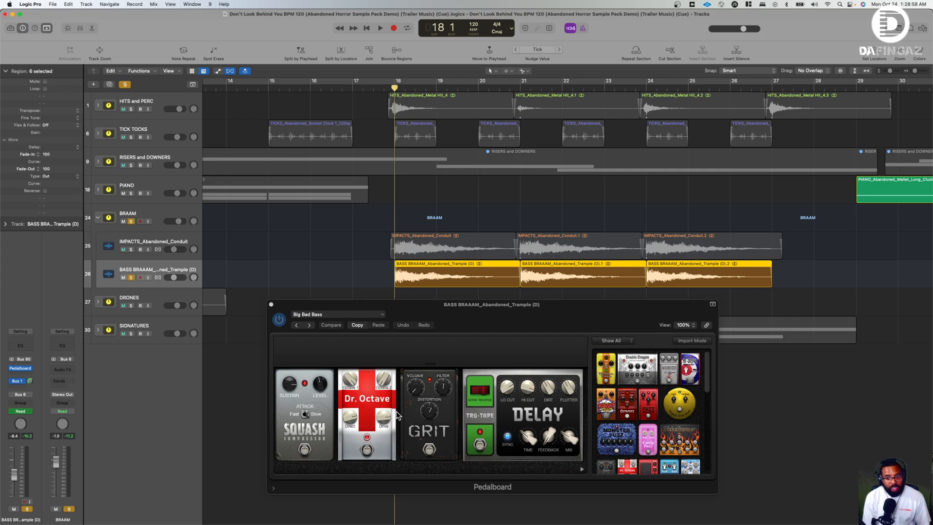
{"action": "key", "text": "space"}
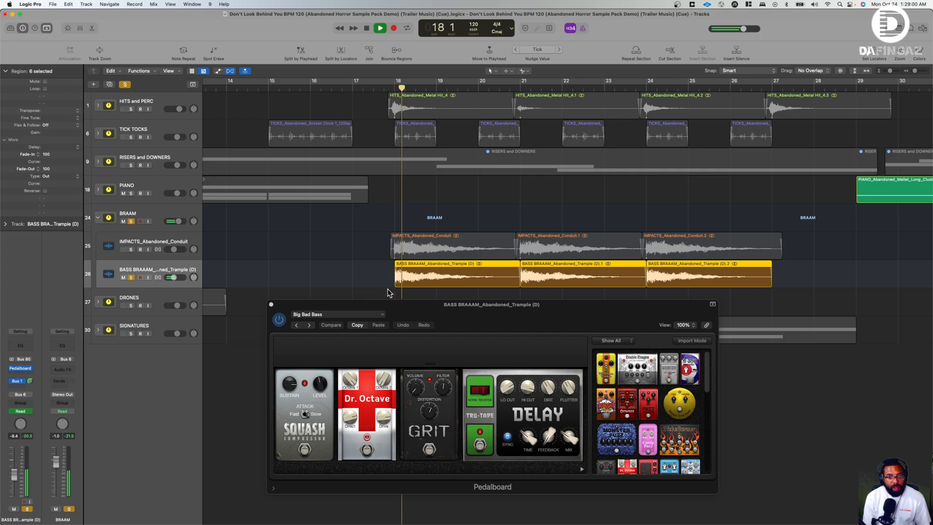
{"action": "key", "text": "space"}
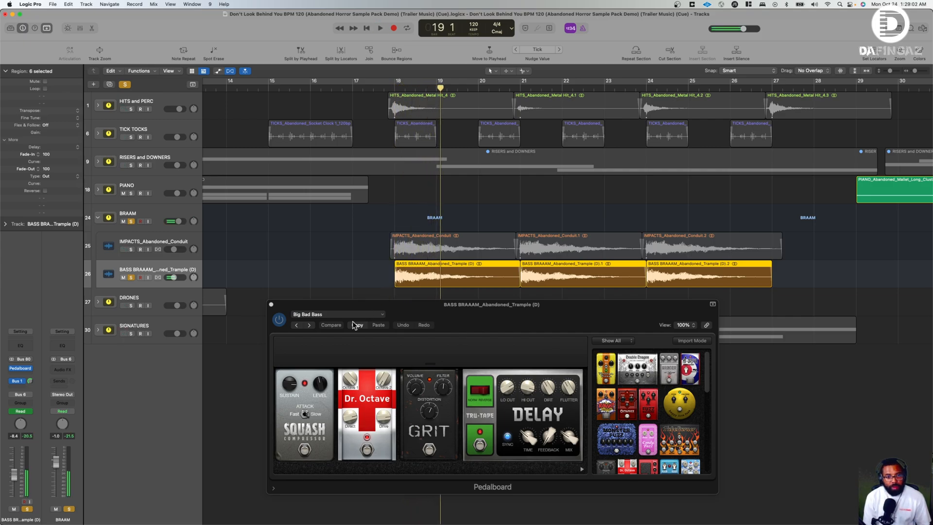
{"action": "left_click", "coordinate": [21, 381]}
{"action": "left_click", "coordinate": [96, 376]}
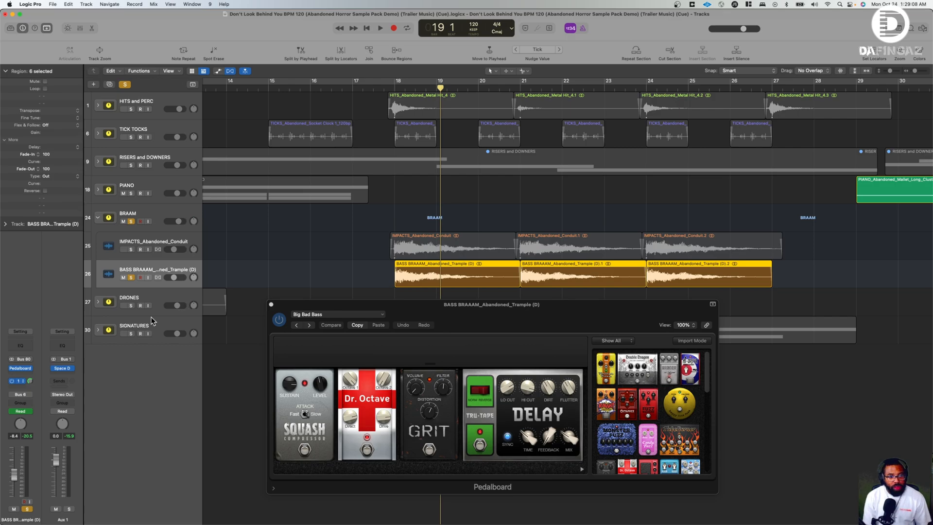
- Solo IMPACTS_Abandoned_Conduit together with the BASS BRAAAM track, play both from bar 18 to bar 21, and close Pedalboard
{"action": "left_click", "coordinate": [131, 250]}
{"action": "left_click", "coordinate": [393, 86]}
{"action": "key", "text": "space"}
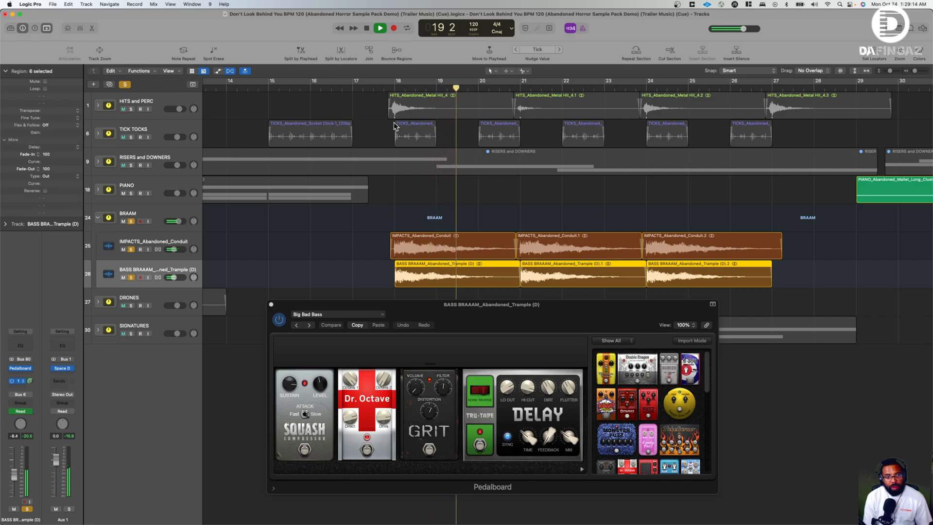
{"action": "left_click", "coordinate": [271, 304]}
{"action": "key", "text": "space"}
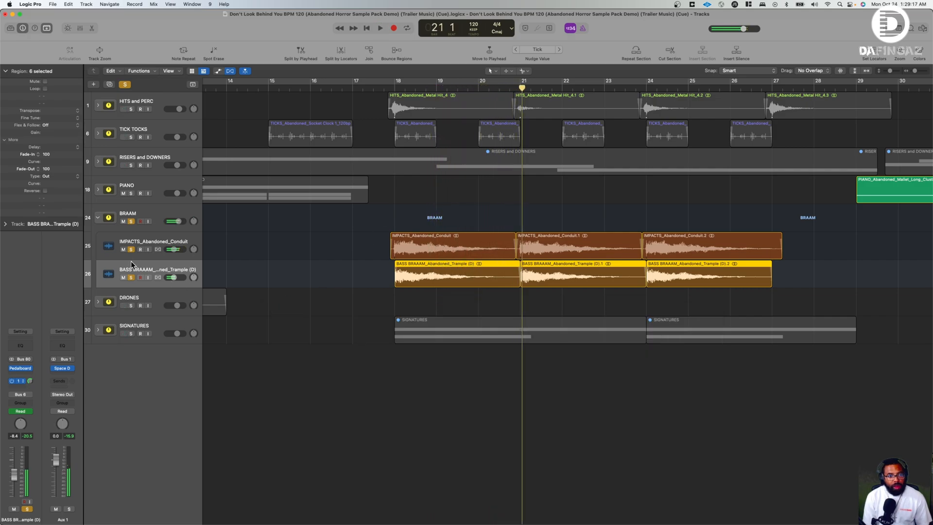
- Review the BRAAM stack's remaining regions from bar 34, collapse and unsolo it, and solo and expand the DRONES stack instead
{"action": "left_click", "coordinate": [98, 217]}
{"action": "scroll", "coordinate": [469, 211], "scroll_direction": "right", "scroll_amount": 10}
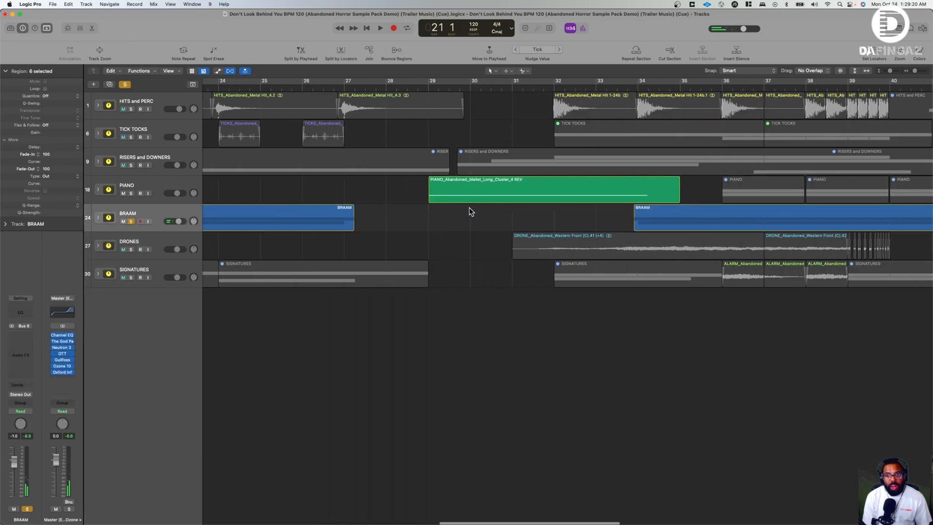
{"action": "left_click", "coordinate": [98, 217]}
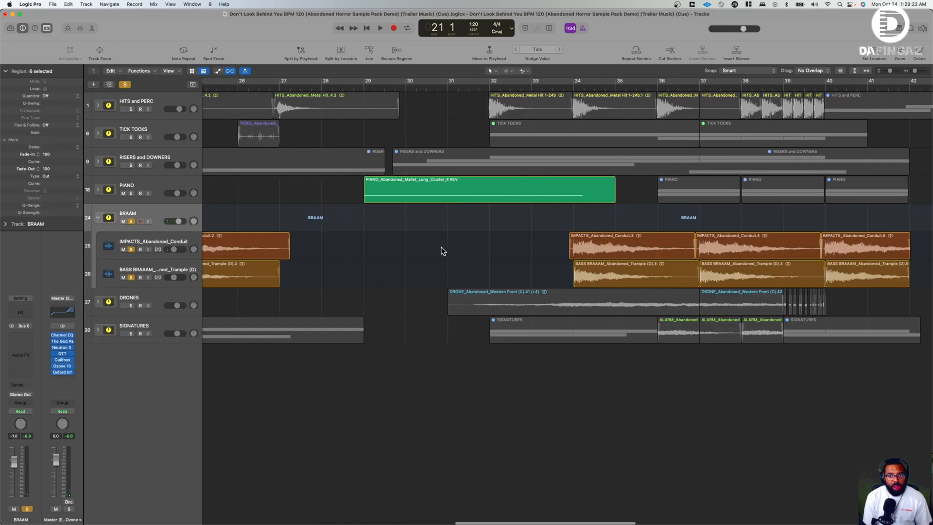
{"action": "scroll", "coordinate": [441, 246], "scroll_direction": "right", "scroll_amount": 5}
{"action": "left_click", "coordinate": [97, 217]}
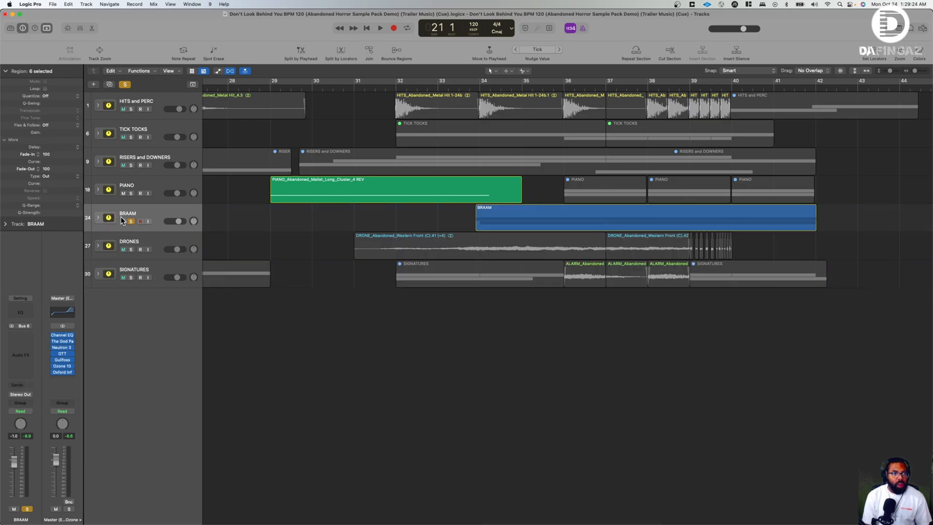
{"action": "left_click", "coordinate": [131, 221]}
{"action": "left_click", "coordinate": [130, 250]}
{"action": "left_click", "coordinate": [97, 246]}
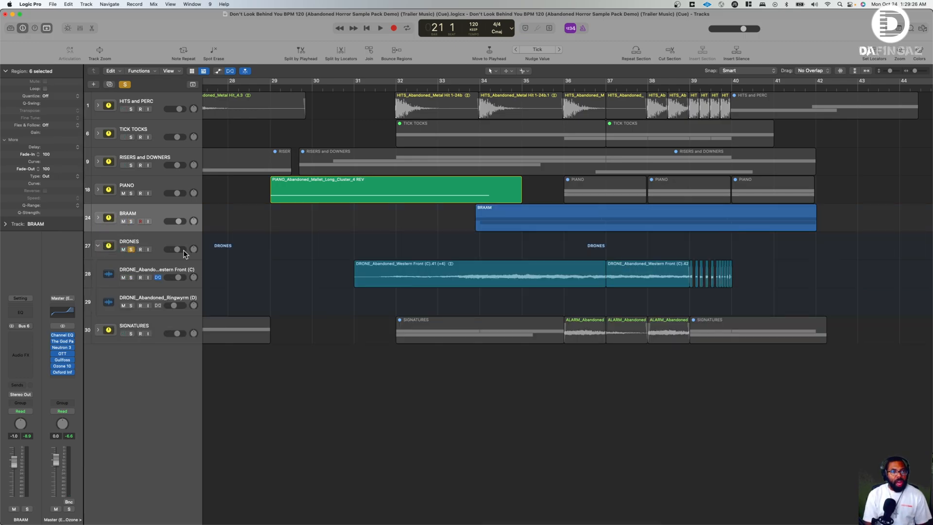
- Play the soloed DRONES stack from bar 1 to bar 4 and select the first DRONE_Abandoned_Ringwyrm (D) region
{"action": "scroll", "coordinate": [286, 259], "scroll_direction": "left", "scroll_amount": 12}
{"action": "scroll", "coordinate": [291, 258], "scroll_direction": "right", "scroll_amount": 12}
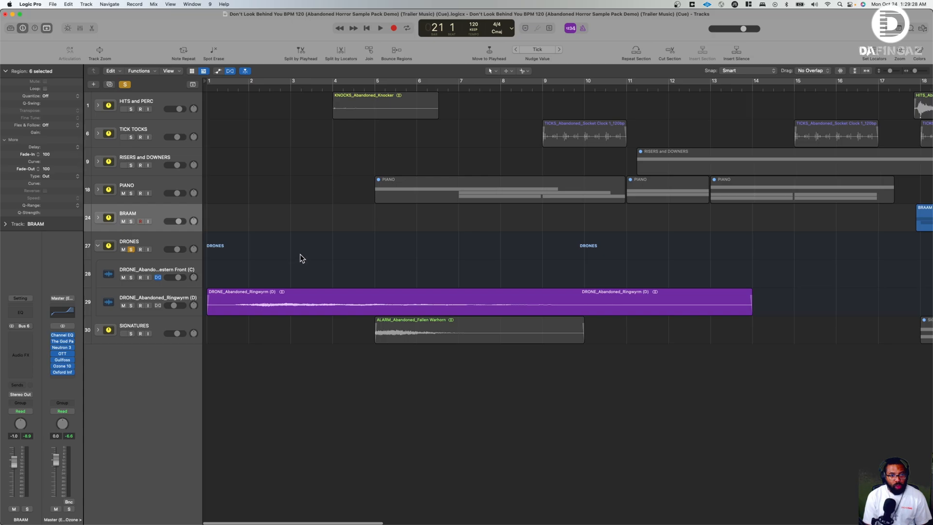
{"action": "scroll", "coordinate": [327, 244], "scroll_direction": "left", "scroll_amount": 16}
{"action": "scroll", "coordinate": [373, 263], "scroll_direction": "right", "scroll_amount": 15}
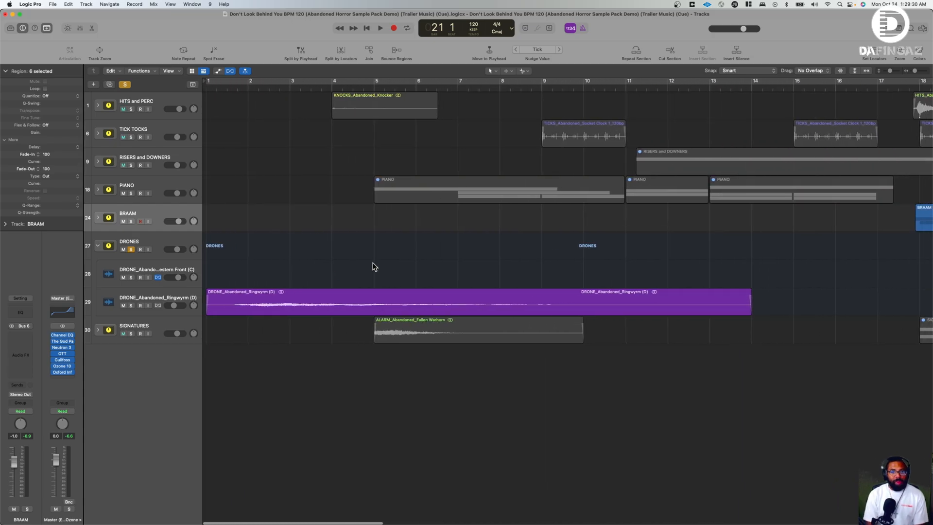
{"action": "scroll", "coordinate": [373, 266], "scroll_direction": "right", "scroll_amount": 4}
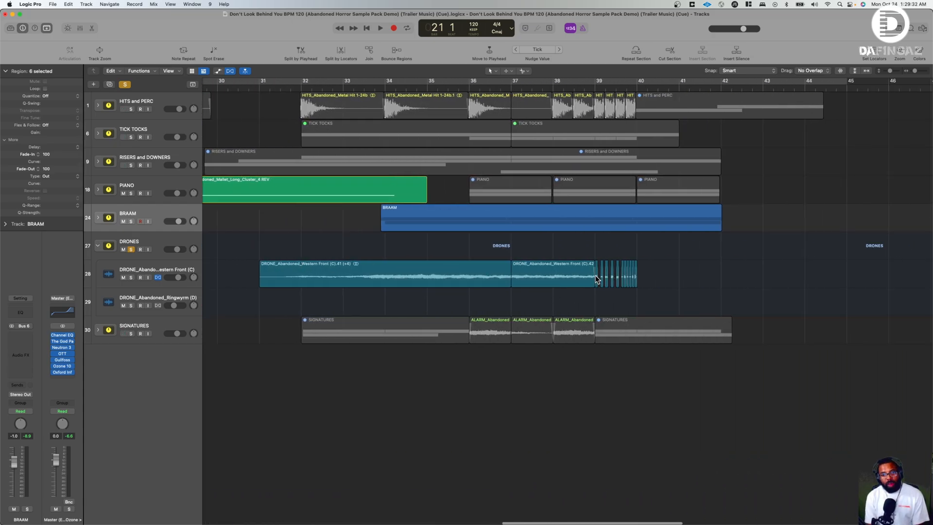
{"action": "scroll", "coordinate": [544, 276], "scroll_direction": "left", "scroll_amount": 20}
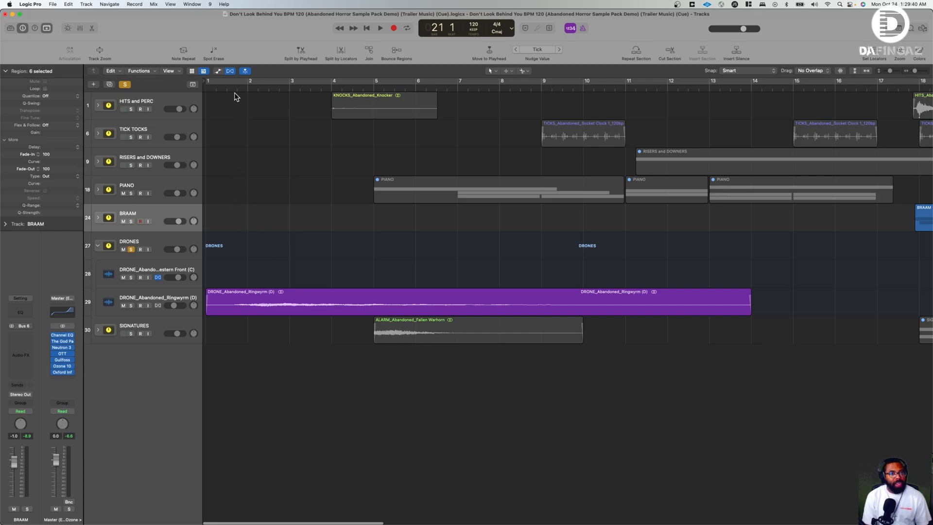
{"action": "key", "text": "space"}
{"action": "key", "text": "Return"}
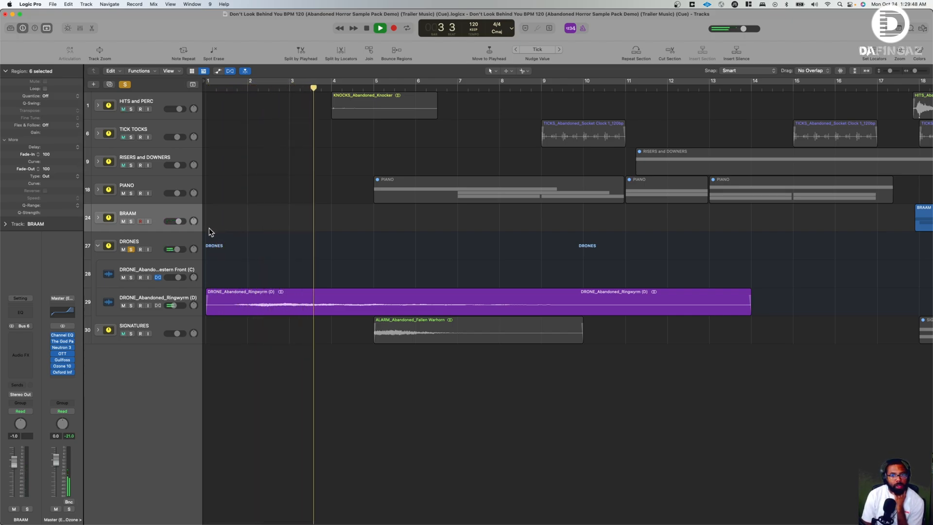
{"action": "key", "text": "space"}
{"action": "left_click", "coordinate": [296, 298]}
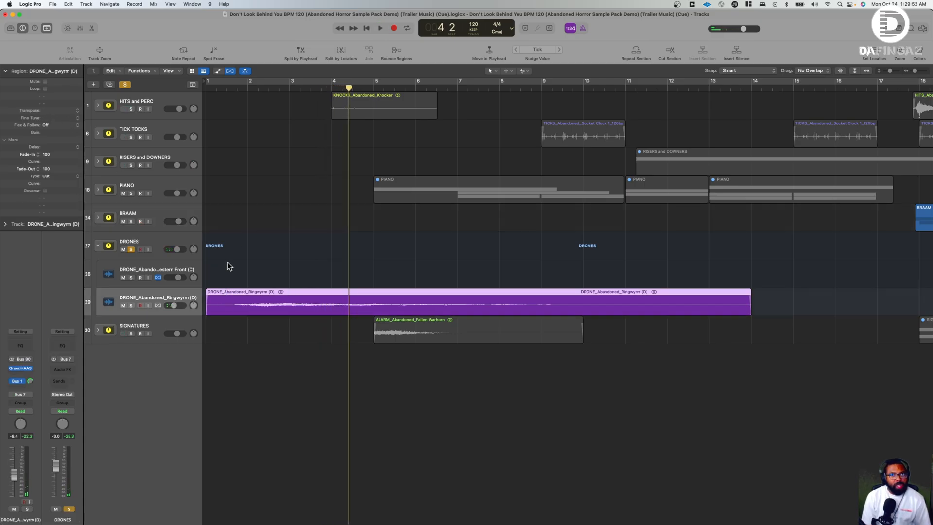
- Select the DRONE_Abandoned_Western Front (C) region at bar 31 and start playing the soloed drones from there
{"action": "scroll", "coordinate": [289, 303], "scroll_direction": "right", "scroll_amount": 20}
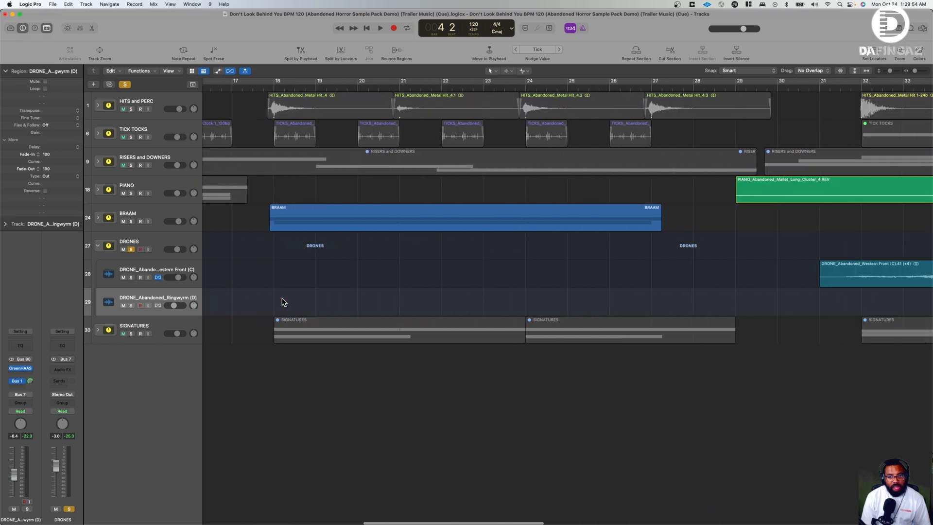
{"action": "scroll", "coordinate": [287, 297], "scroll_direction": "right", "scroll_amount": 2}
{"action": "left_click", "coordinate": [338, 282]}
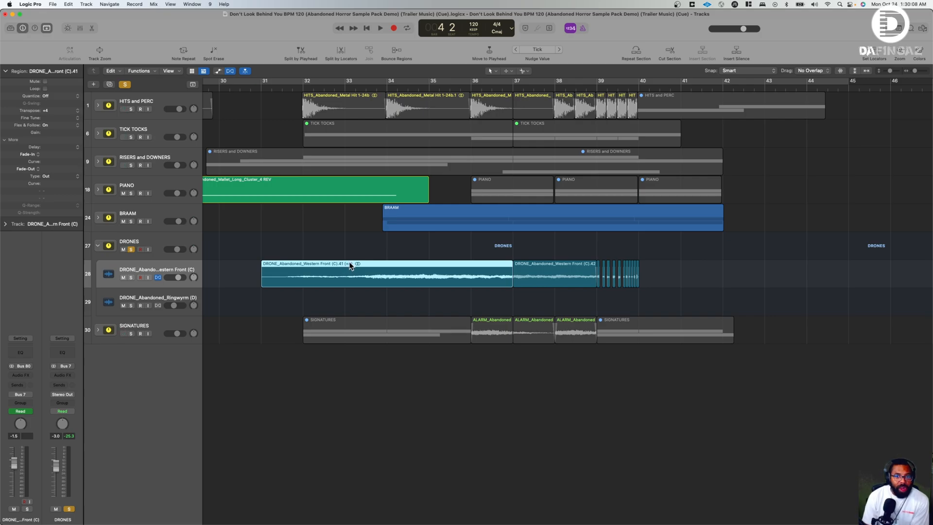
{"action": "scroll", "coordinate": [352, 260], "scroll_direction": "left", "scroll_amount": 6}
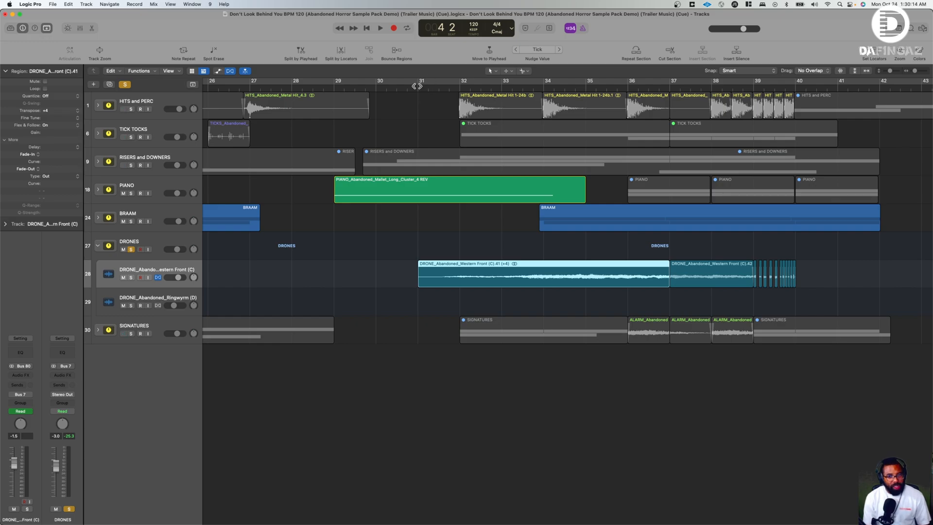
{"action": "left_click", "coordinate": [416, 86]}
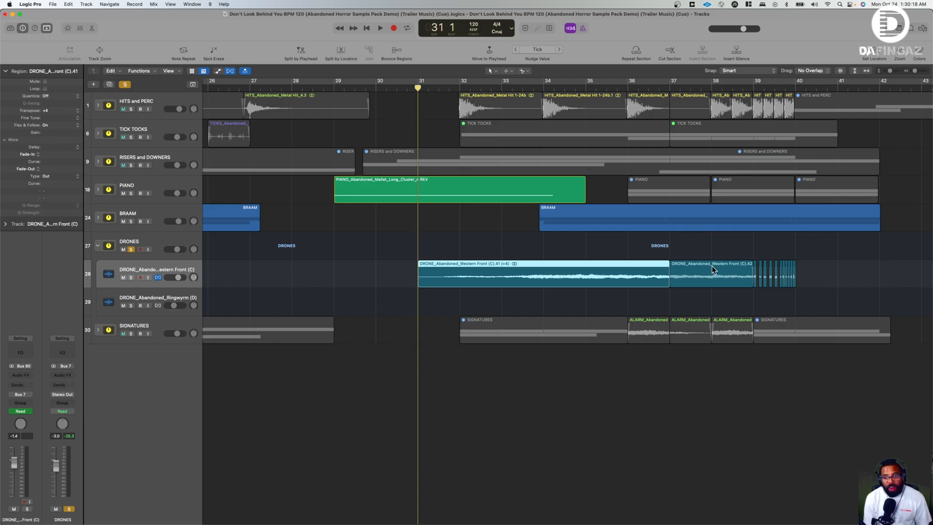
{"action": "scroll", "coordinate": [706, 253], "scroll_direction": "right", "scroll_amount": 5}
{"action": "mouse_move", "coordinate": [893, 70]}
{"action": "left_mouse_down"}
{"action": "mouse_move", "coordinate": [919, 70]}
{"action": "mouse_move", "coordinate": [894, 70]}
{"action": "left_mouse_up"}
{"action": "scroll", "coordinate": [706, 267], "scroll_direction": "right", "scroll_amount": 10}
{"action": "scroll", "coordinate": [717, 156], "scroll_direction": "left", "scroll_amount": 5}
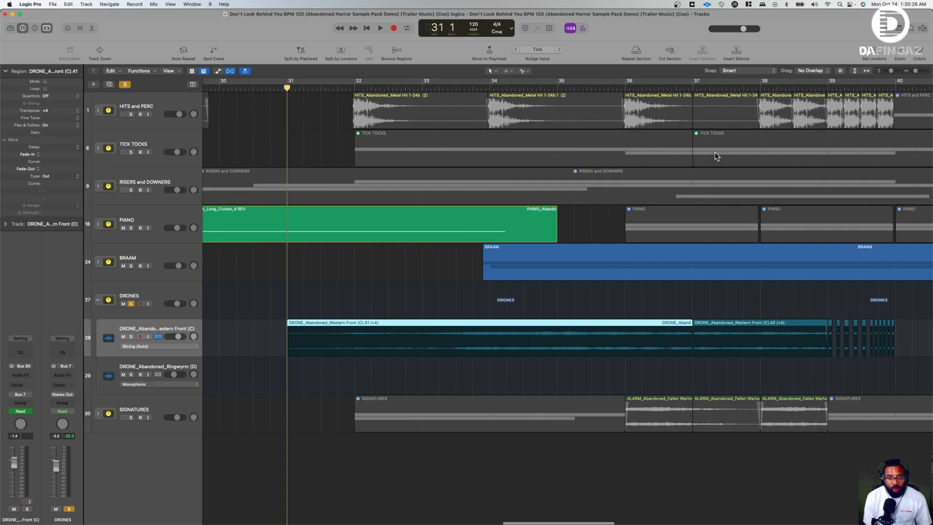
{"action": "key", "text": "space"}
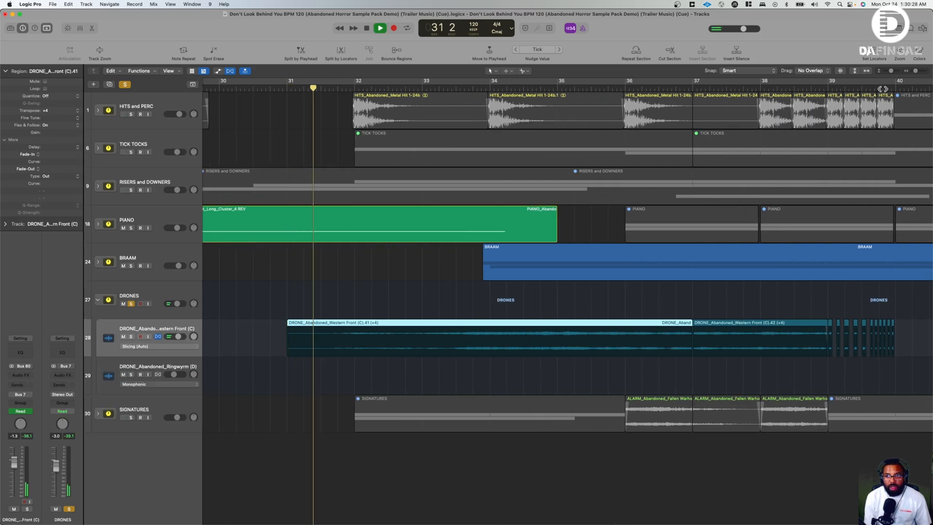
{"action": "left_click_drag", "start_coordinate": [915, 71], "coordinate": [917, 74]}
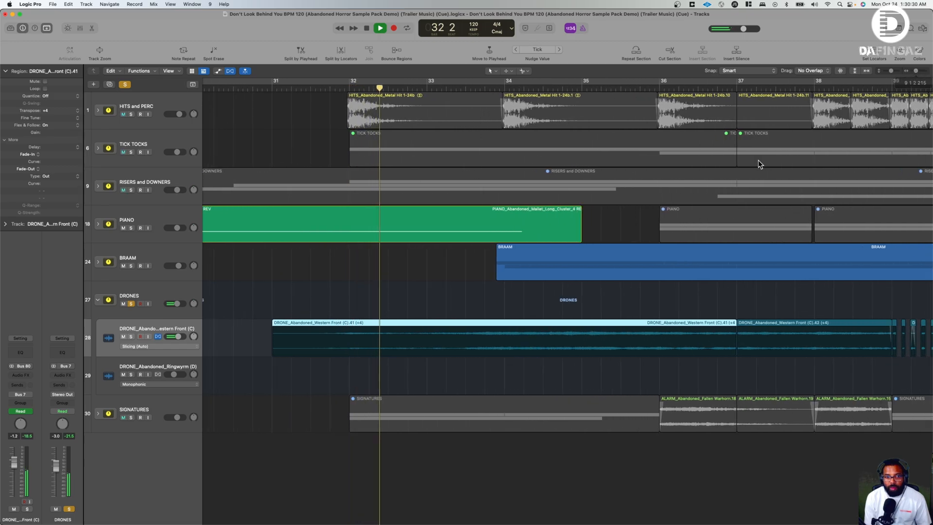
- During playback, expand the BRAAM stack and unsolo its impacts and BASS BRAAAM tracks, letting the drones play to bar 40
{"action": "scroll", "coordinate": [758, 160], "scroll_direction": "right", "scroll_amount": 4}
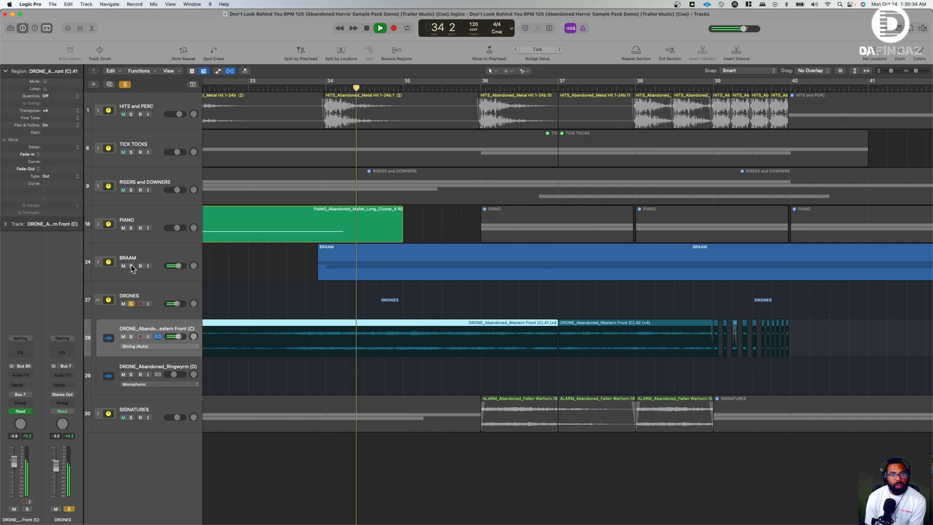
{"action": "left_click", "coordinate": [98, 262]}
{"action": "left_click", "coordinate": [130, 299]}
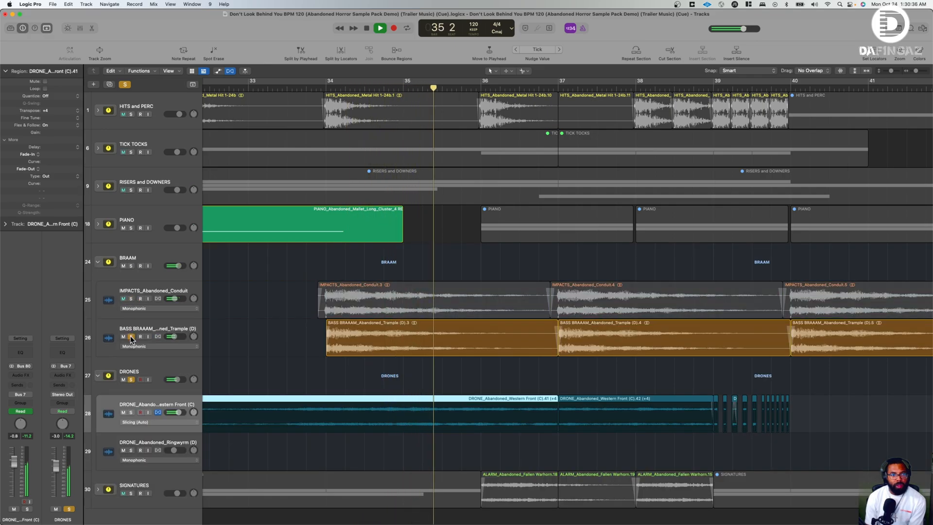
{"action": "left_click", "coordinate": [131, 336]}
{"action": "scroll", "coordinate": [235, 314], "scroll_direction": "right", "scroll_amount": 2}
{"action": "scroll", "coordinate": [235, 314], "scroll_direction": "right", "scroll_amount": 1}
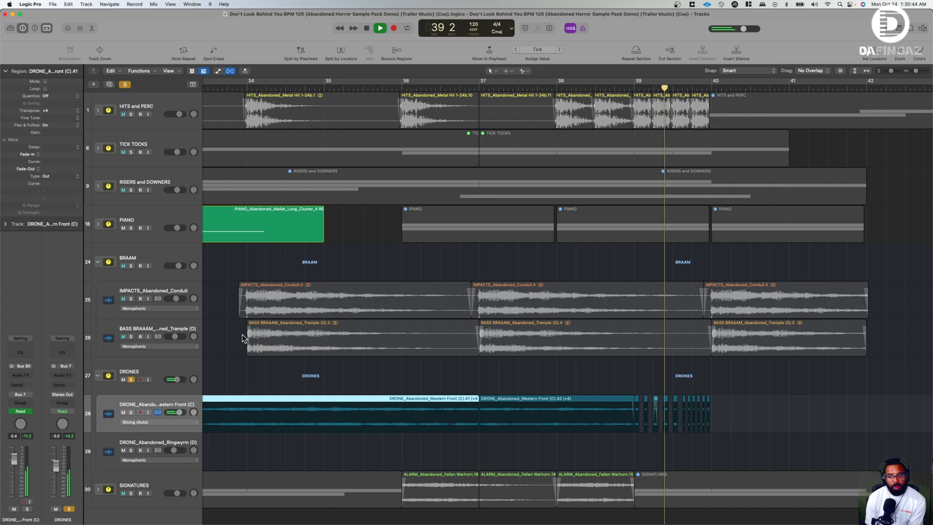
{"action": "key", "text": "space"}
- Solo the HITS and PERC stack along with DRONES and play both from bar 38 to bar 40
{"action": "scroll", "coordinate": [353, 324], "scroll_direction": "down", "scroll_amount": 1}
{"action": "scroll", "coordinate": [353, 323], "scroll_direction": "left", "scroll_amount": 1}
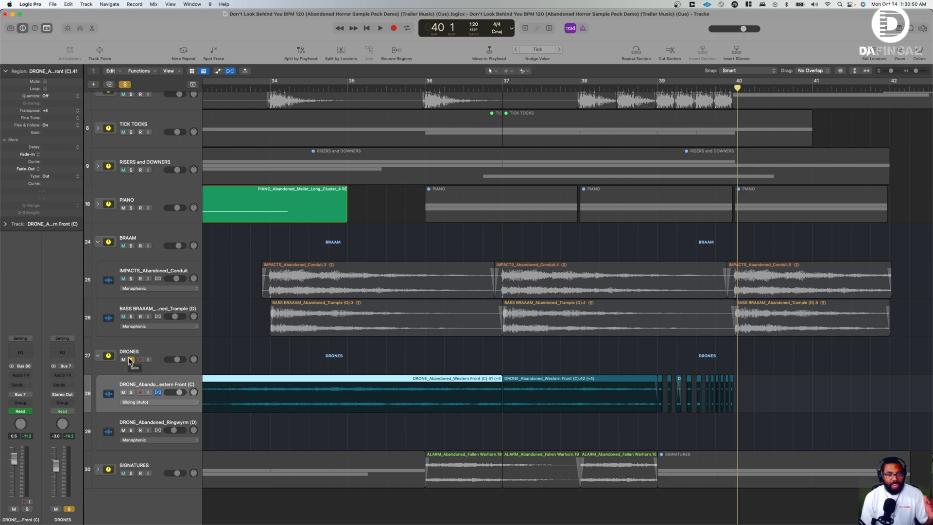
{"action": "scroll", "coordinate": [363, 266], "scroll_direction": "left", "scroll_amount": 1}
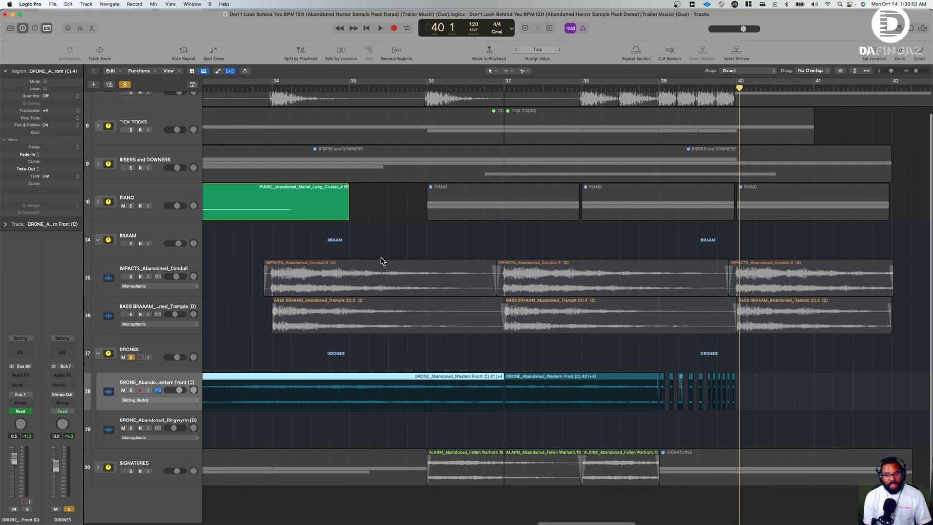
{"action": "scroll", "coordinate": [646, 88], "scroll_direction": "up", "scroll_amount": 1}
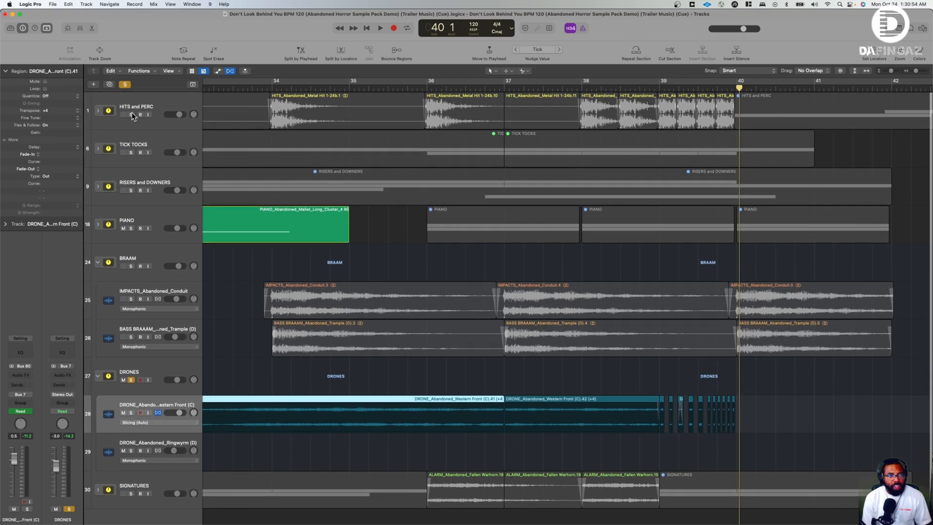
{"action": "left_click", "coordinate": [575, 87]}
{"action": "key", "text": "space"}
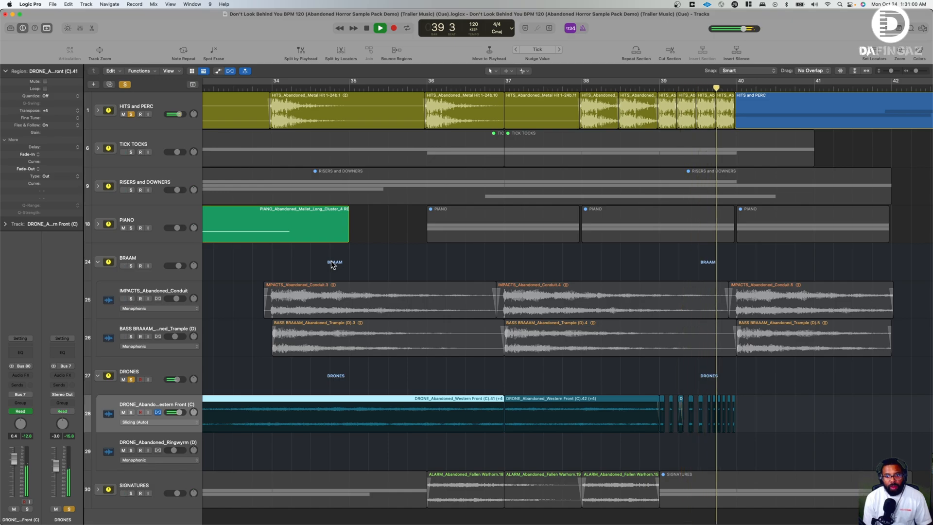
{"action": "key", "text": "space"}
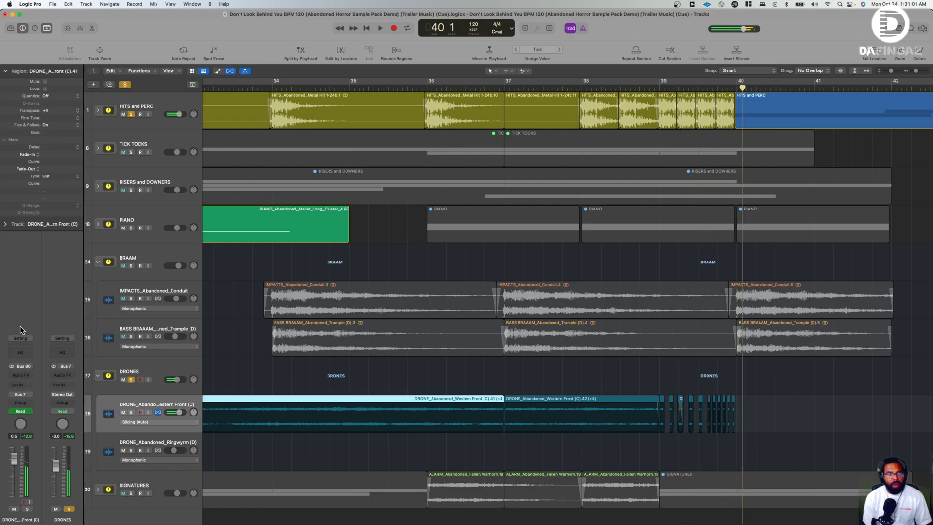
- Clear all solos, collapse the BRAAM and DRONES stacks, and expand the SIGNATURES stack to show its regions around bar 32
{"action": "left_click", "coordinate": [125, 85]}
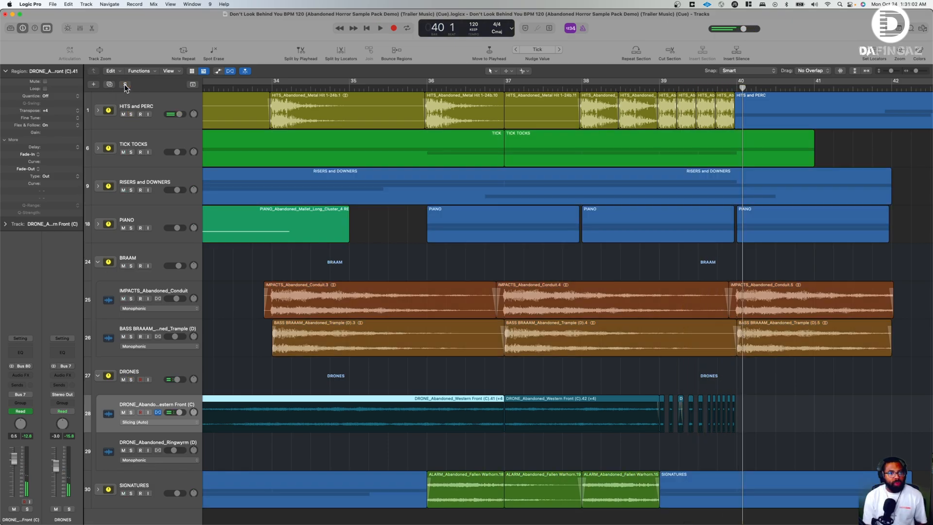
{"action": "left_click", "coordinate": [102, 264]}
{"action": "left_click", "coordinate": [102, 299]}
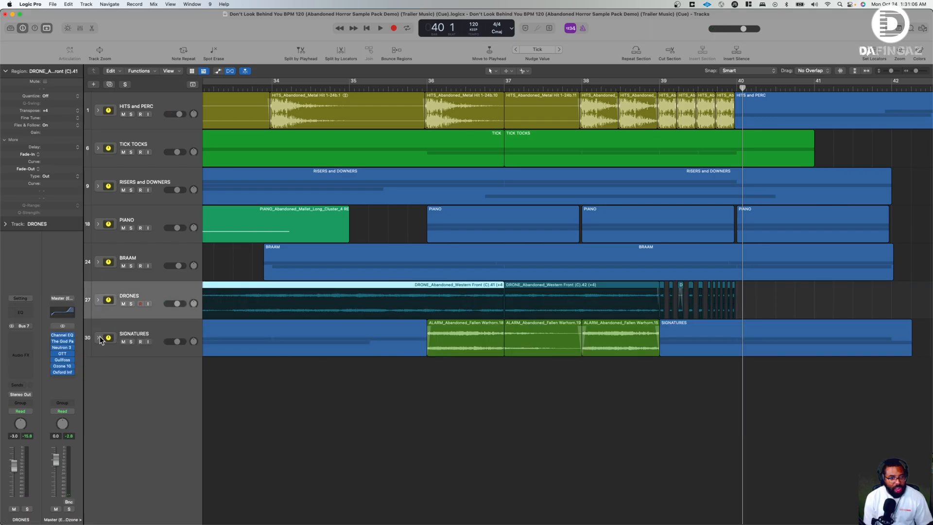
{"action": "left_click", "coordinate": [99, 337]}
{"action": "scroll", "coordinate": [252, 367], "scroll_direction": "left", "scroll_amount": 2}
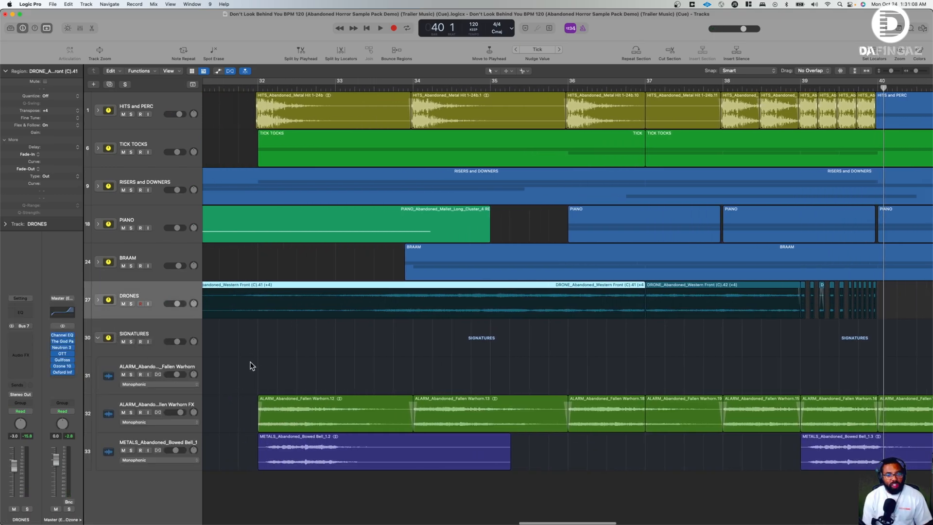
- Solo the SIGNATURES stack and play the ALARM_Abandoned_Fallen Warhorn region from bar 5 to bar 6
{"action": "key", "text": "Return"}
{"action": "scroll", "coordinate": [345, 379], "scroll_direction": "right", "scroll_amount": 8}
{"action": "scroll", "coordinate": [325, 258], "scroll_direction": "left", "scroll_amount": 2}
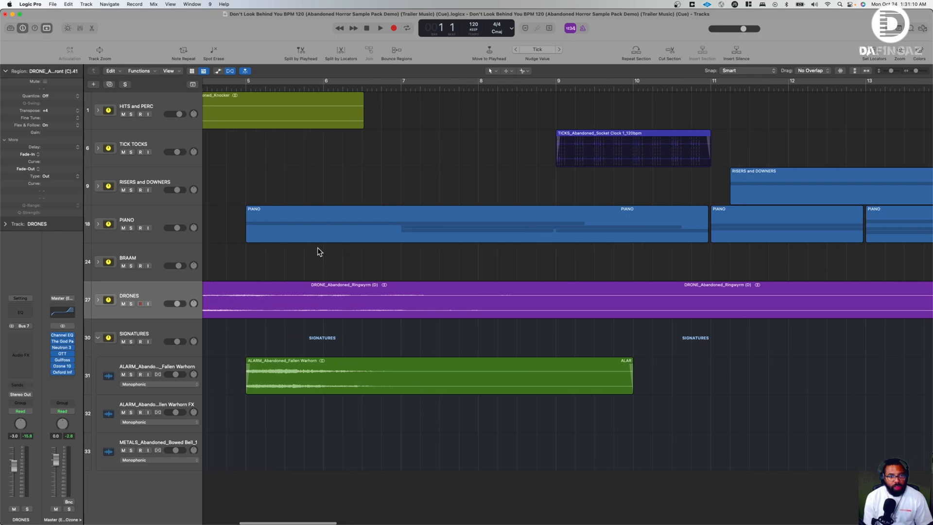
{"action": "left_click", "coordinate": [246, 86]}
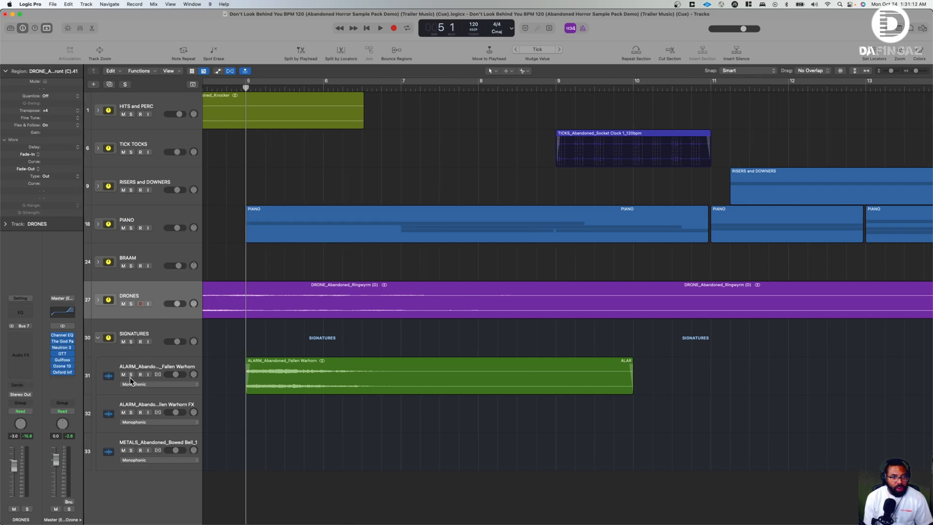
{"action": "left_click", "coordinate": [130, 341]}
{"action": "key", "text": "space"}
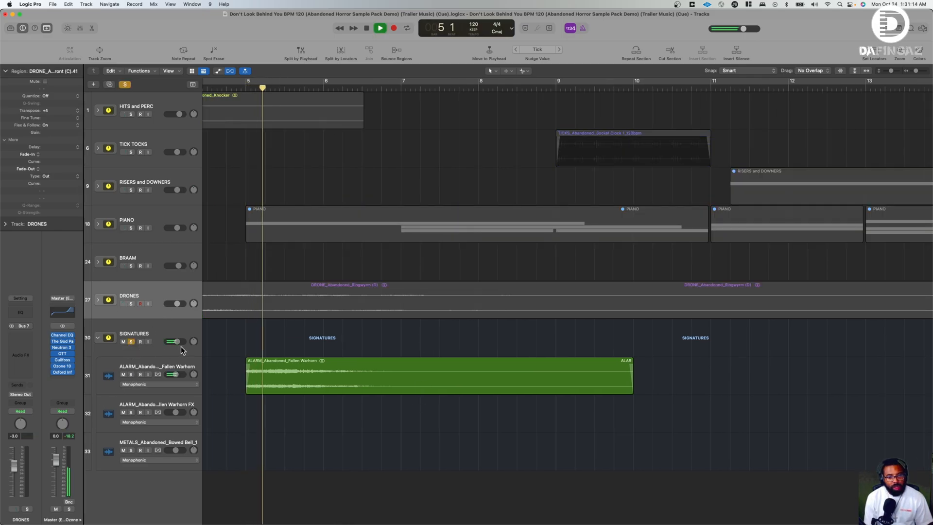
{"action": "key", "text": "space"}
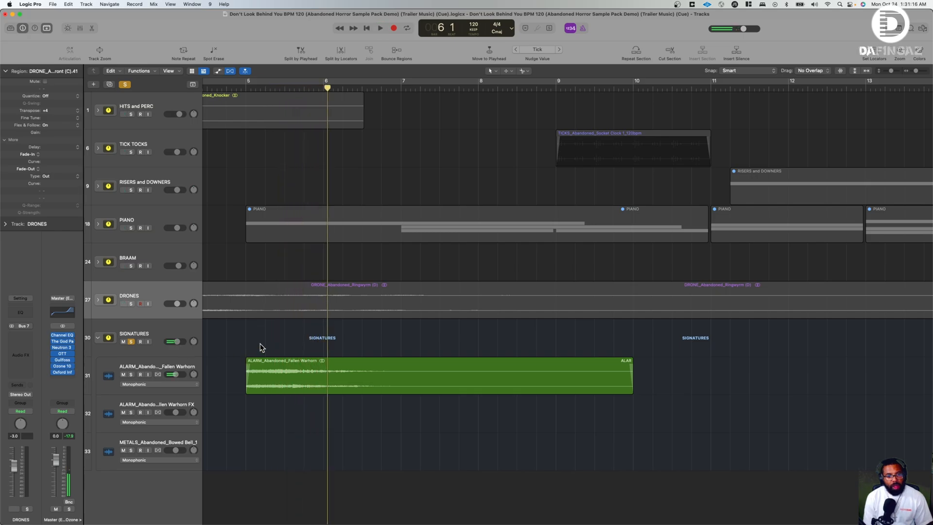
- Play the soloed Fallen Warhorn and METALS_Abandoned_Bowed Bell regions from just before bar 18 until past bar 19
{"action": "scroll", "coordinate": [261, 347], "scroll_direction": "right", "scroll_amount": 1}
{"action": "scroll", "coordinate": [260, 348], "scroll_direction": "right", "scroll_amount": 15}
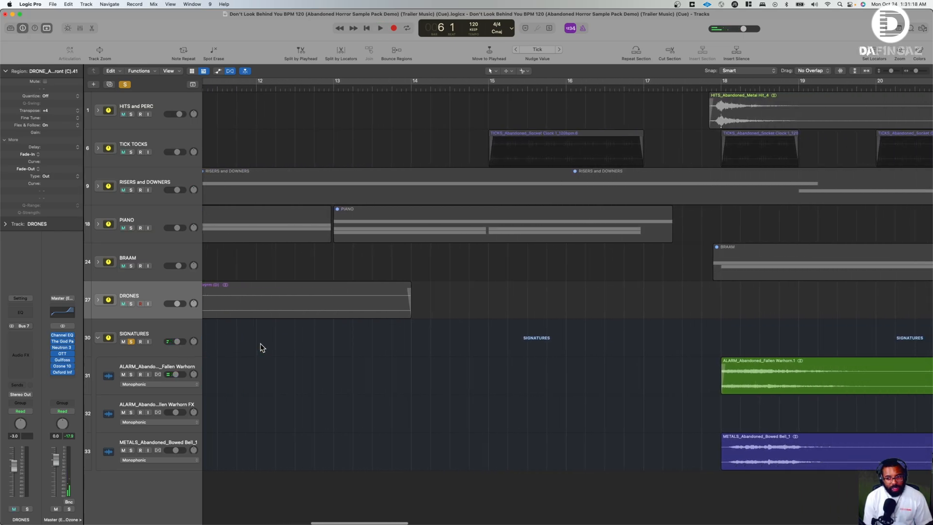
{"action": "scroll", "coordinate": [260, 347], "scroll_direction": "right", "scroll_amount": 20}
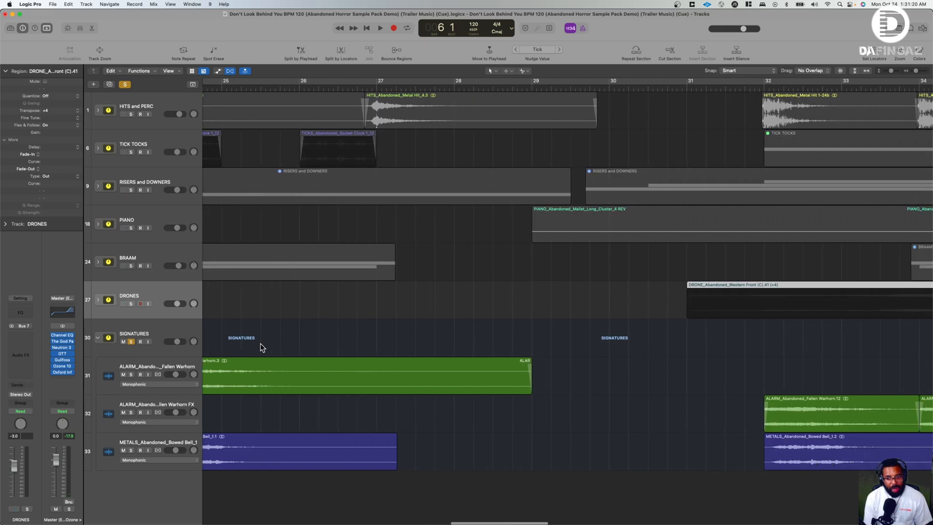
{"action": "scroll", "coordinate": [260, 347], "scroll_direction": "right", "scroll_amount": 6}
{"action": "scroll", "coordinate": [260, 345], "scroll_direction": "left", "scroll_amount": 14}
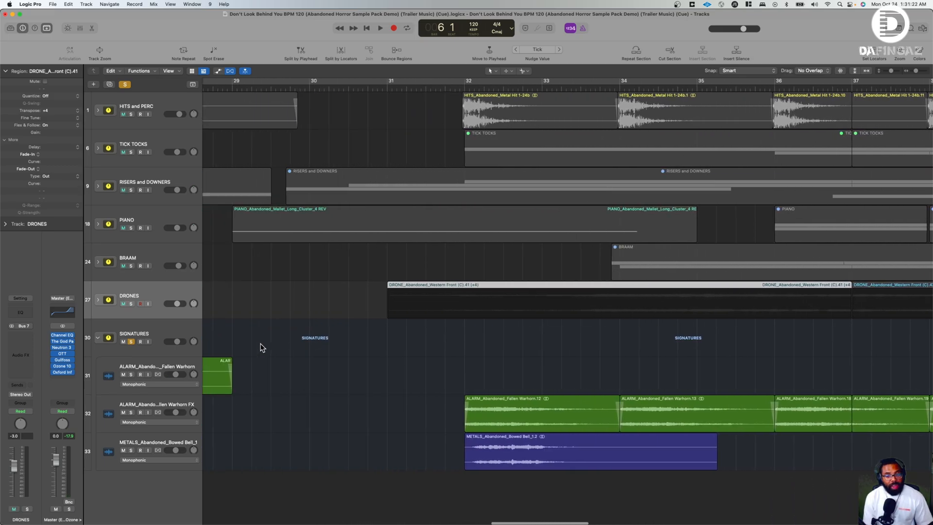
{"action": "scroll", "coordinate": [721, 416], "scroll_direction": "left", "scroll_amount": 14}
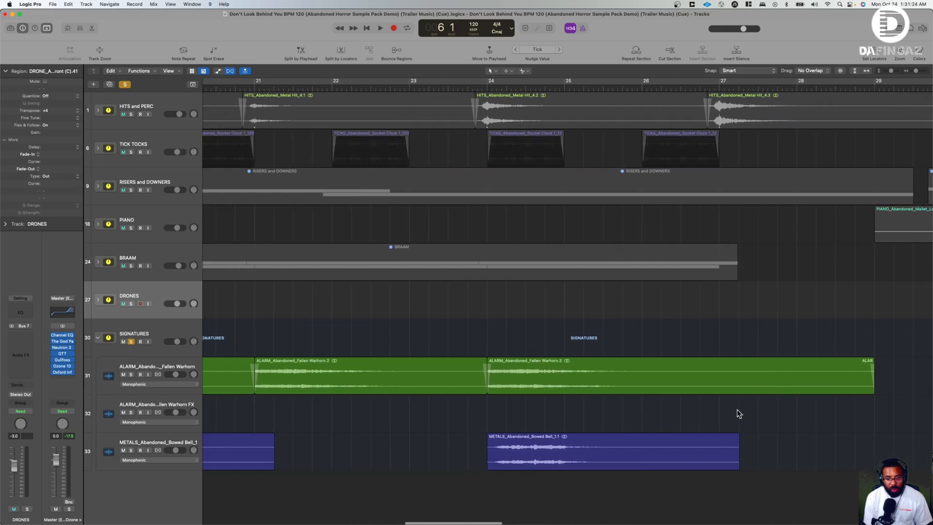
{"action": "left_click", "coordinate": [371, 88]}
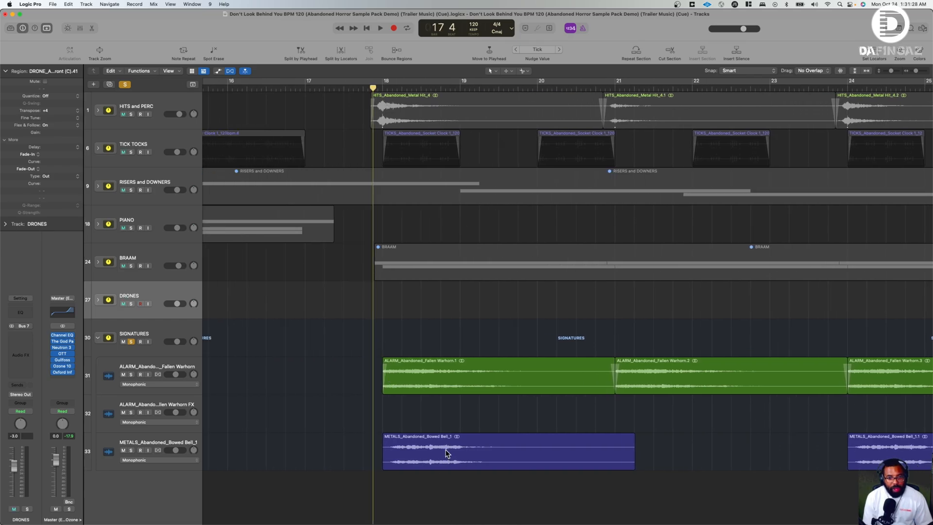
{"action": "key", "text": "space"}
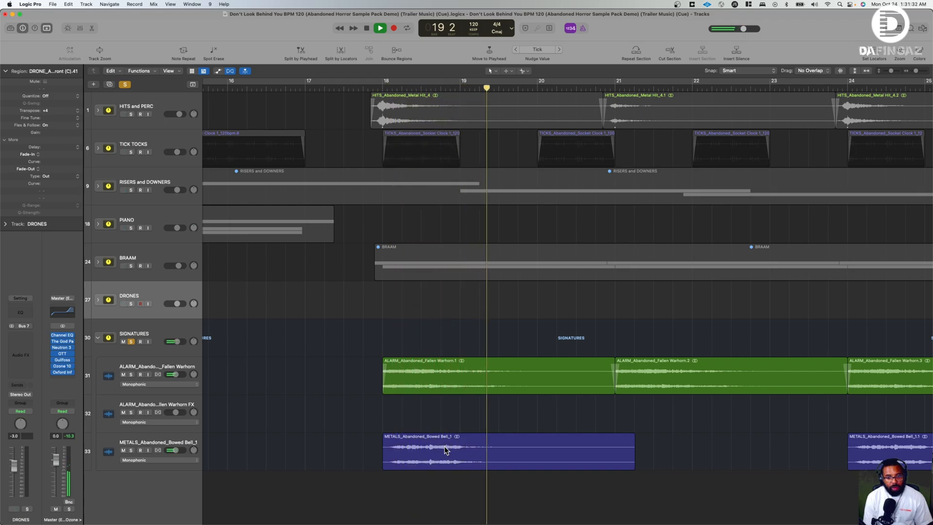
{"action": "key", "text": "space"}
- Play the soloed SIGNATURES stack briefly from bar 21, where the second Fallen Warhorn hit of the section starts
{"action": "scroll", "coordinate": [445, 449], "scroll_direction": "right", "scroll_amount": 8}
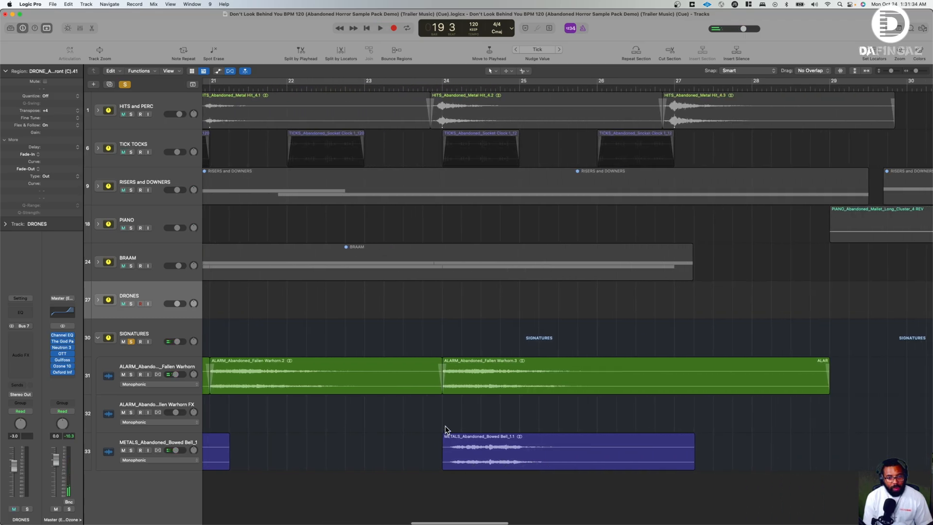
{"action": "scroll", "coordinate": [438, 426], "scroll_direction": "left", "scroll_amount": 3}
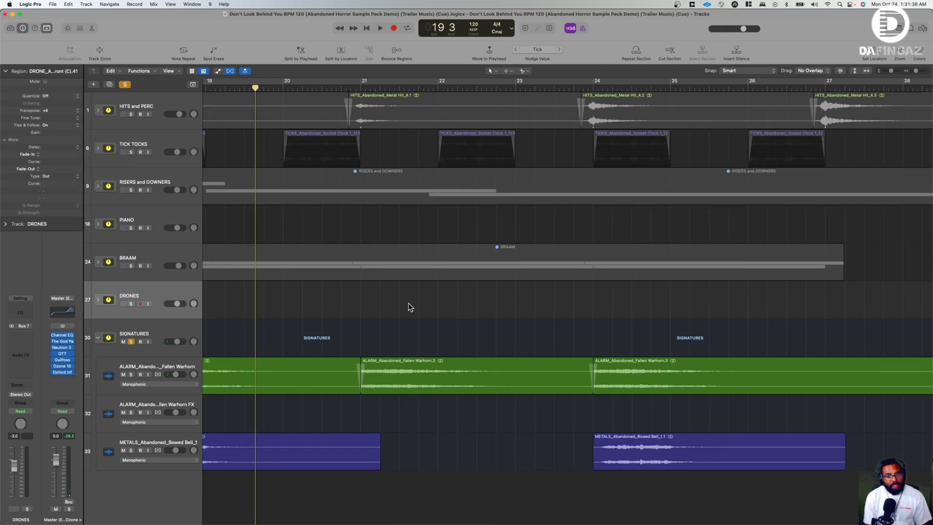
{"action": "left_click", "coordinate": [359, 88]}
{"action": "key", "text": "space"}
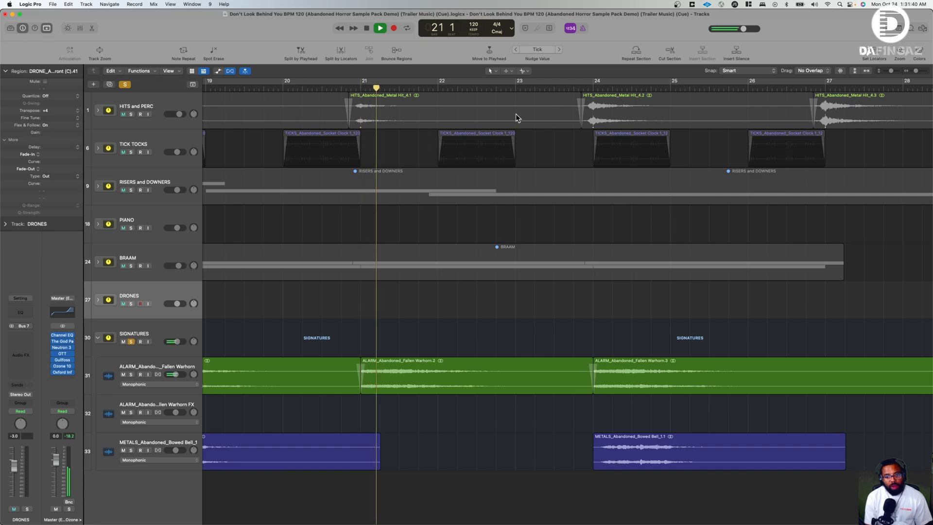
{"action": "key", "text": "space"}
- Play the Fallen Warhorn and Bowed Bell hits together from just before bar 24 until late in bar 25
{"action": "left_click", "coordinate": [587, 89]}
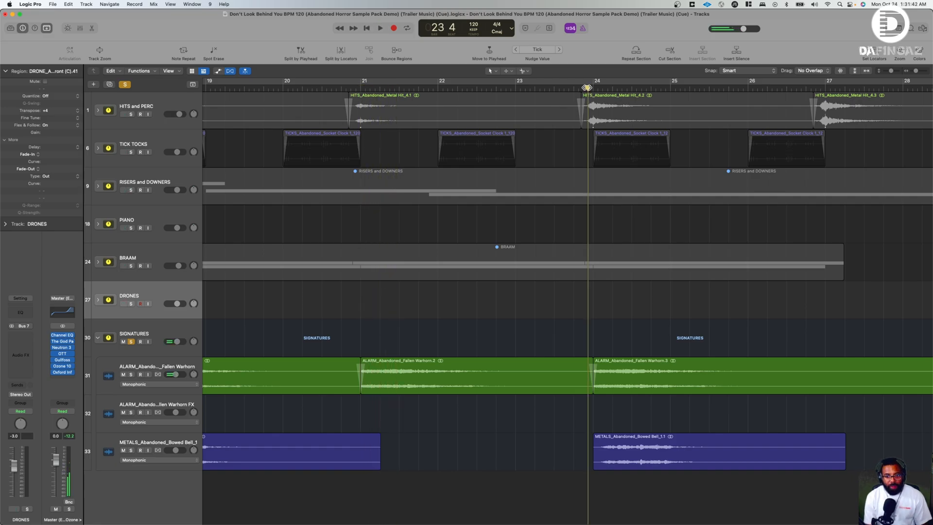
{"action": "key", "text": "space"}
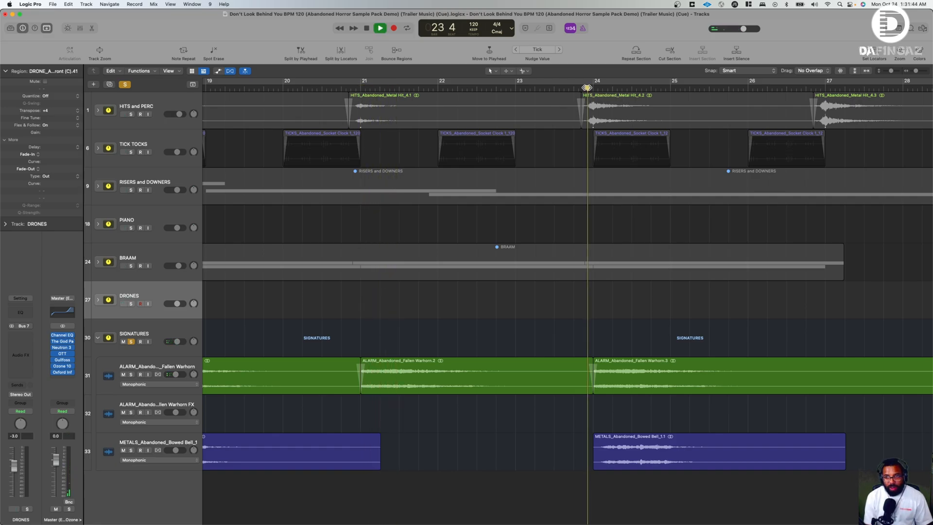
{"action": "scroll", "coordinate": [689, 256], "scroll_direction": "right", "scroll_amount": 10}
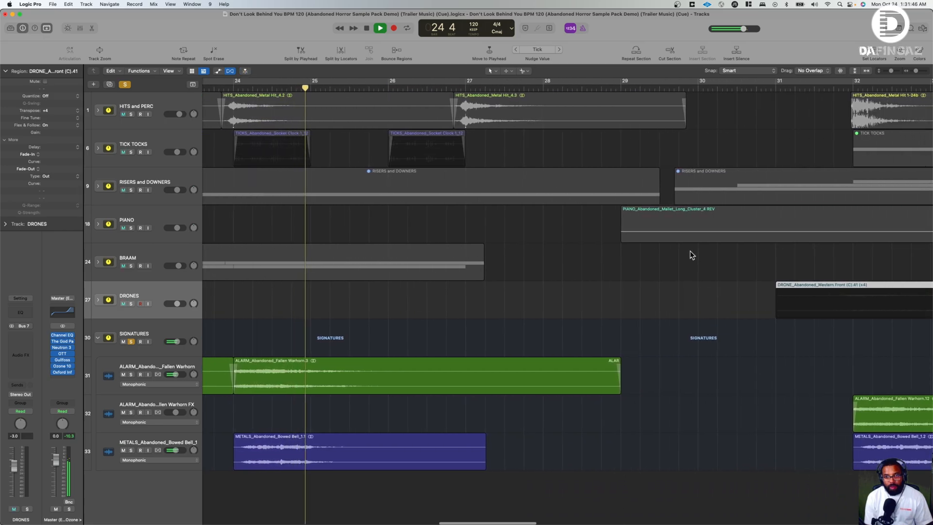
{"action": "key", "text": "space"}
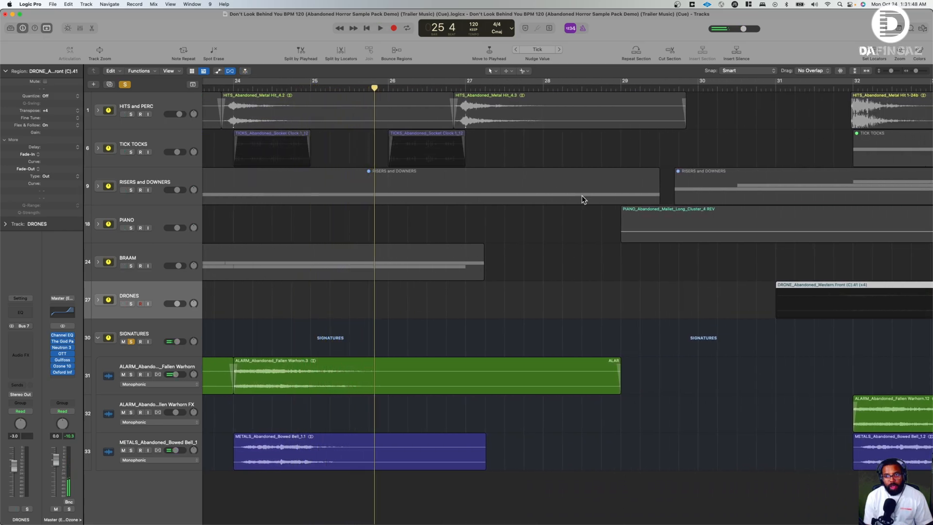
- Compare the placement of the regions on the ALARM Fallen Warhorn and Fallen Warhorn FX tracks between bars 20 and 42
{"action": "scroll", "coordinate": [582, 195], "scroll_direction": "right", "scroll_amount": 2}
{"action": "scroll", "coordinate": [577, 195], "scroll_direction": "right", "scroll_amount": 20}
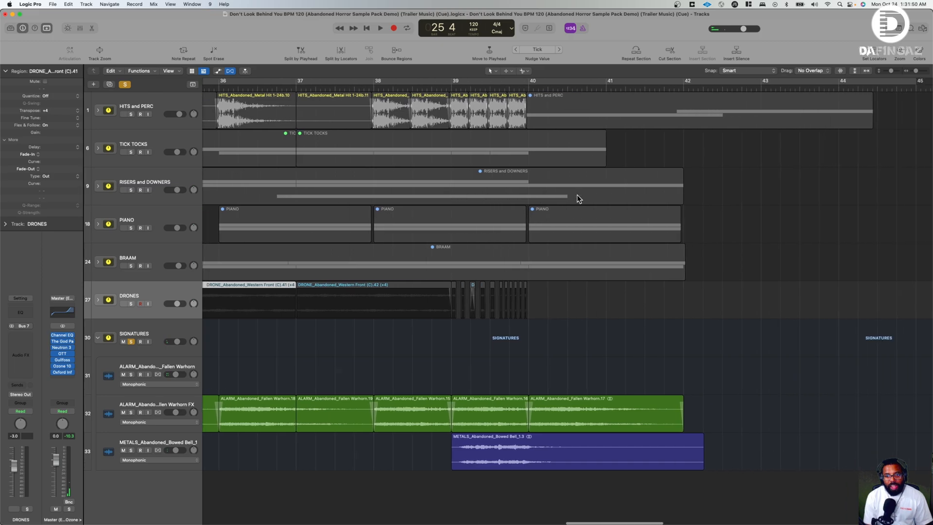
{"action": "scroll", "coordinate": [577, 195], "scroll_direction": "left", "scroll_amount": 15}
{"action": "scroll", "coordinate": [577, 197], "scroll_direction": "right", "scroll_amount": 1}
{"action": "scroll", "coordinate": [580, 461], "scroll_direction": "left", "scroll_amount": 10}
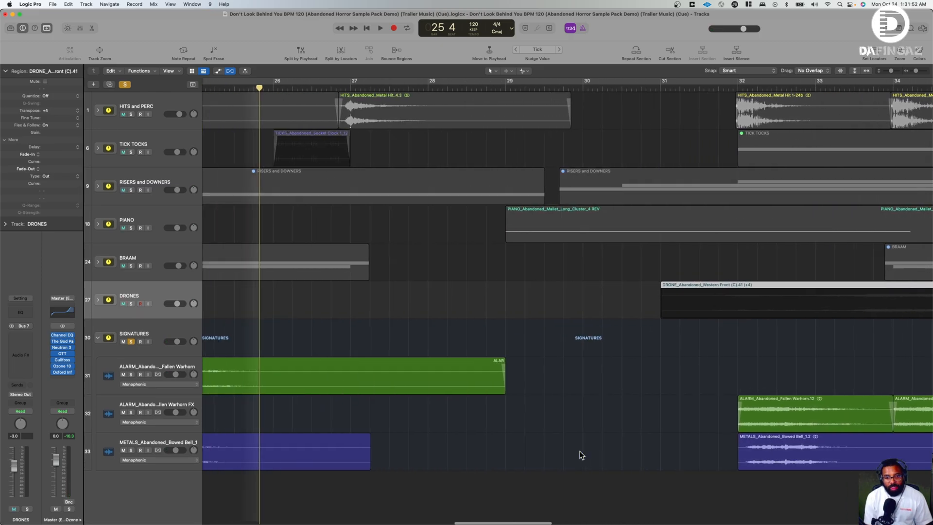
{"action": "scroll", "coordinate": [579, 454], "scroll_direction": "right", "scroll_amount": 1}
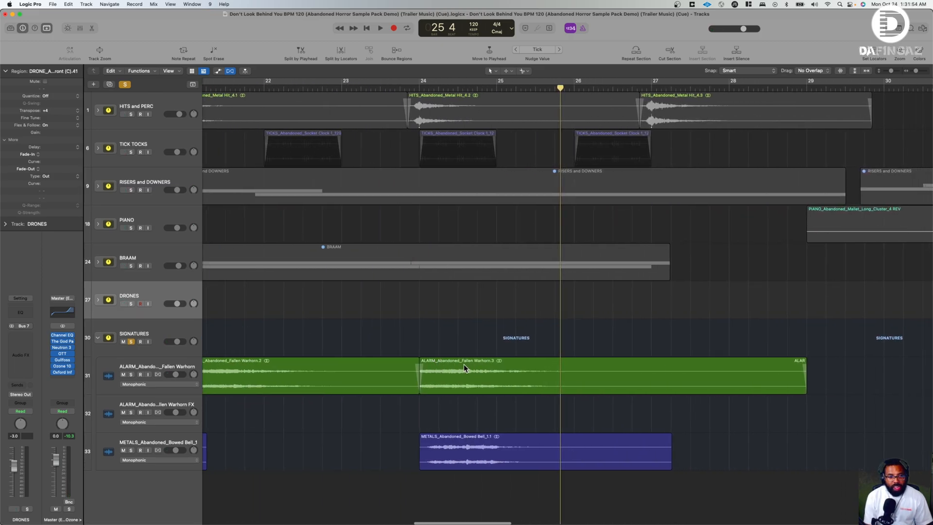
{"action": "scroll", "coordinate": [463, 364], "scroll_direction": "right", "scroll_amount": 10}
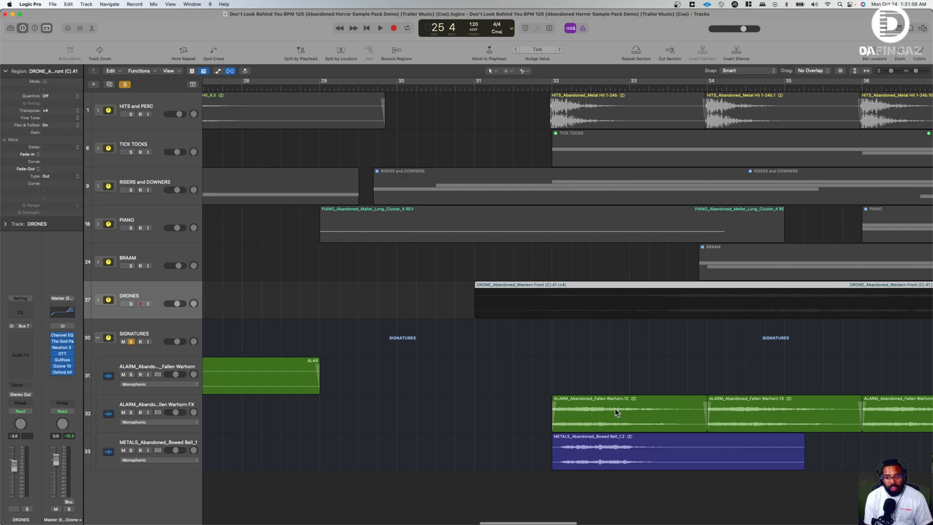
{"action": "scroll", "coordinate": [605, 406], "scroll_direction": "left", "scroll_amount": 13}
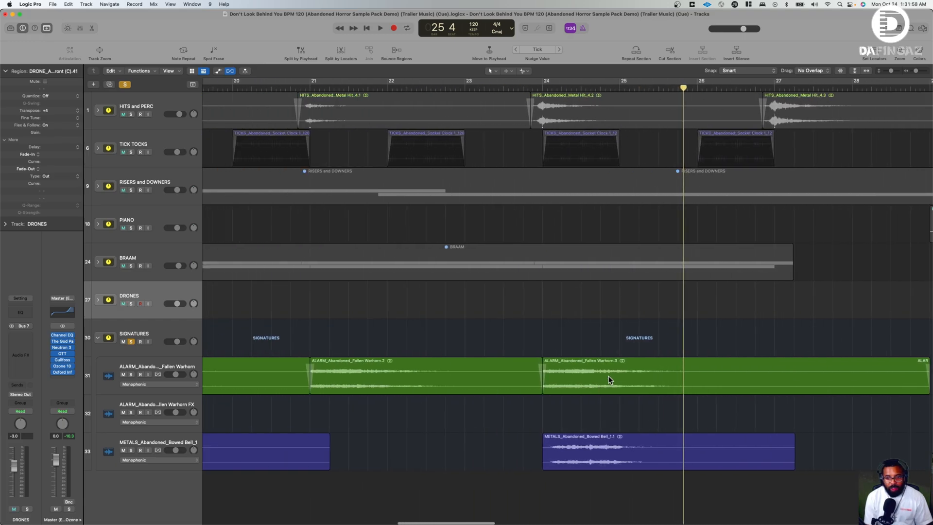
{"action": "scroll", "coordinate": [600, 370], "scroll_direction": "right", "scroll_amount": 18}
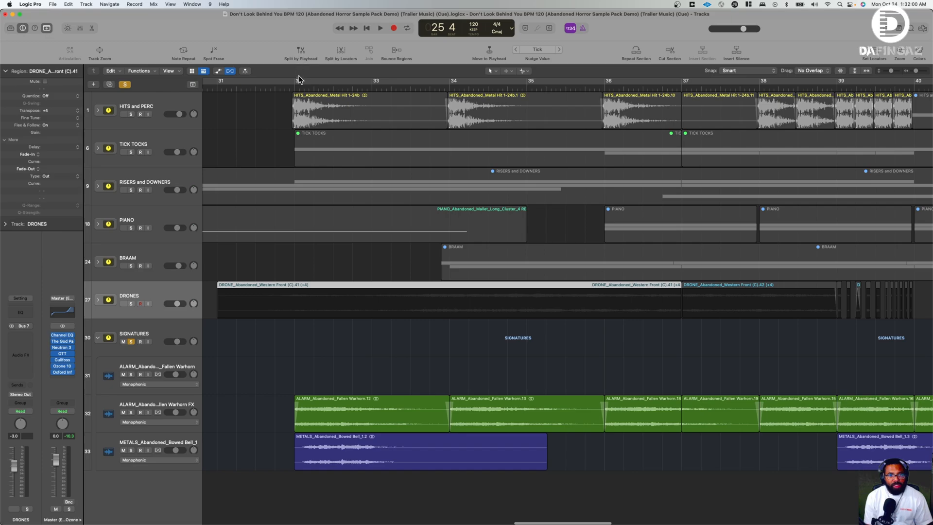
- Play the SIGNATURES stack from bar 32 while comparing the channel strips of the Fallen Warhorn and Fallen Warhorn FX tracks
{"action": "left_click", "coordinate": [293, 84]}
{"action": "key", "text": "space"}
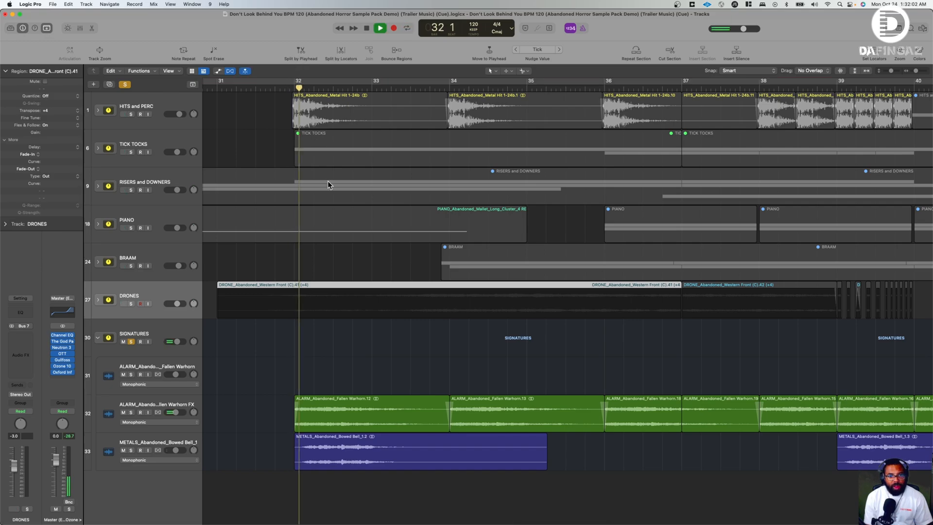
{"action": "left_click", "coordinate": [165, 408]}
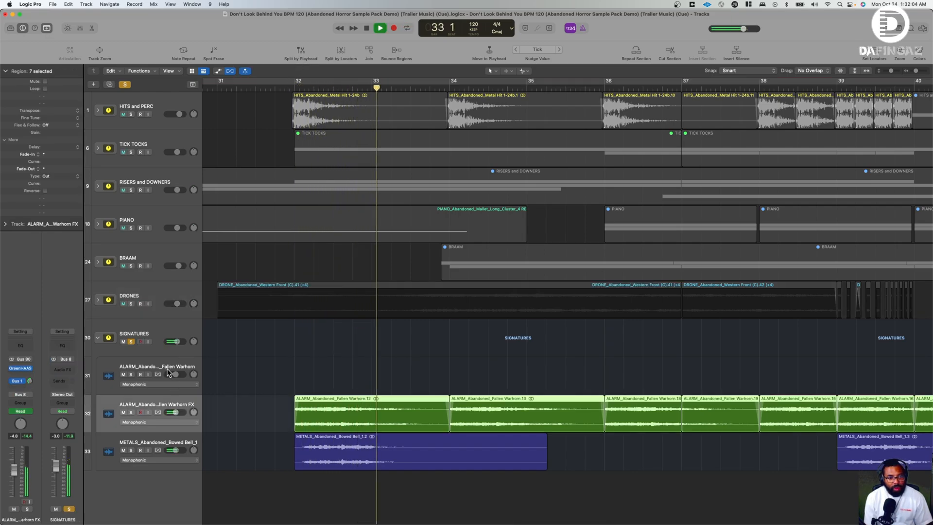
{"action": "left_click", "coordinate": [166, 373]}
{"action": "left_click", "coordinate": [170, 403]}
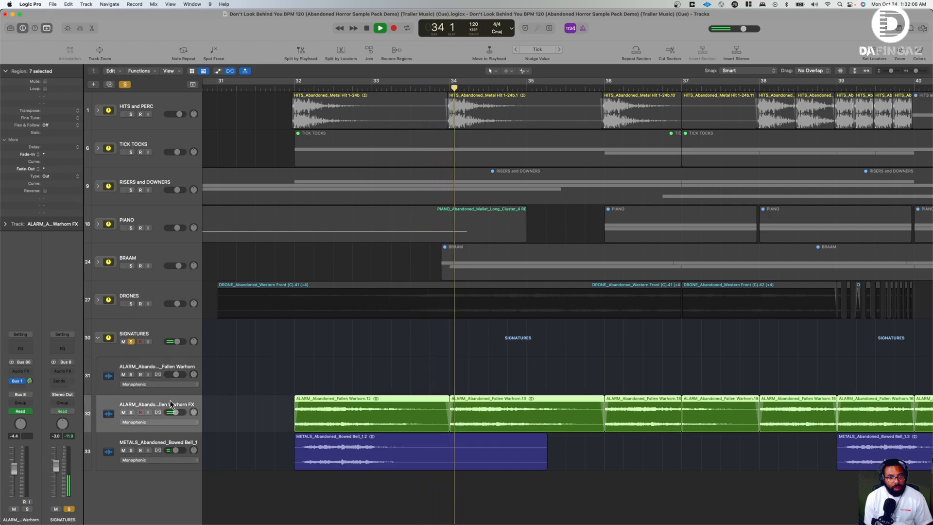
- Stop playback, inspect the GreenHAAS plug-in settings on the Fallen Warhorn FX track, and close the plug-in
{"action": "key", "text": "space"}
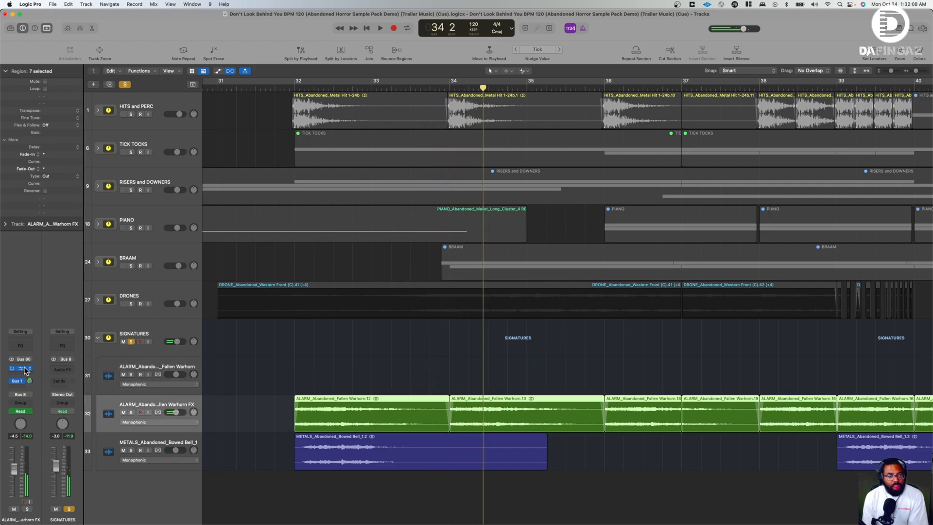
{"action": "left_click", "coordinate": [25, 371]}
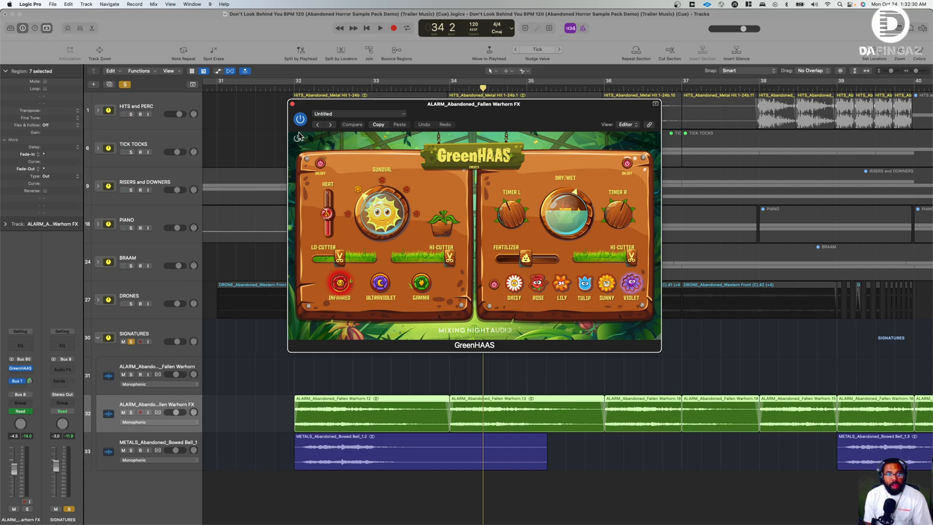
{"action": "left_click", "coordinate": [292, 104]}
- Solo the ALARM Fallen Warhorn FX track and play it on its own from bar 32
{"action": "key", "text": "space"}
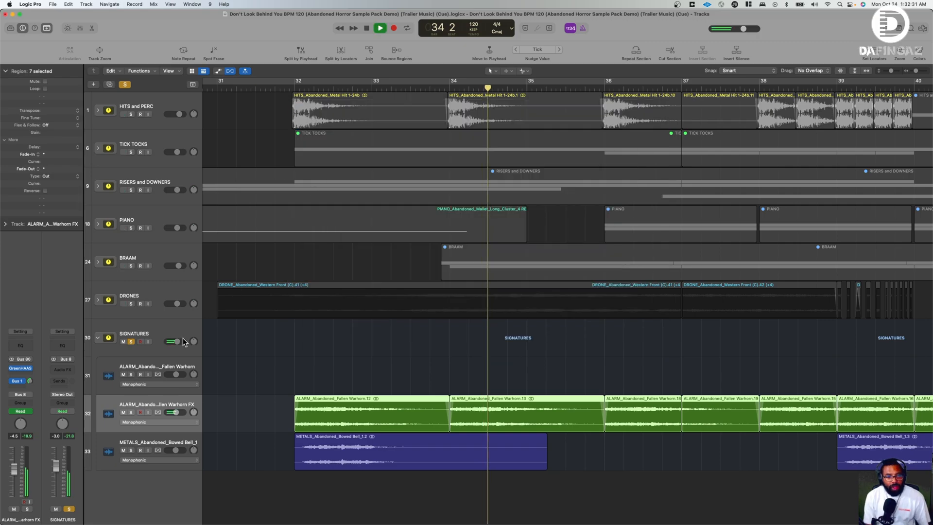
{"action": "left_click", "coordinate": [131, 412]}
{"action": "key", "text": "space"}
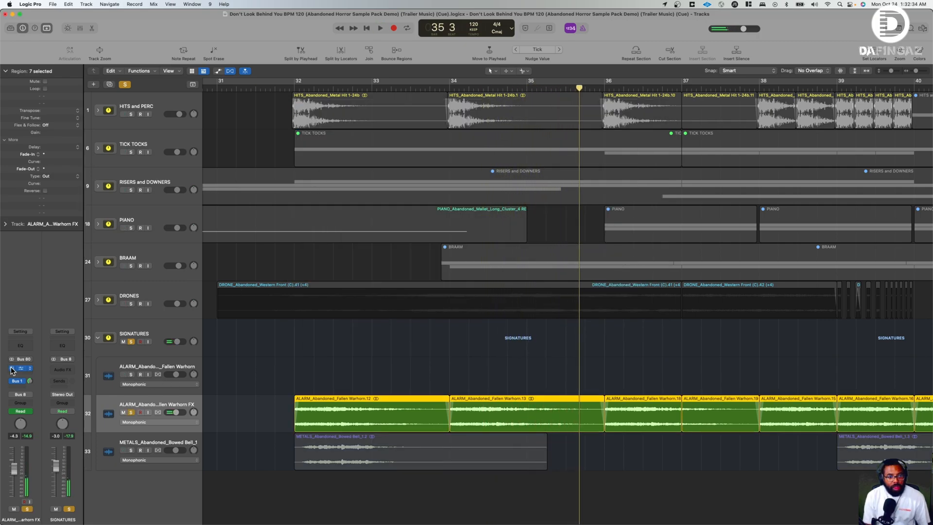
{"action": "left_click", "coordinate": [295, 86]}
{"action": "key", "text": "space"}
{"action": "key", "text": "space"}
- Reopen GreenHAAS on the Fallen Warhorn FX track, play the soloed track from bar 34 to bar 35, and close the plug-in
{"action": "mouse_move", "coordinate": [12, 371]}
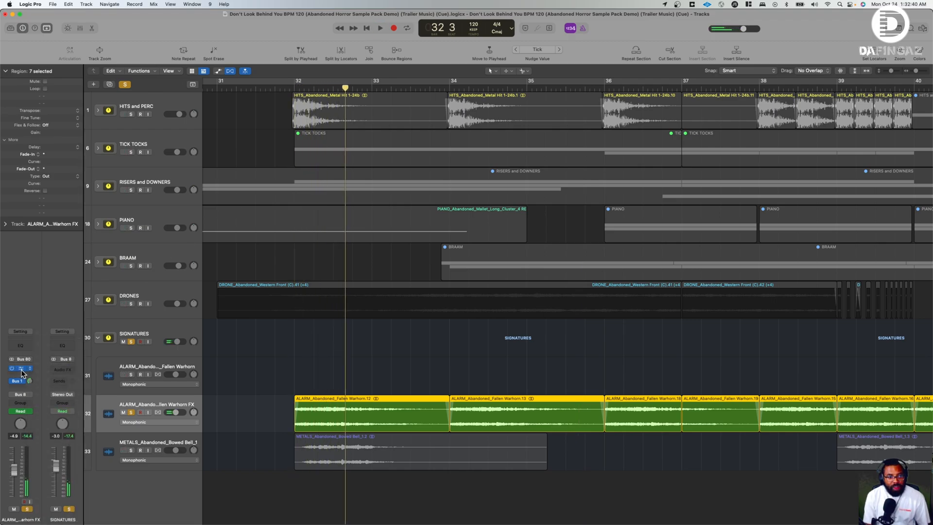
{"action": "left_click", "coordinate": [25, 368]}
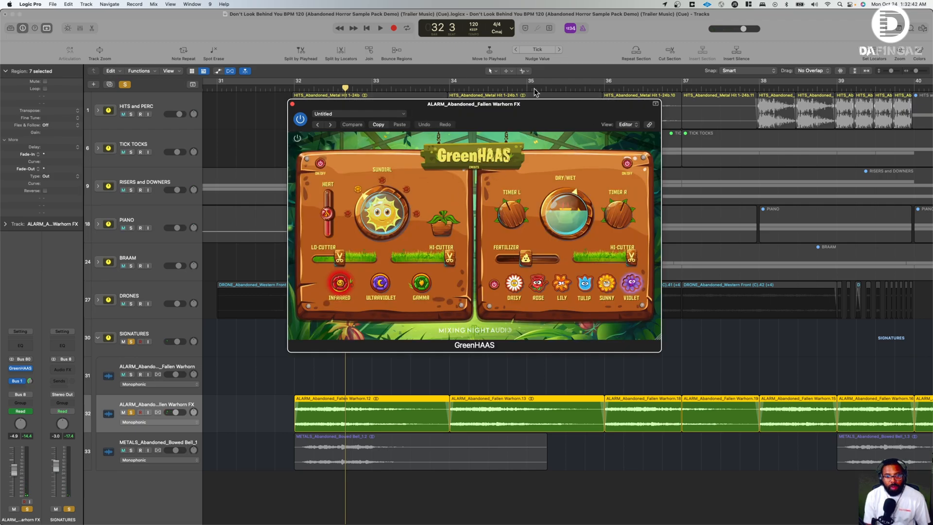
{"action": "left_click", "coordinate": [450, 88]}
{"action": "key", "text": "space"}
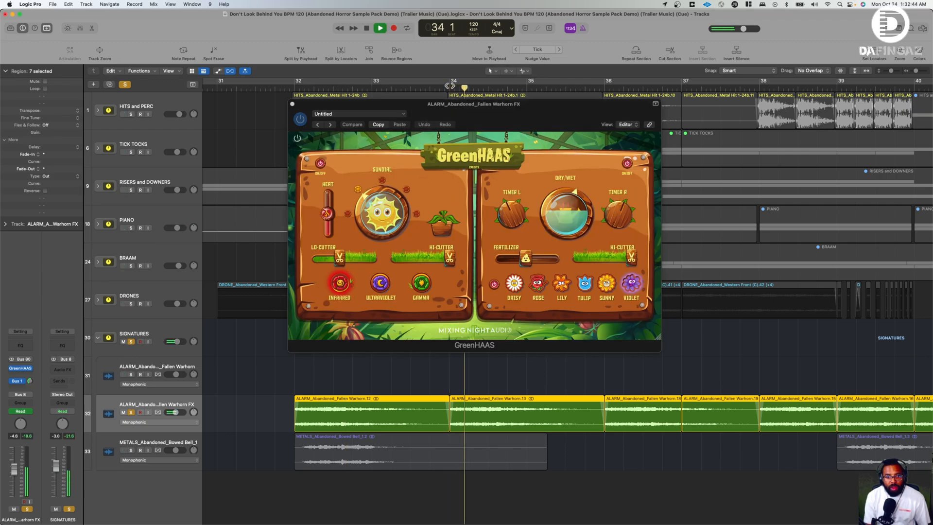
{"action": "key", "text": "space"}
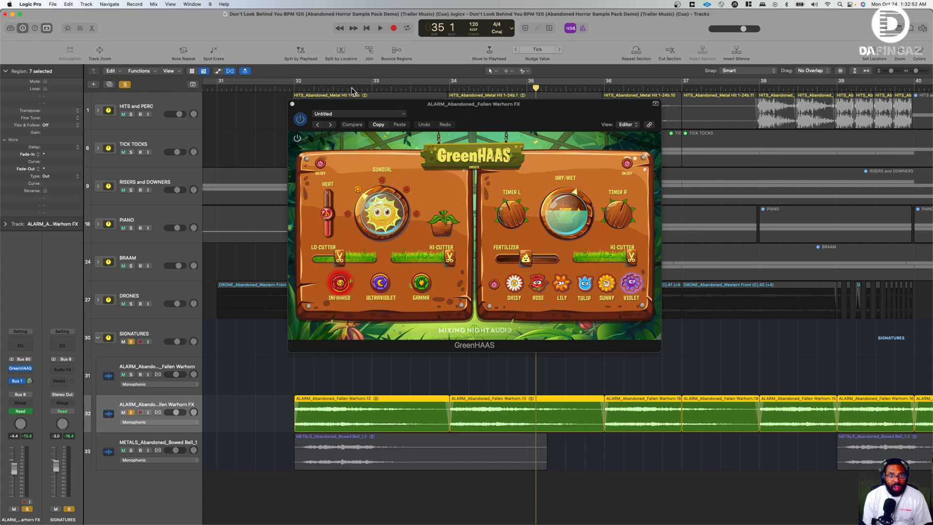
{"action": "left_click", "coordinate": [292, 103]}
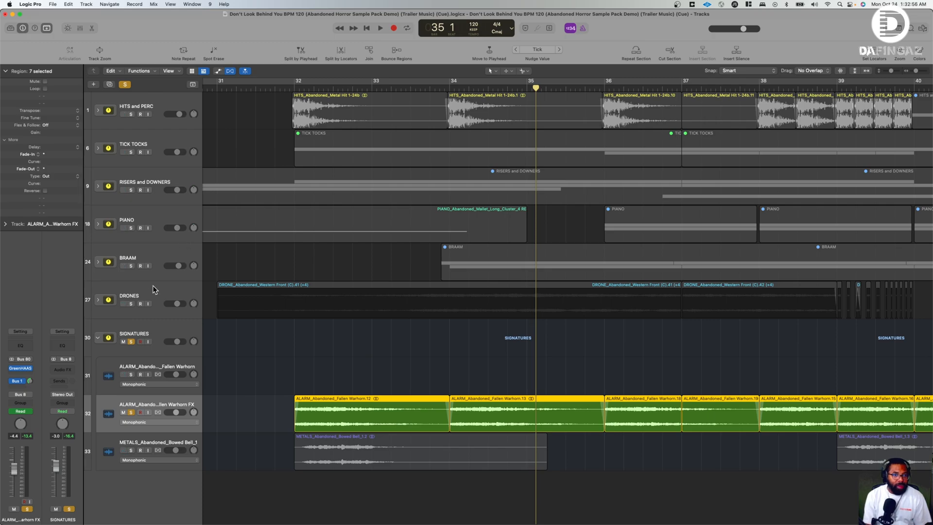
- Solo only the METALS Bowed Bell track in the SIGNATURES stack and play it from bar 39, stopping before bar 40
{"action": "left_click", "coordinate": [97, 338]}
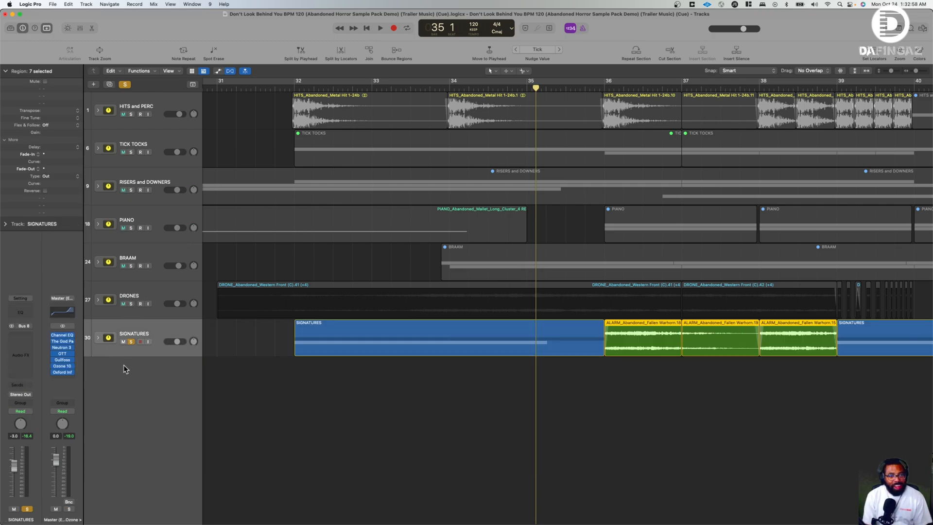
{"action": "left_click", "coordinate": [99, 338]}
{"action": "left_click", "coordinate": [130, 450]}
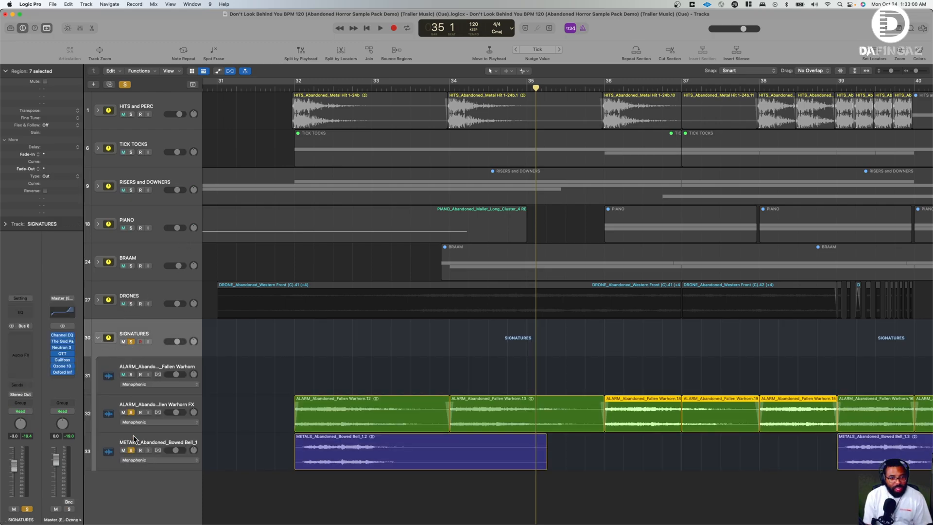
{"action": "left_click", "coordinate": [131, 412]}
{"action": "scroll", "coordinate": [463, 363], "scroll_direction": "right", "scroll_amount": 10}
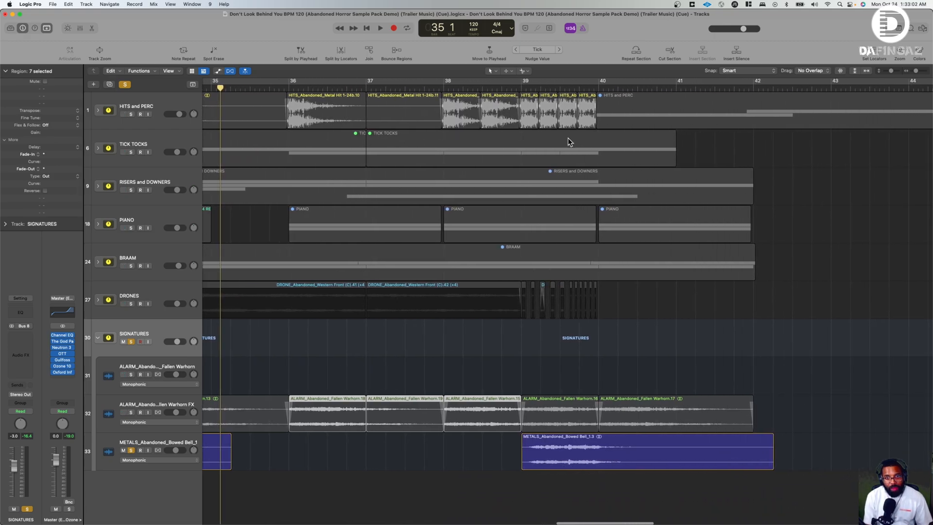
{"action": "left_click", "coordinate": [517, 90]}
{"action": "key", "text": "space"}
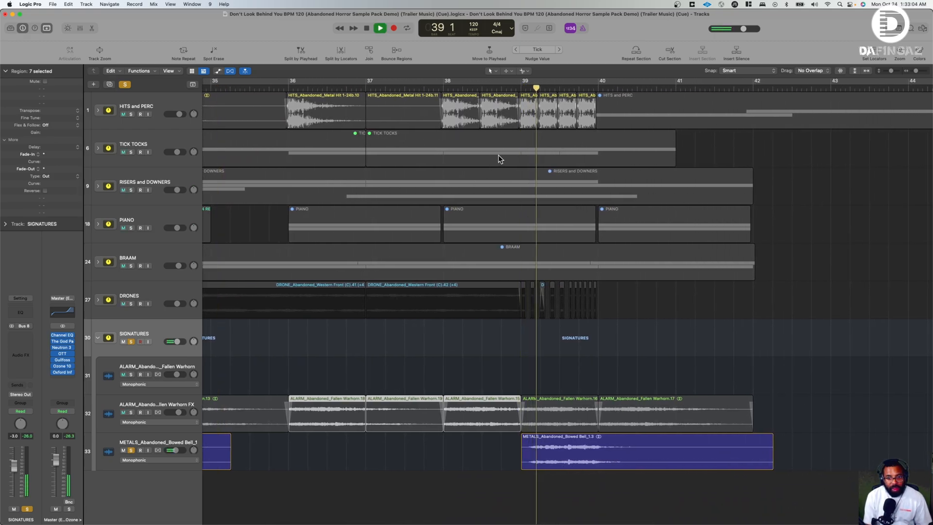
{"action": "key", "text": "space"}
- Collapse the SIGNATURES stack and clear all soloing so every stack is audible
{"action": "left_click", "coordinate": [99, 338]}
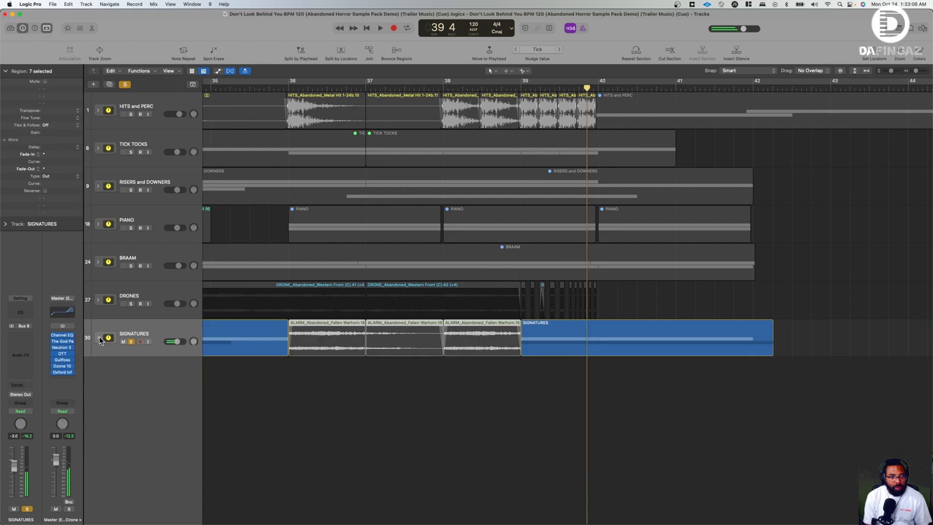
{"action": "left_click", "coordinate": [131, 341]}
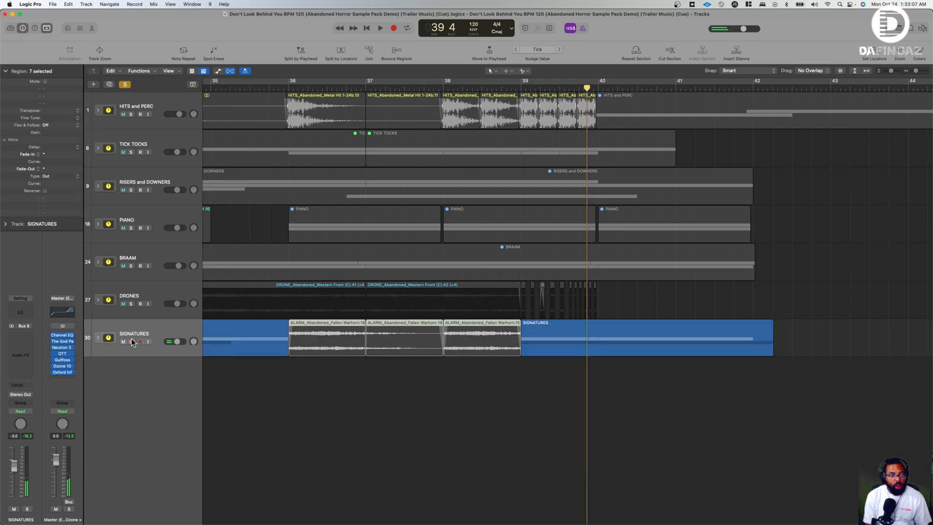
{"action": "left_click", "coordinate": [128, 87]}
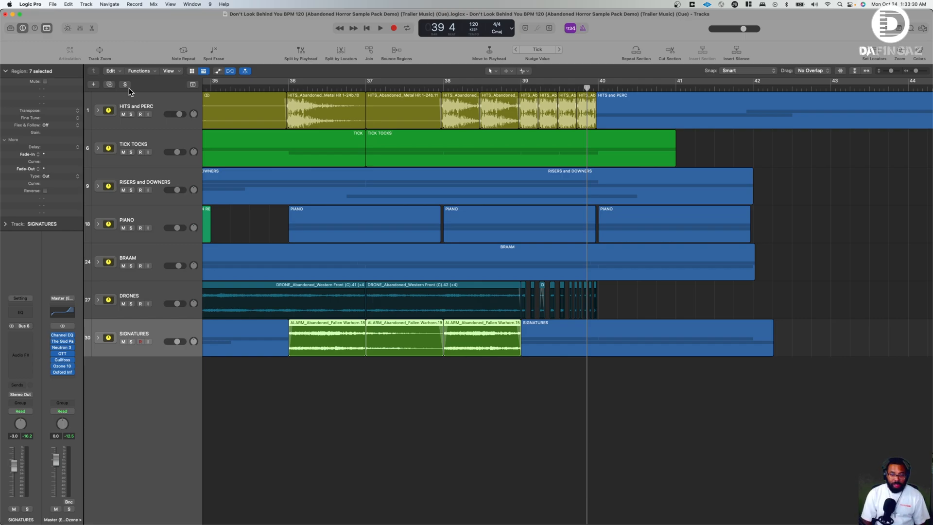
- Return the playhead to bar 1 and fit the whole cue arrangement in view
{"action": "key", "text": "Return"}
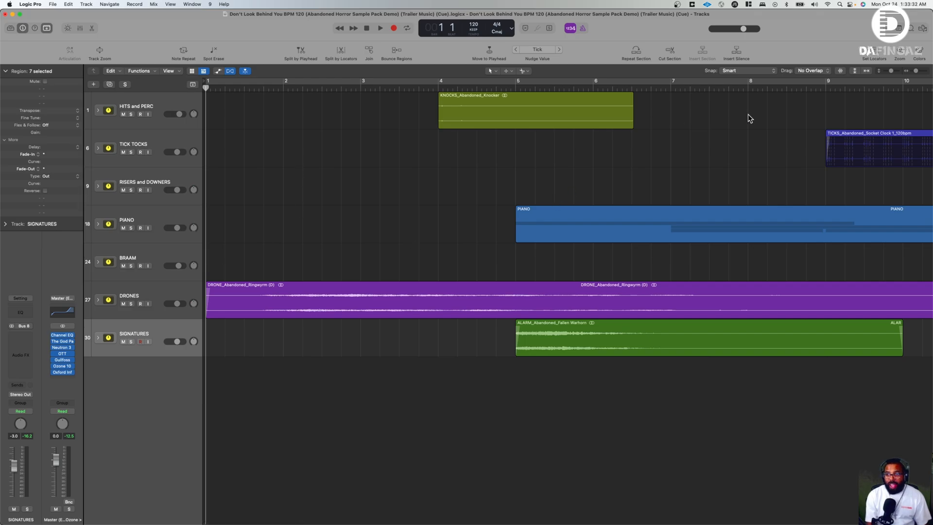
{"action": "left_click_drag", "start_coordinate": [918, 71], "coordinate": [893, 74]}
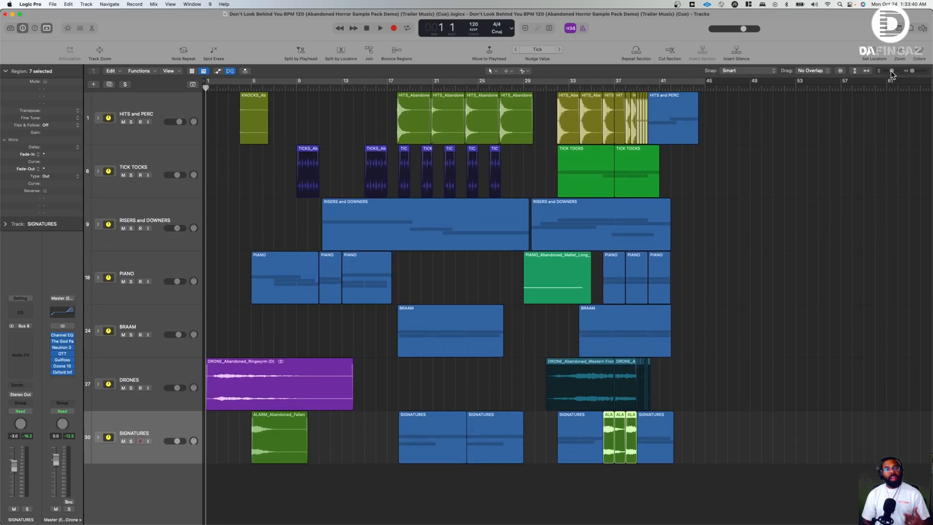